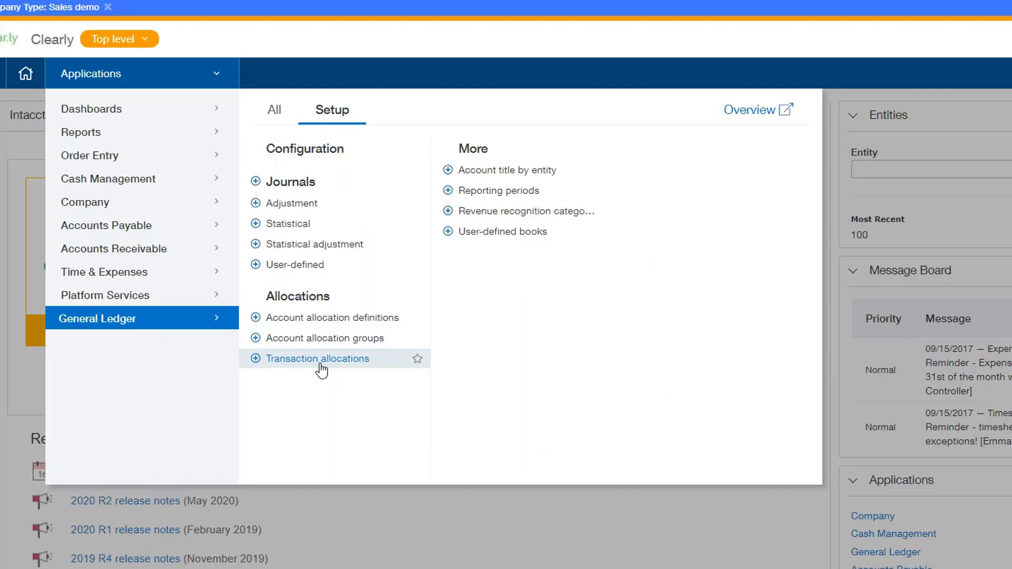
- Examine the Department Allocation record in the General Ledger transaction allocations and return to the list
click(319, 360)
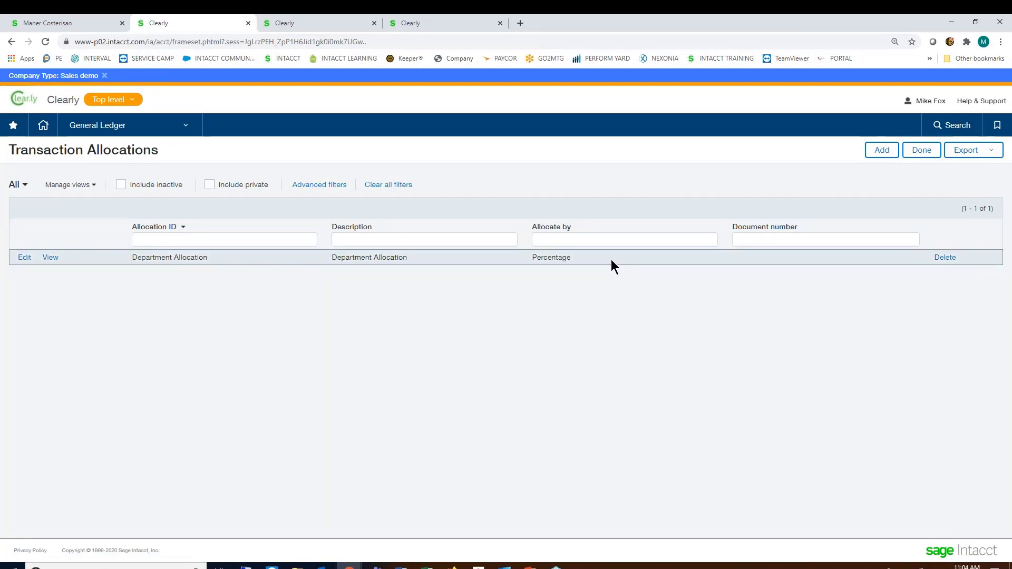
click(51, 260)
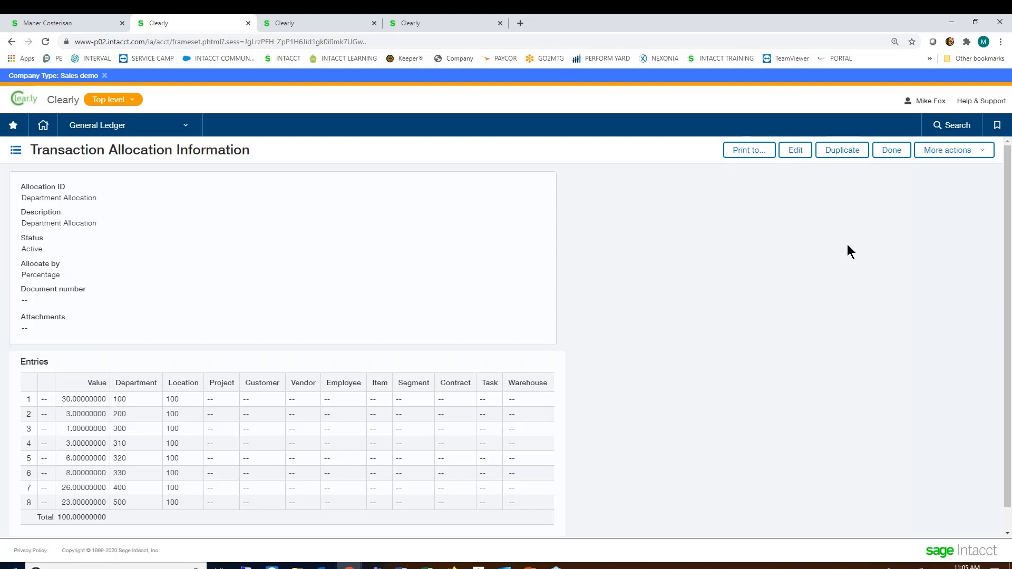
click(891, 151)
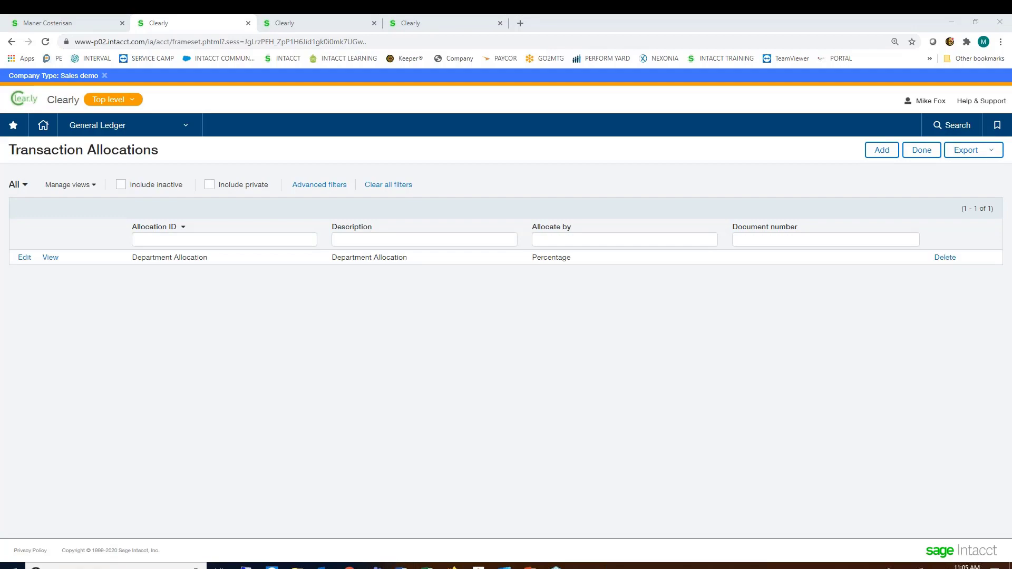
key(super+d)
key(super+d)
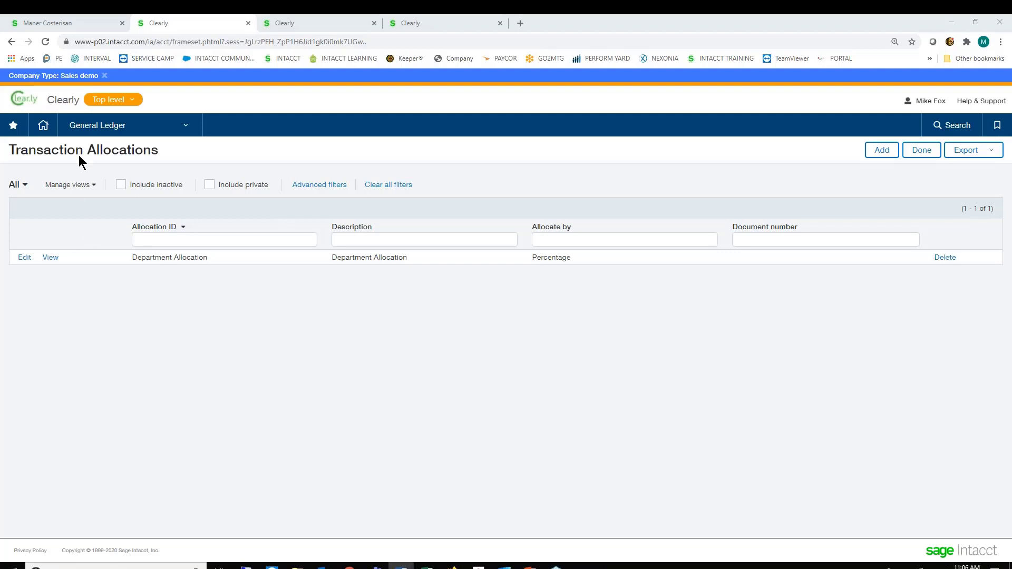
- Check the Dynamic Allocations entry in the company's application subscriptions
click(90, 131)
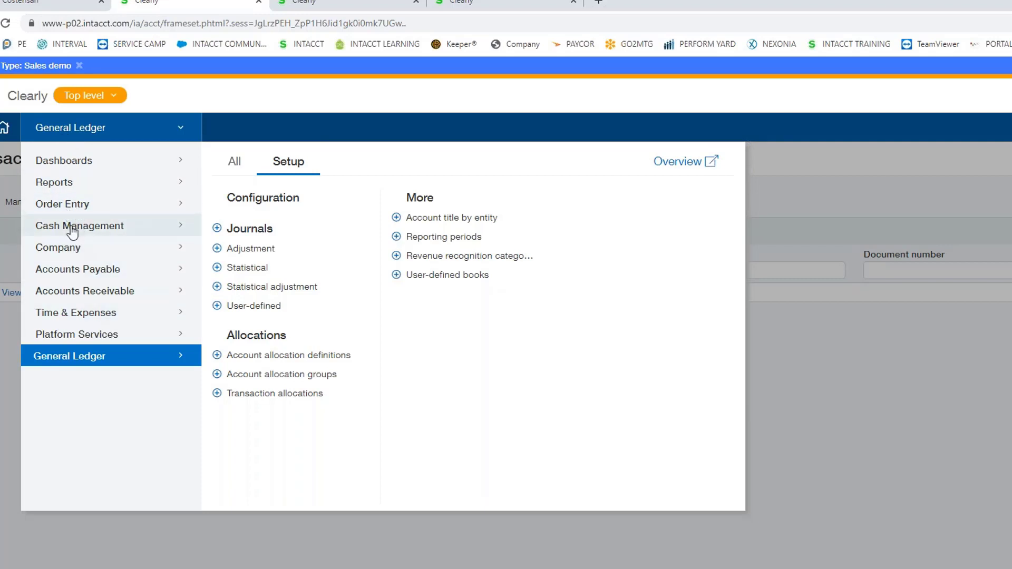
click(70, 246)
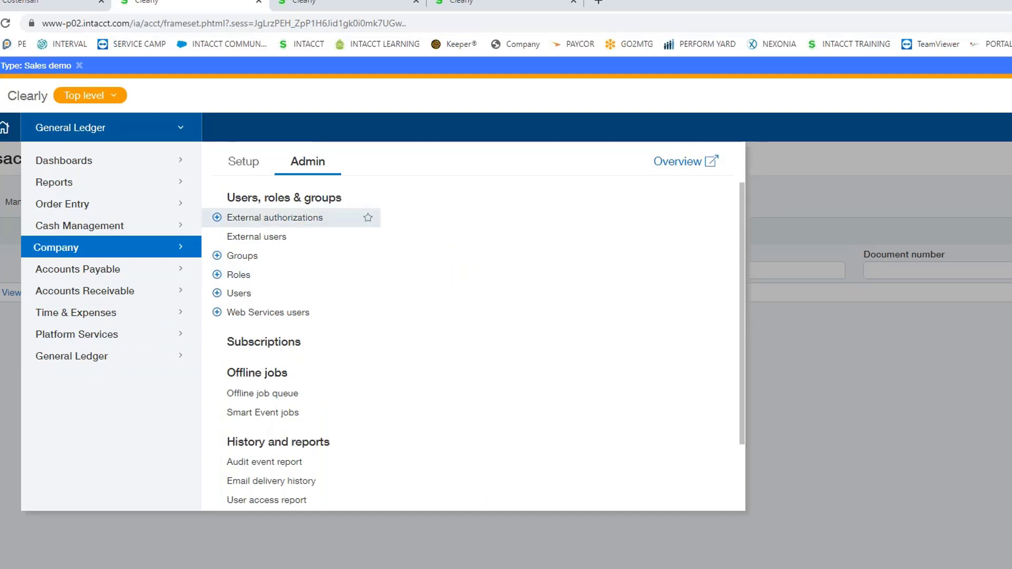
click(264, 341)
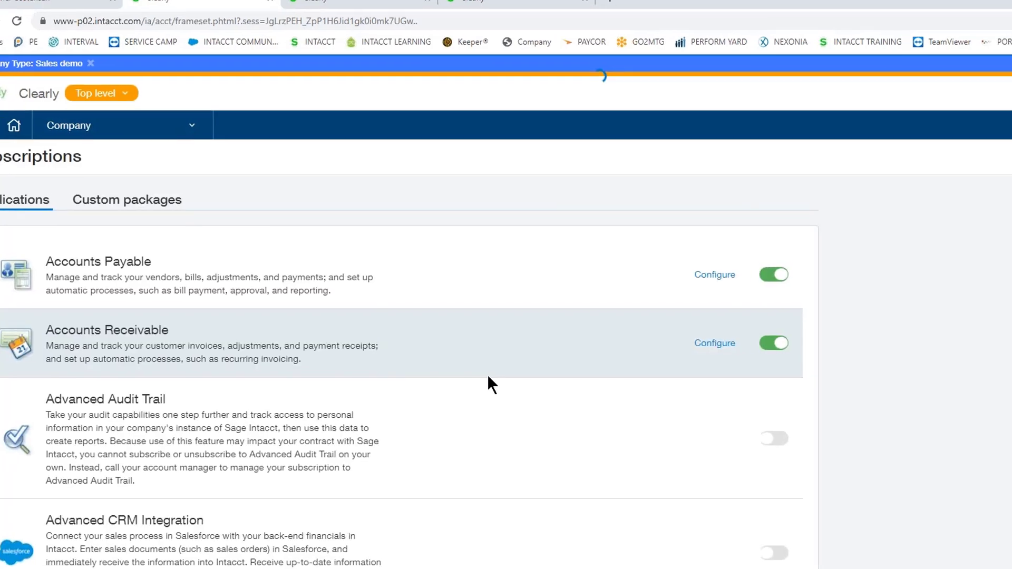
scroll(485, 379, down, 5)
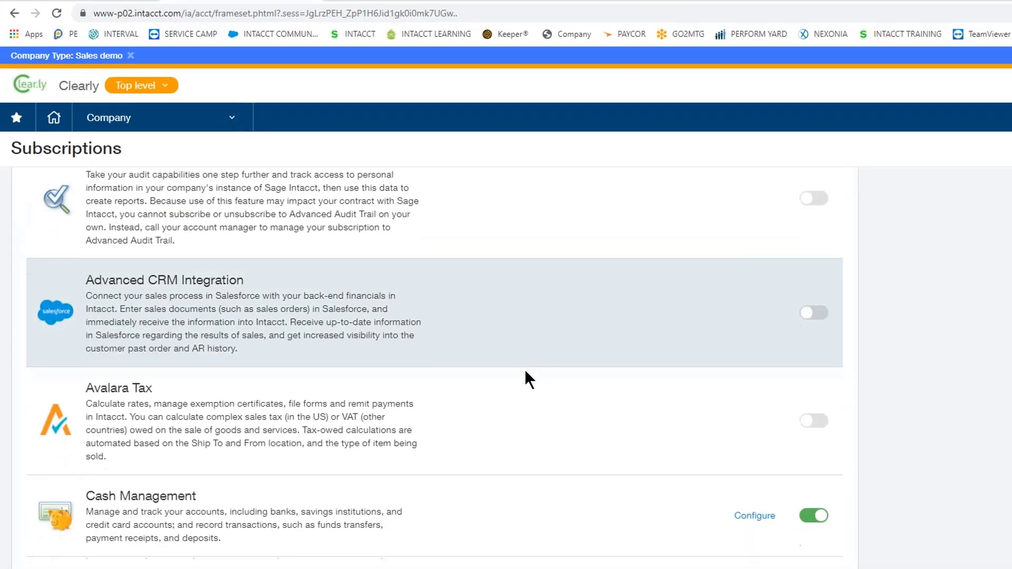
scroll(525, 372, down, 10)
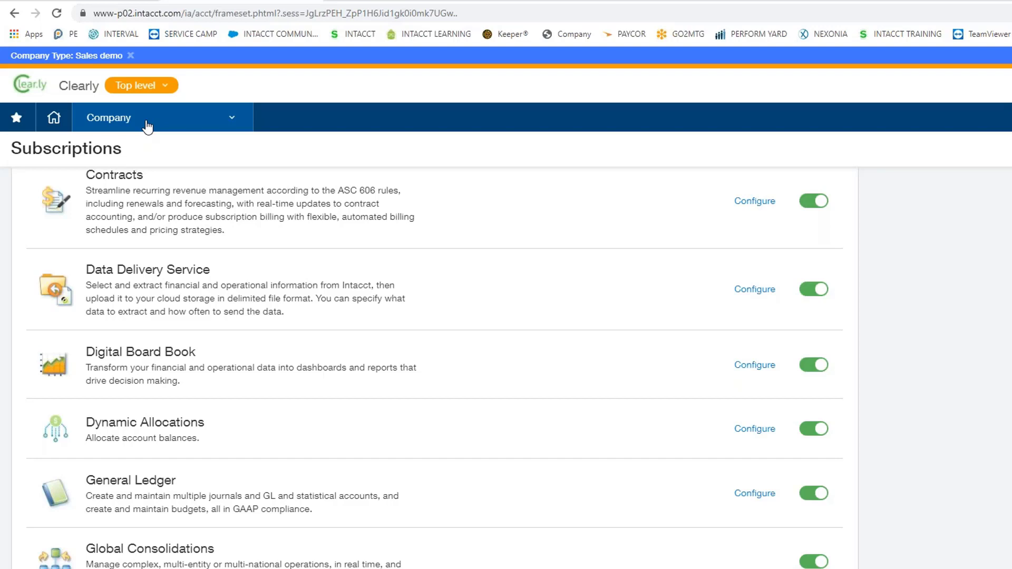
- Open the list of user-defined books in the General Ledger setup
click(148, 126)
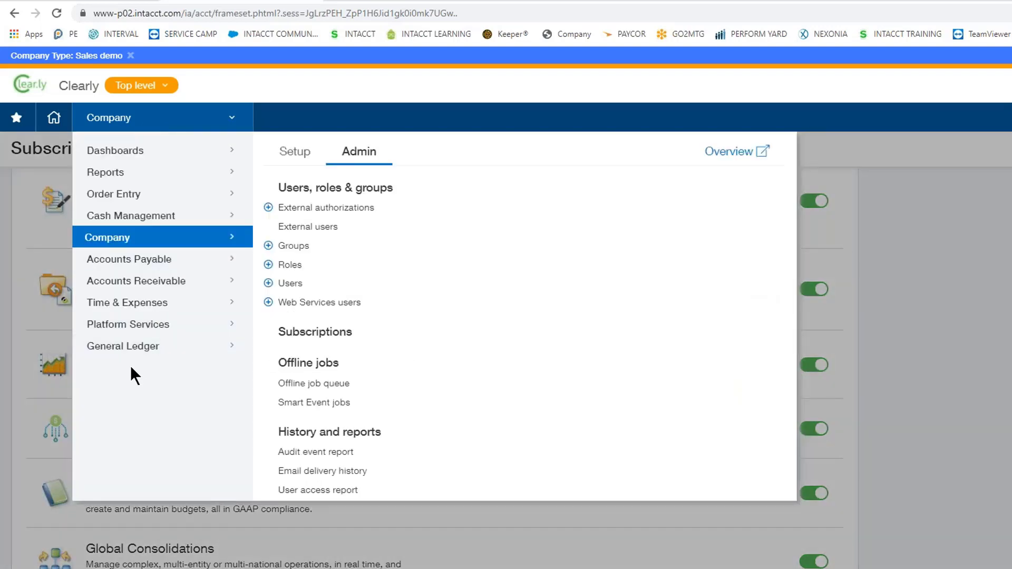
mouse_move(126, 351)
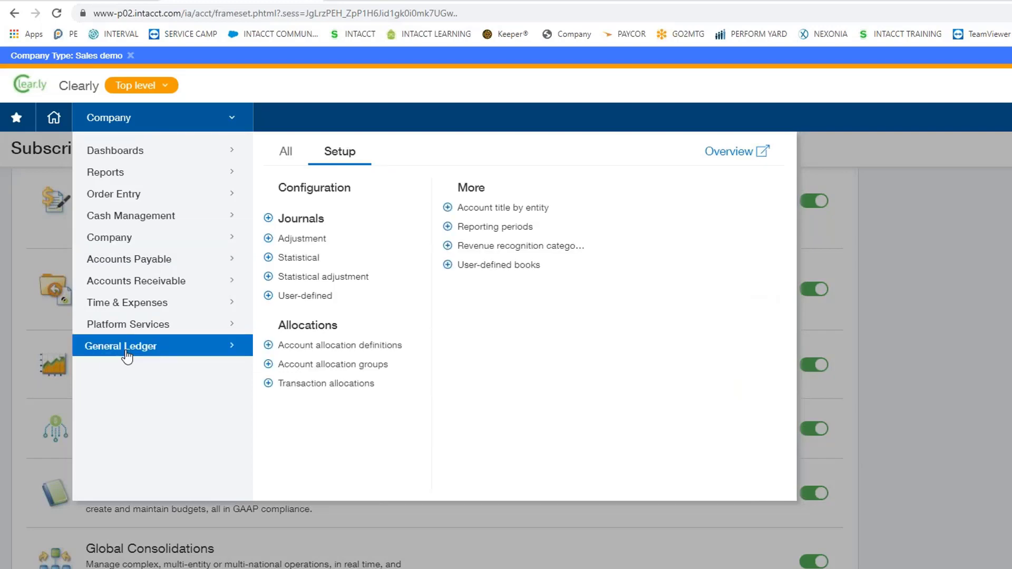
click(502, 273)
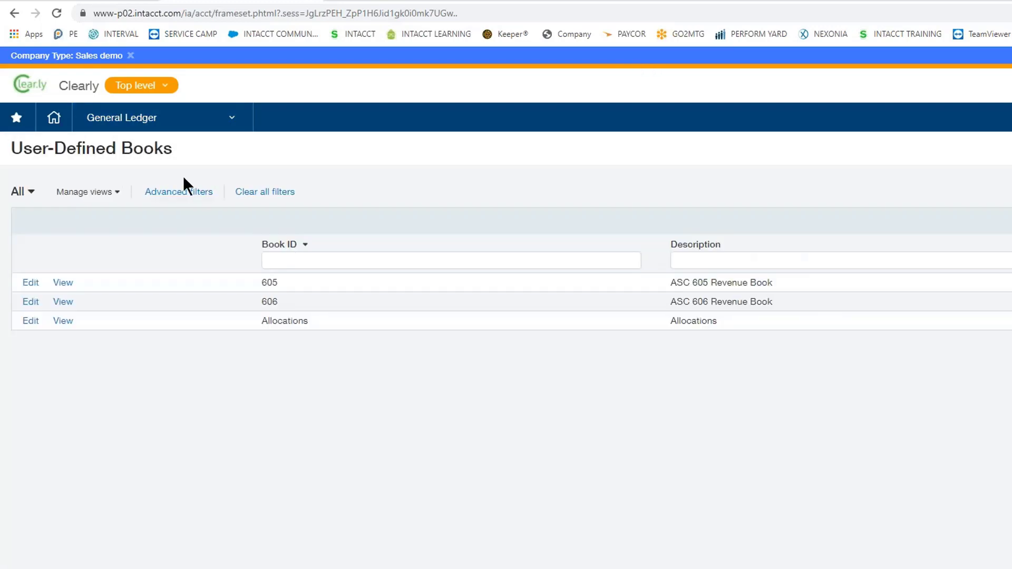
click(128, 117)
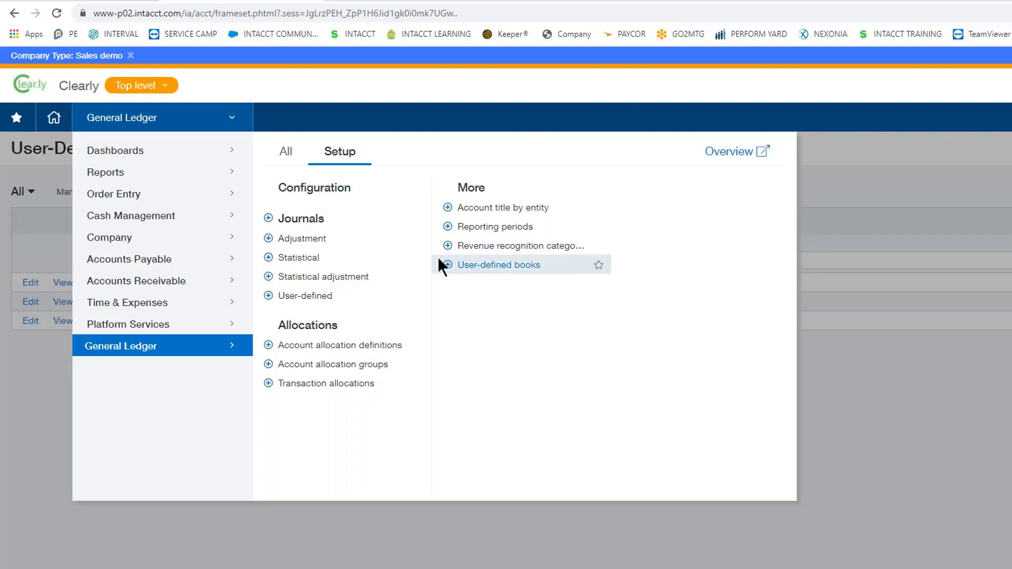
click(459, 270)
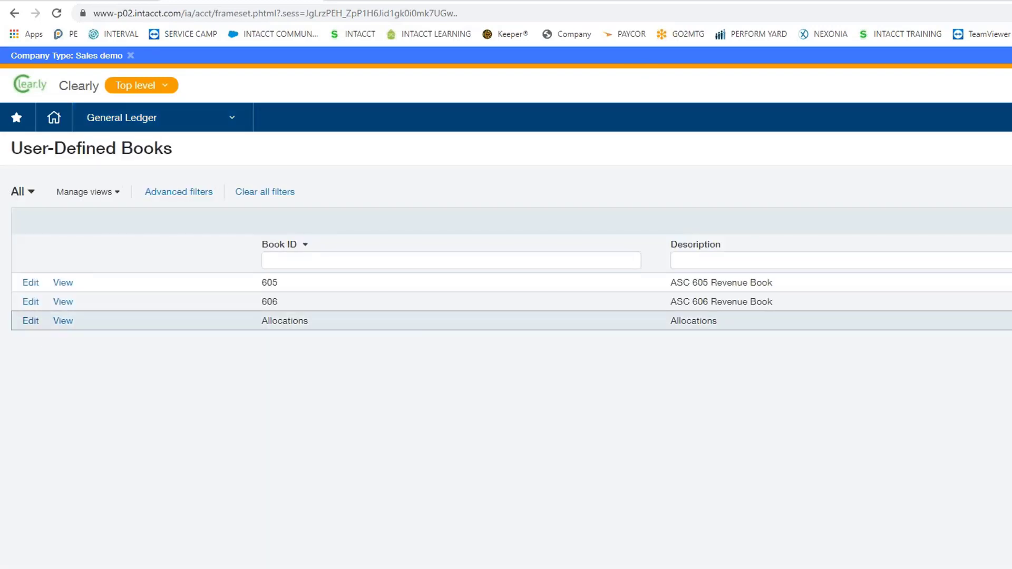
- Open the Allocations book for editing, read the help on its Management reporting option, and return to the book list
click(30, 327)
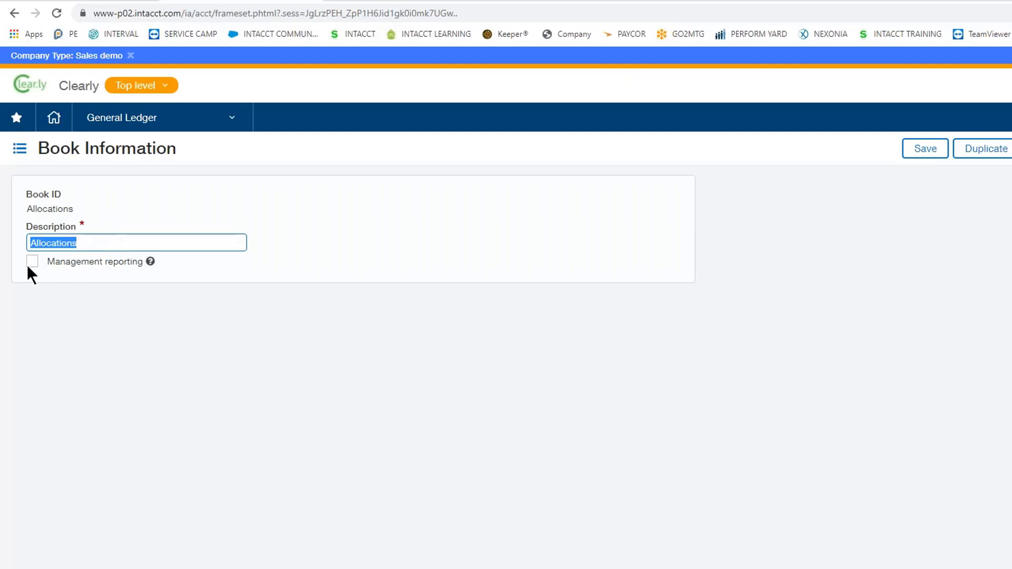
click(150, 265)
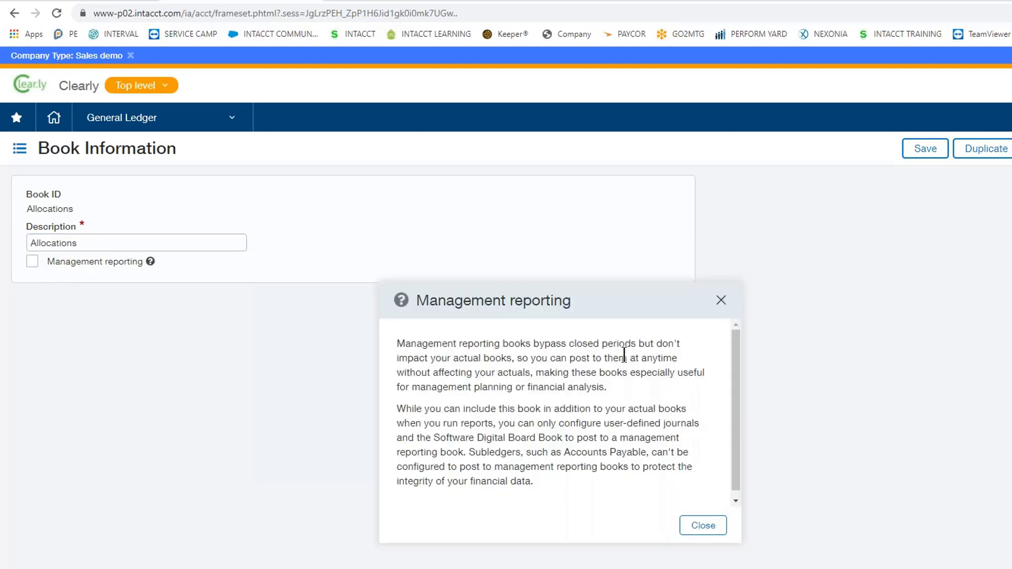
click(722, 300)
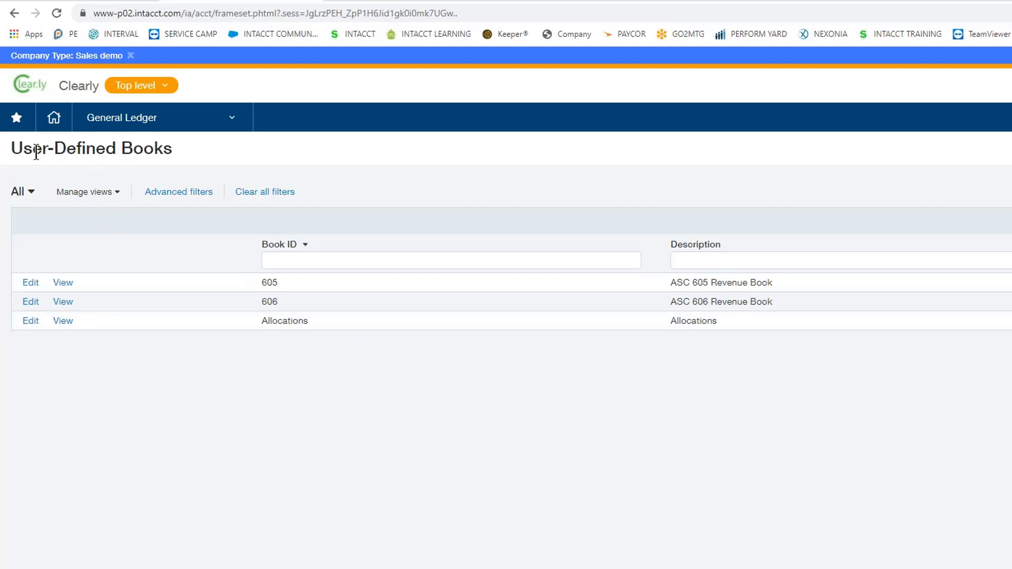
- Review the Allocations Journal's settings among the General Ledger user-defined journals and save the record
click(127, 121)
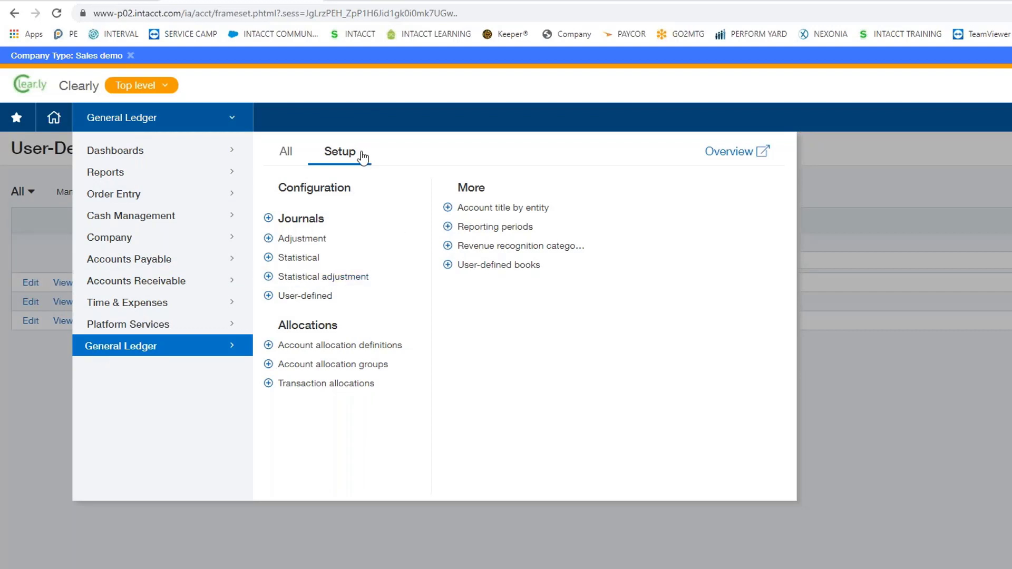
click(309, 298)
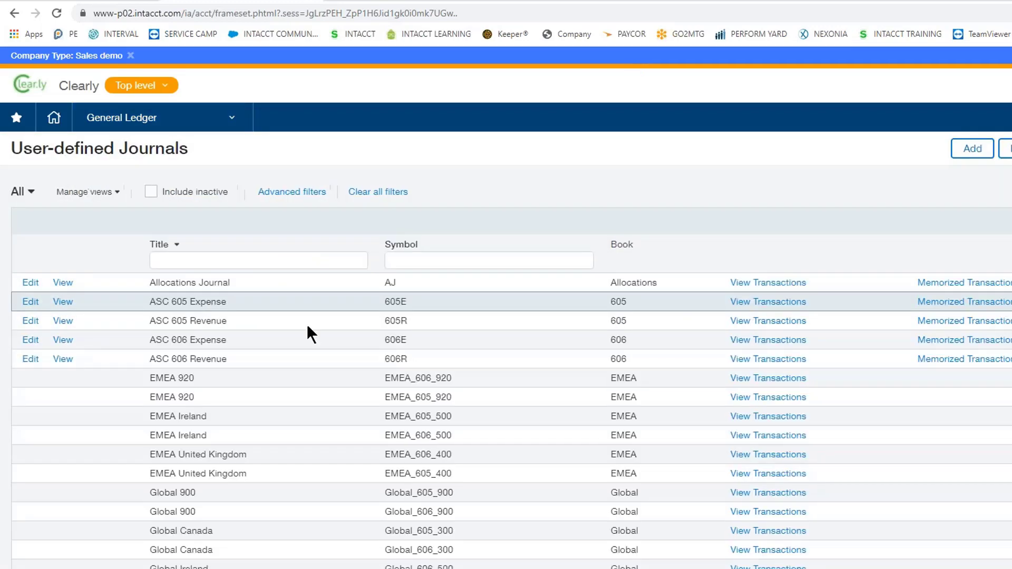
scroll(510, 375, down, 1)
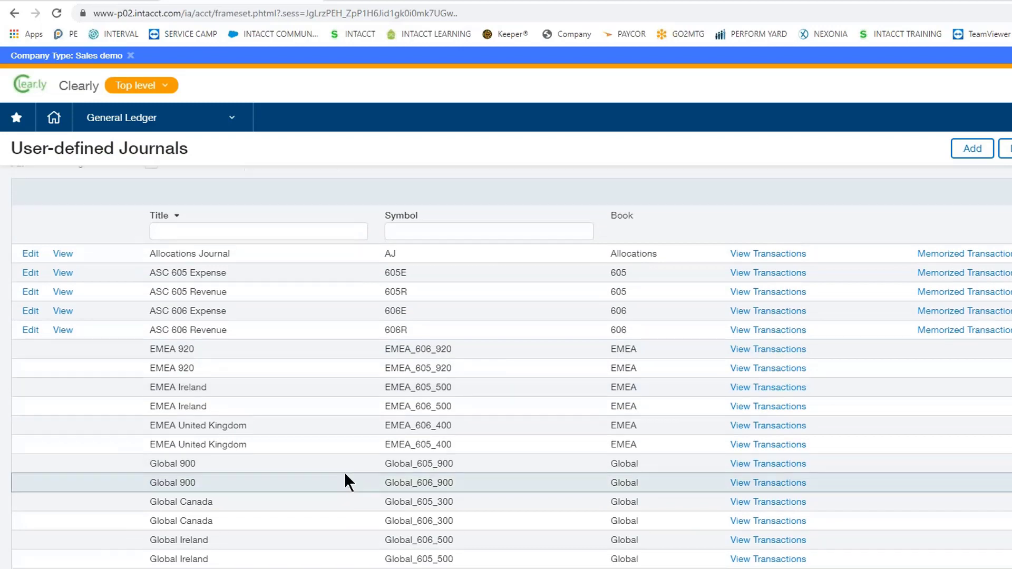
scroll(343, 472, up, 1)
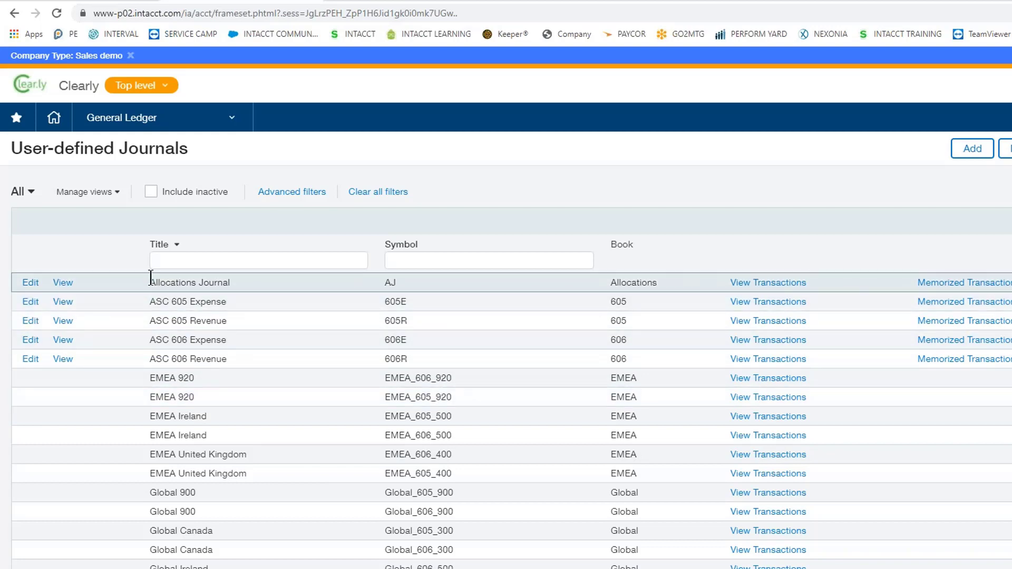
click(29, 285)
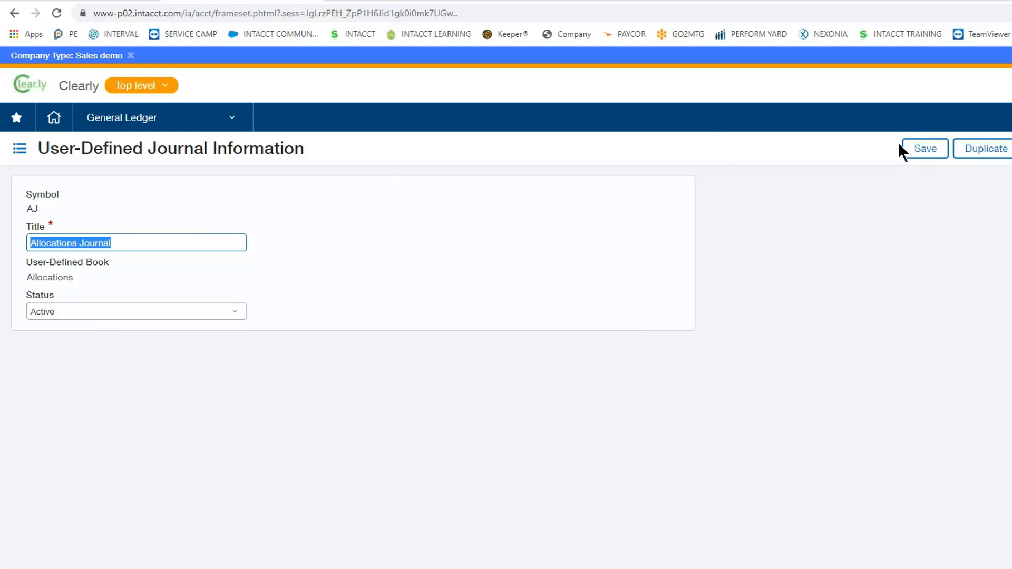
click(924, 148)
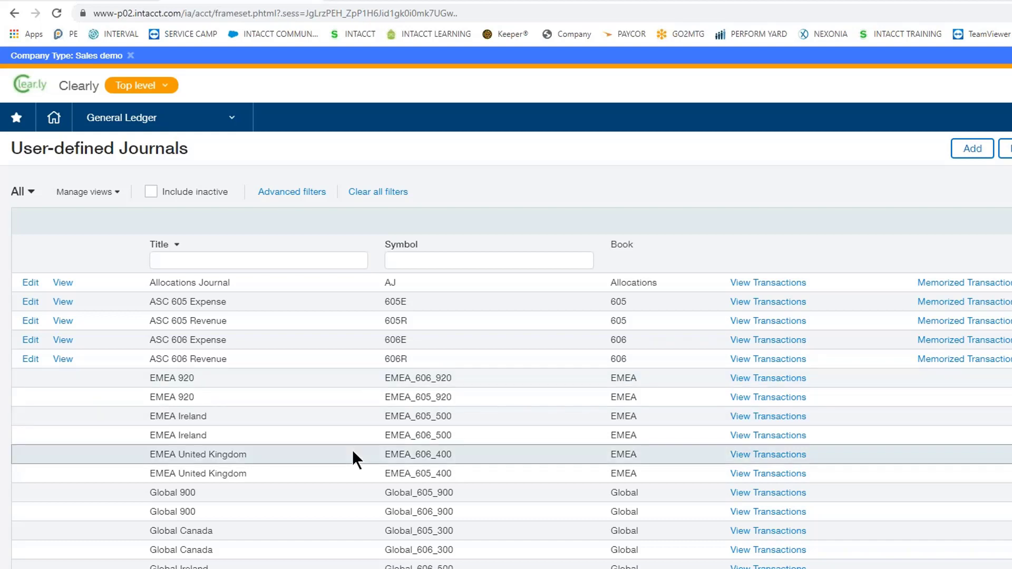
- Open the Administrator role's subscriptions from the company's roles list
click(131, 127)
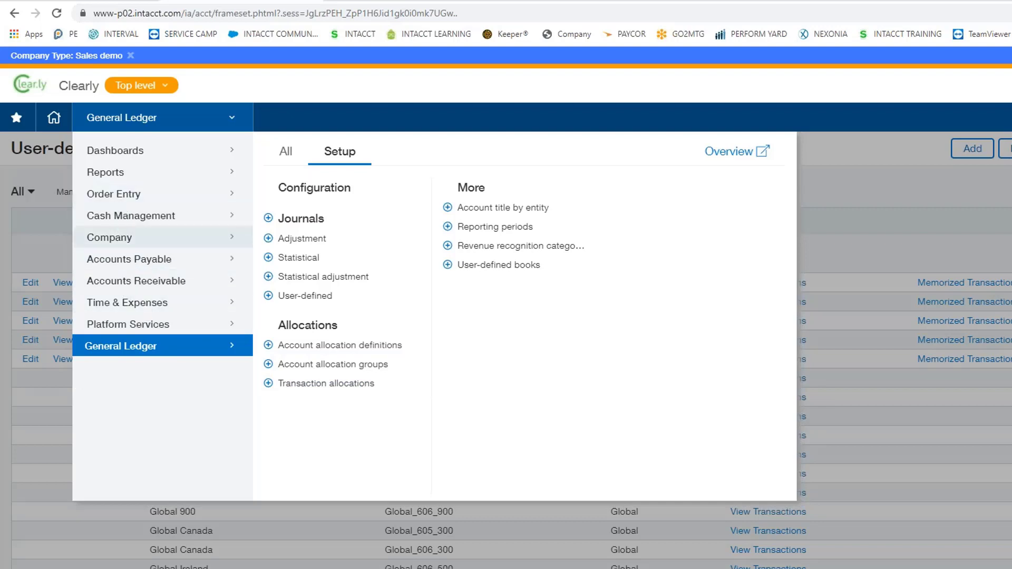
click(112, 243)
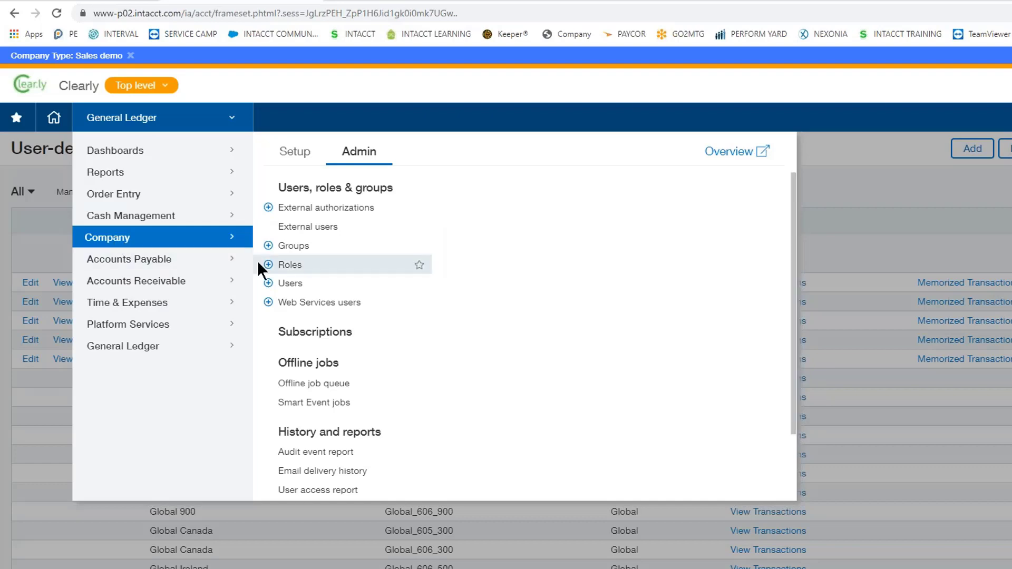
click(295, 268)
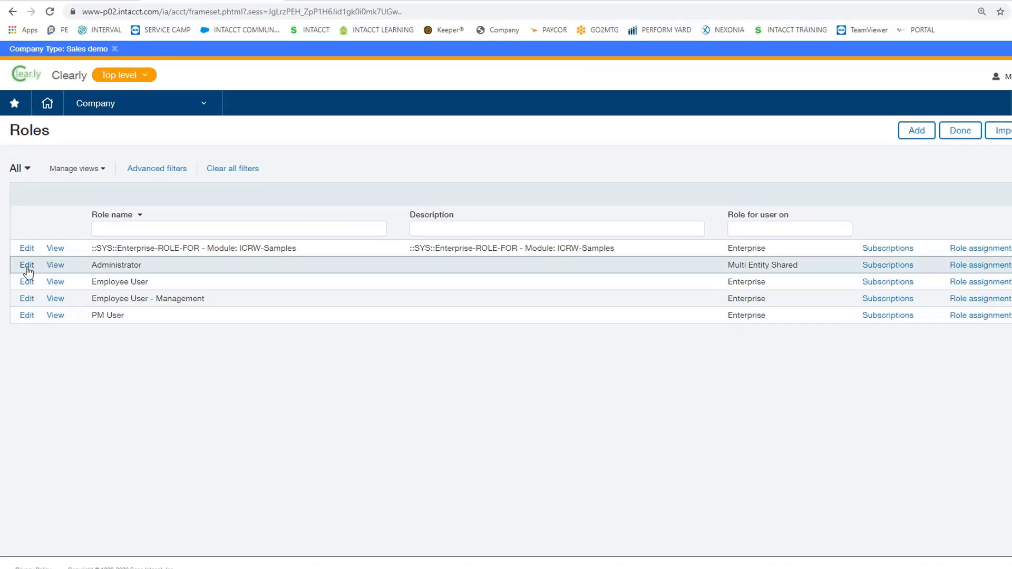
click(884, 270)
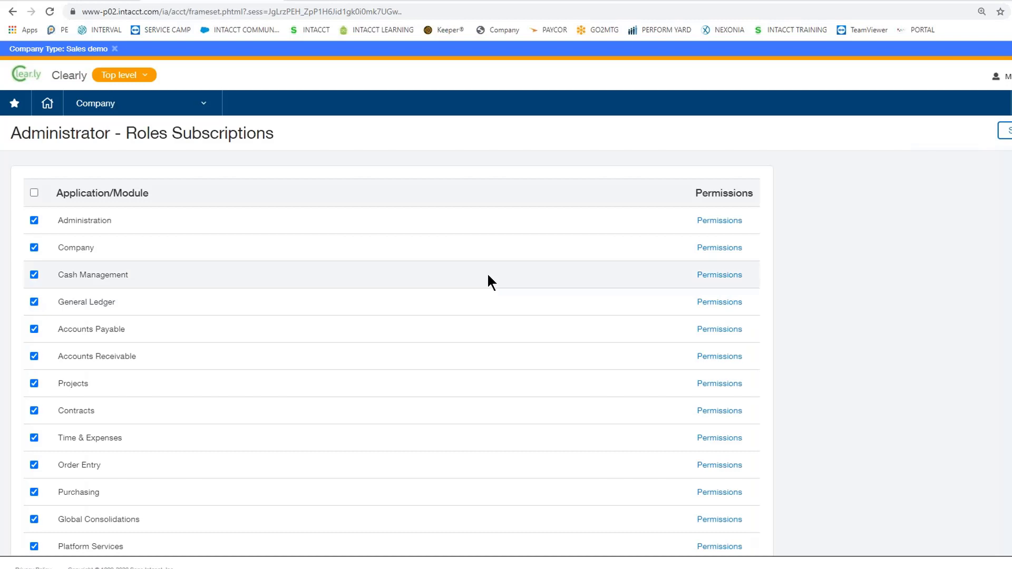
- Review the account allocation rights in the Administrator role's General Ledger permissions and leave without saving
scroll(489, 280, down, 1)
scroll(488, 275, down, 1)
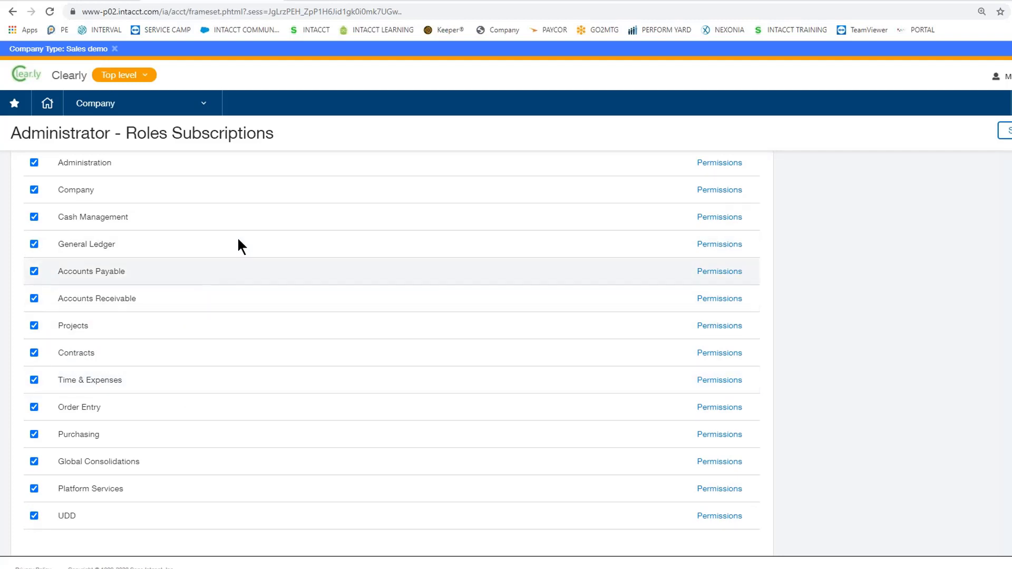
click(723, 246)
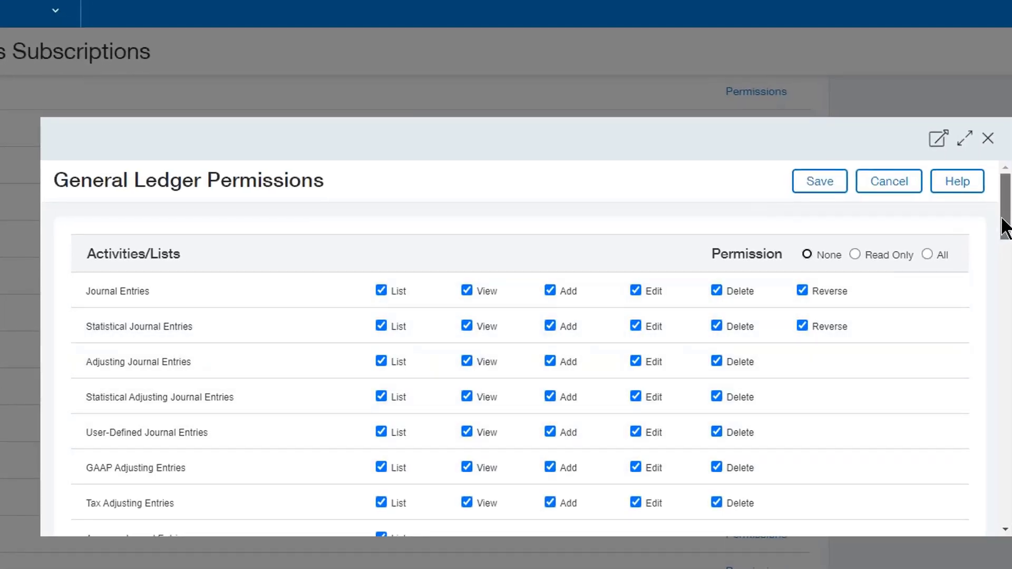
drag(1000, 224, 998, 445)
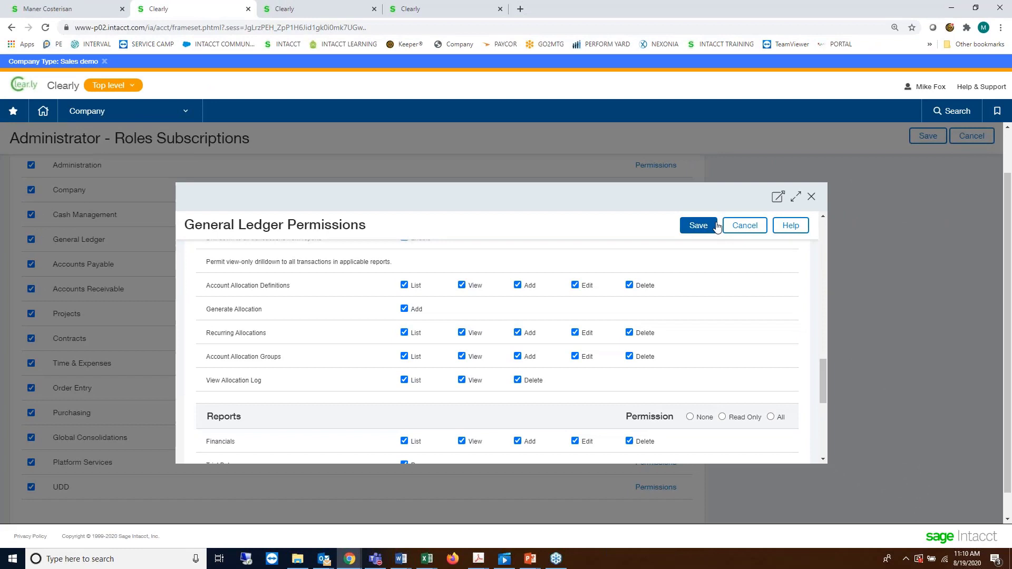
click(743, 225)
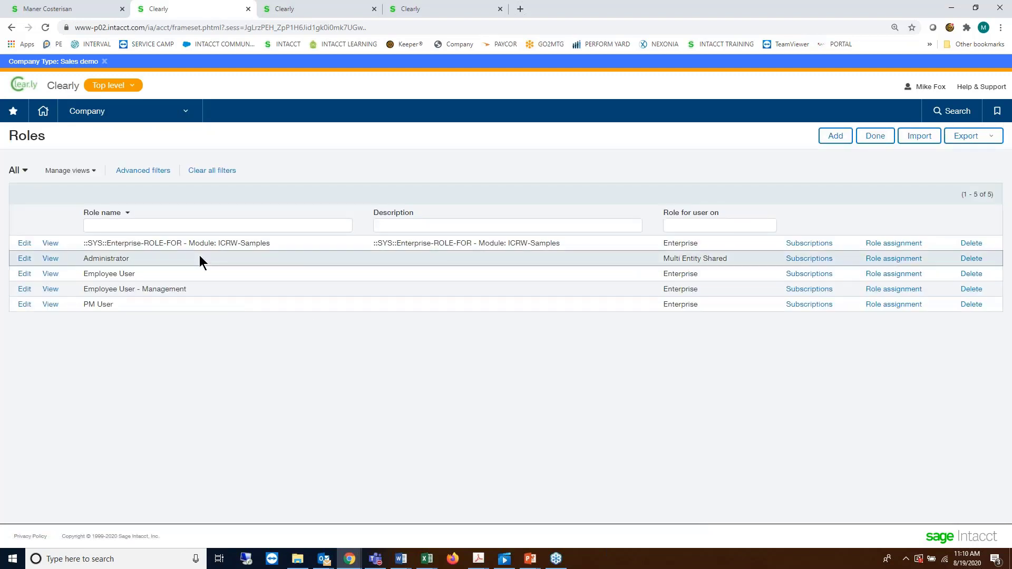
- Open the General Ledger account allocation definitions and view the journal transactions posted for Fringe Benefits
click(133, 117)
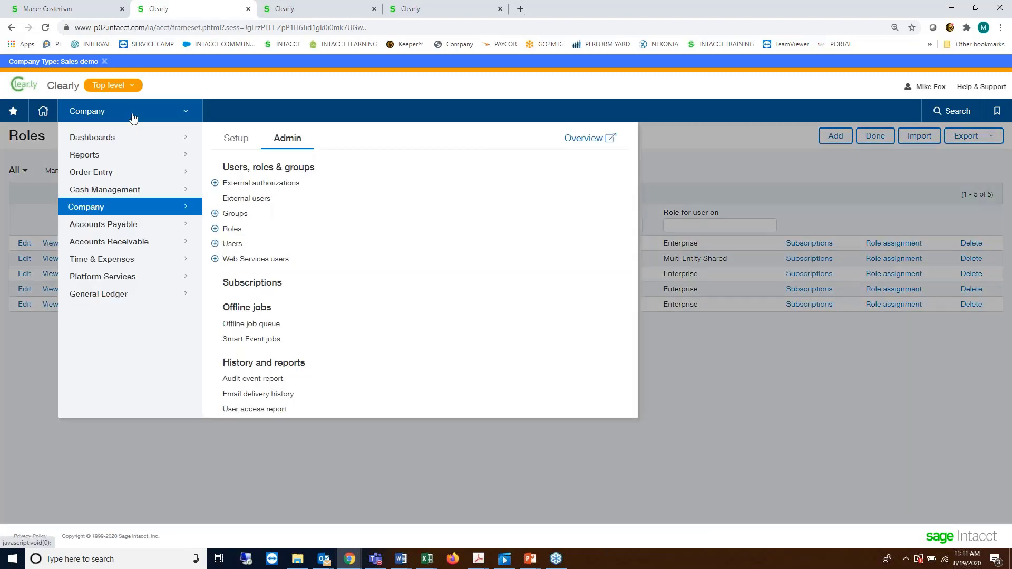
click(129, 300)
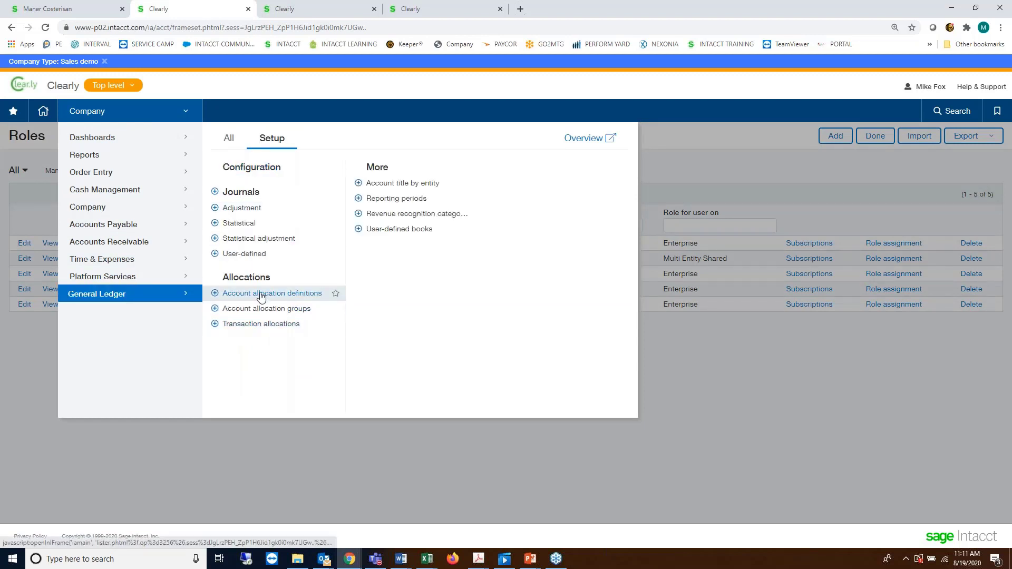
click(230, 295)
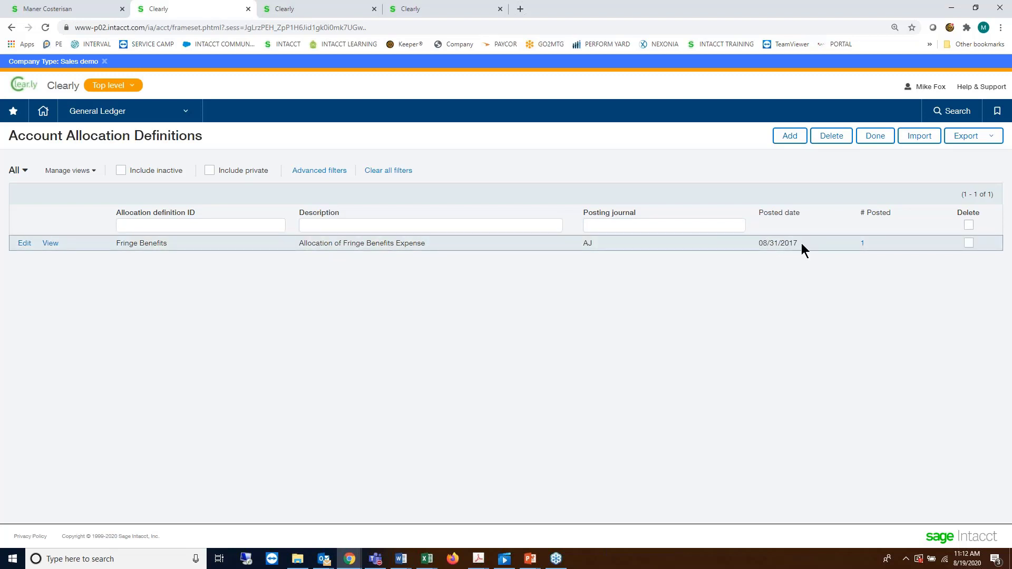
click(863, 244)
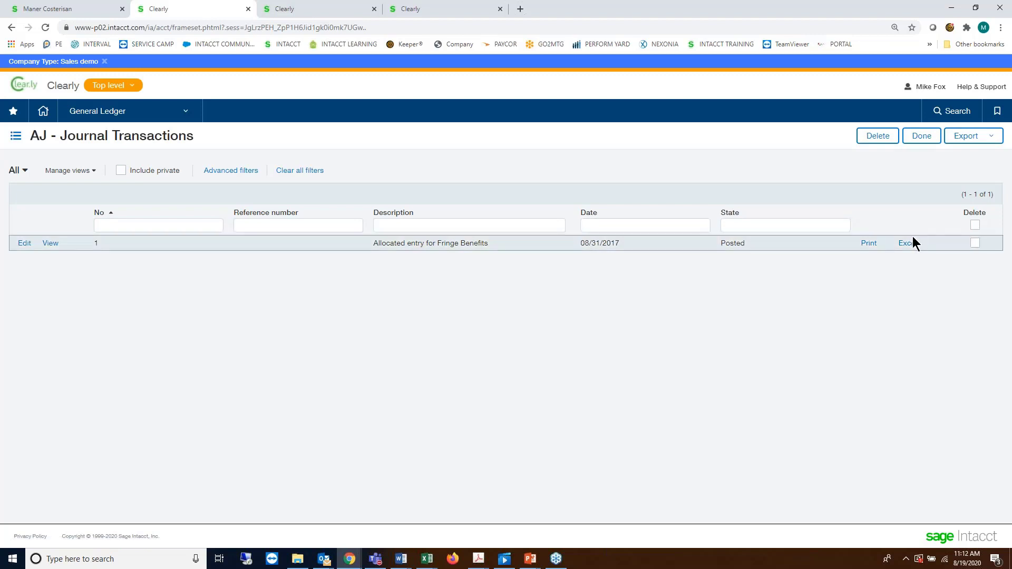
- Leave the journal transactions, open the Fringe Benefits allocation definition for editing and collapse all of its sections
click(919, 137)
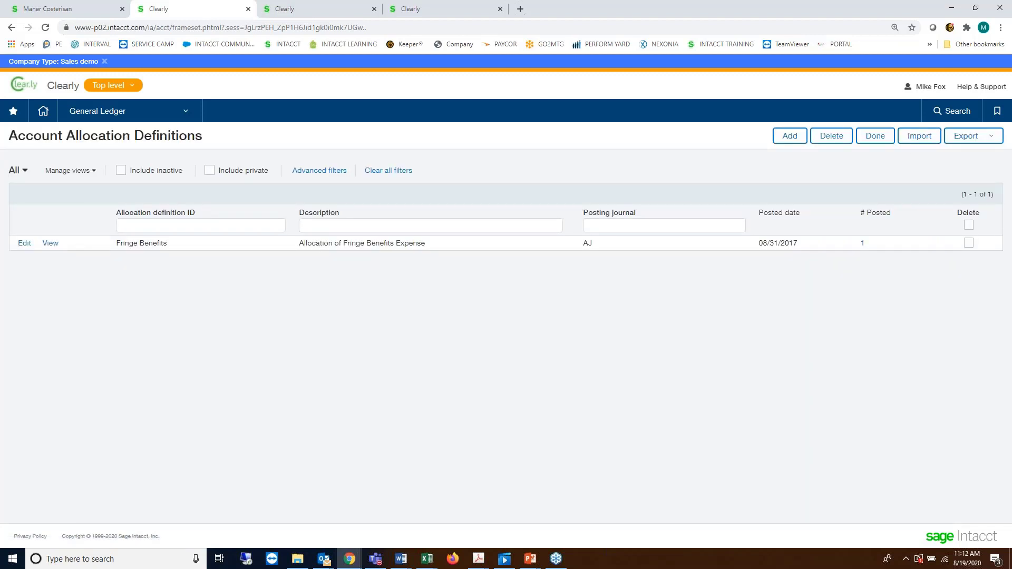
click(27, 244)
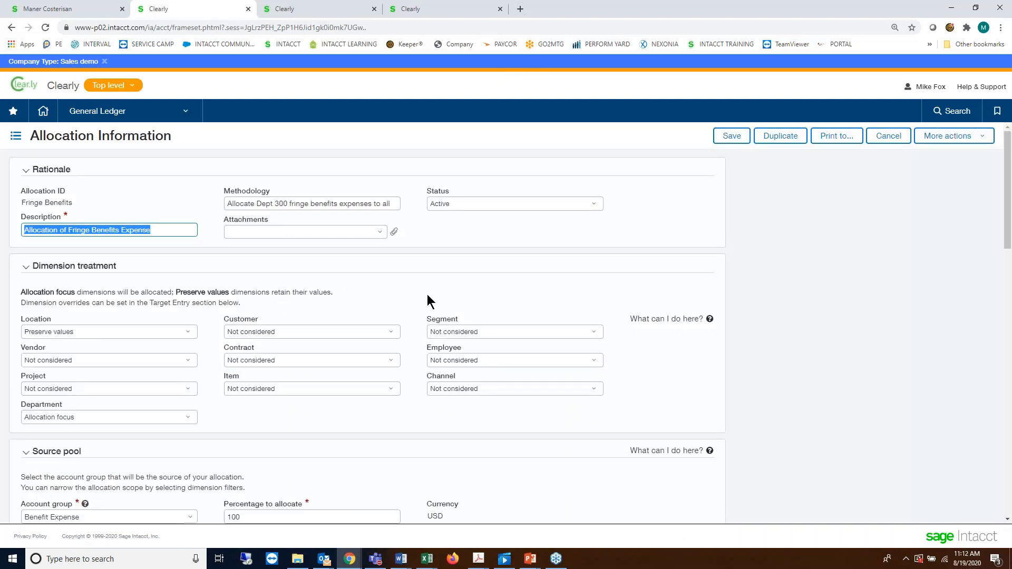
click(26, 175)
click(26, 172)
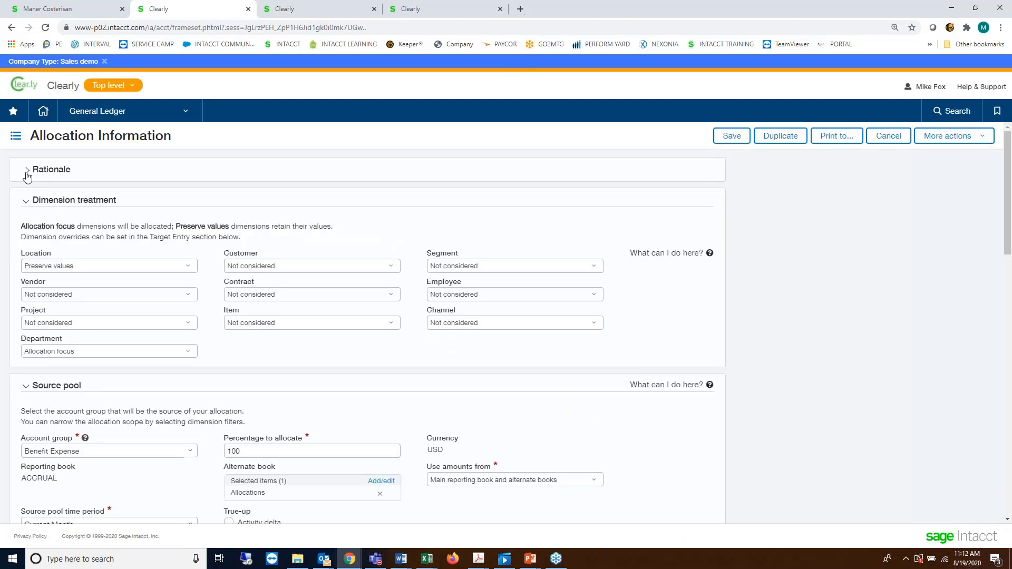
click(26, 200)
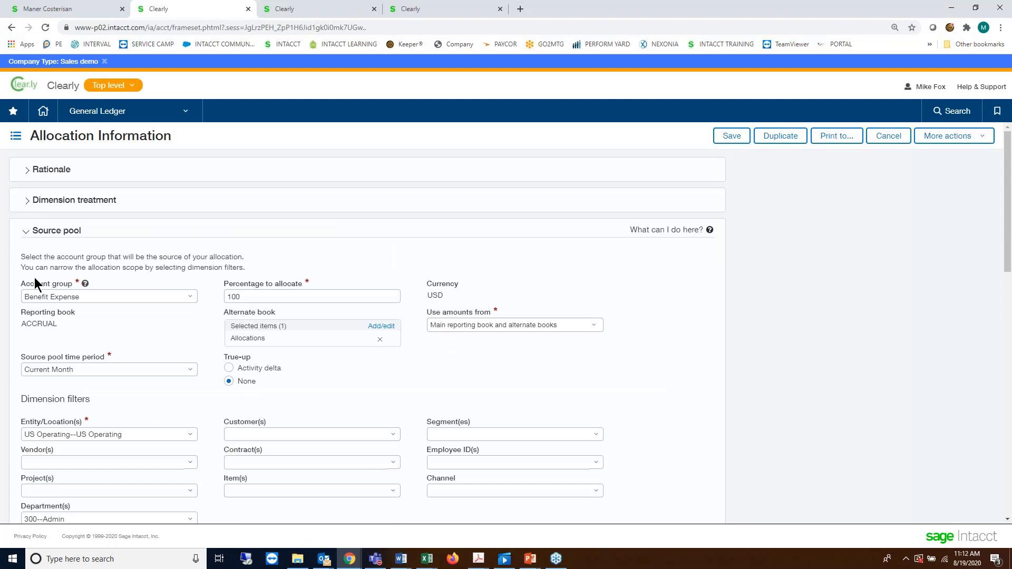
click(24, 233)
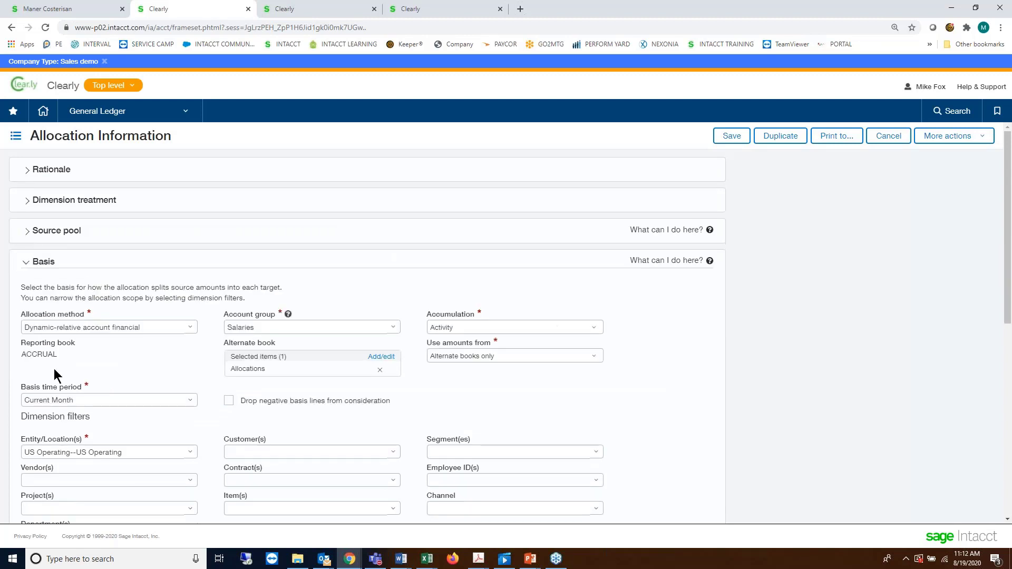
click(26, 262)
click(24, 296)
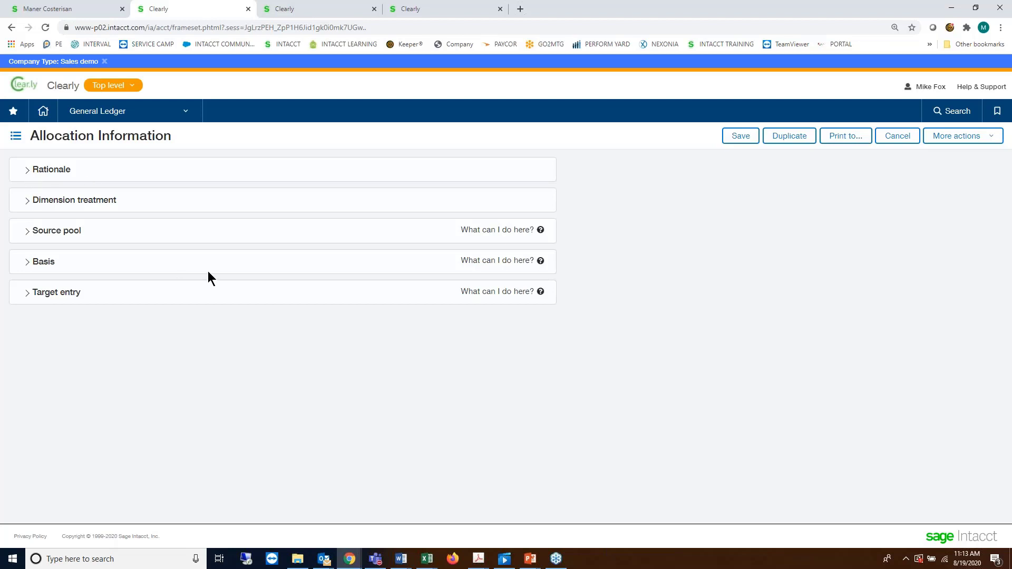
- Expand the Rationale and Dimension treatment sections and review the Location treatment options, keeping Preserve values
click(25, 171)
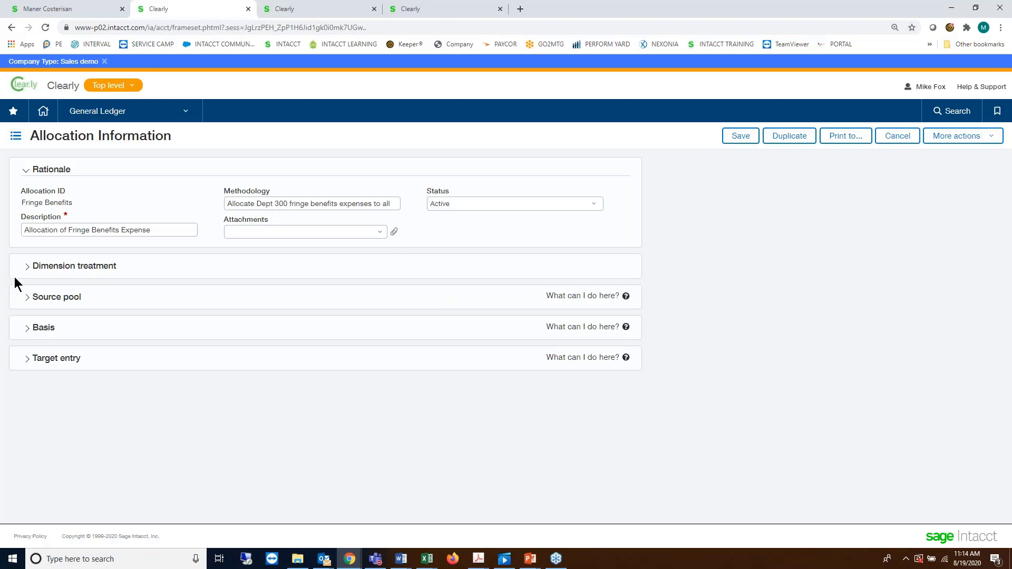
click(27, 269)
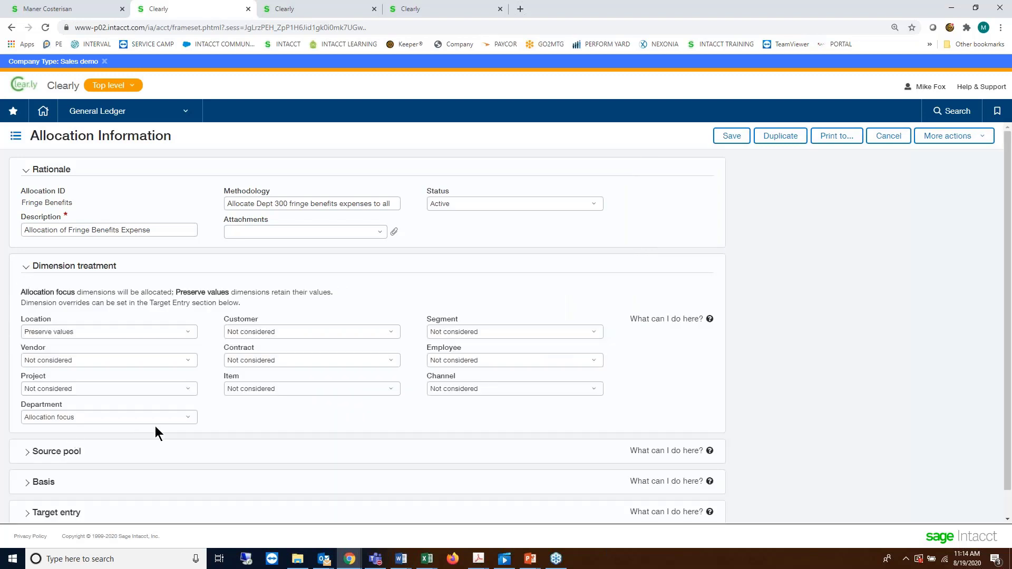
scroll(506, 362, down, 2)
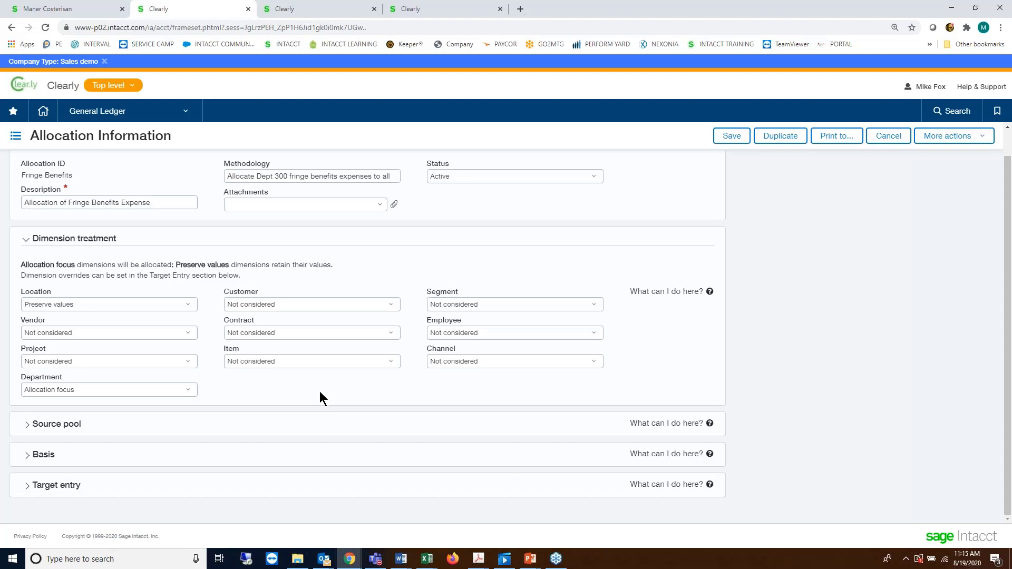
click(188, 308)
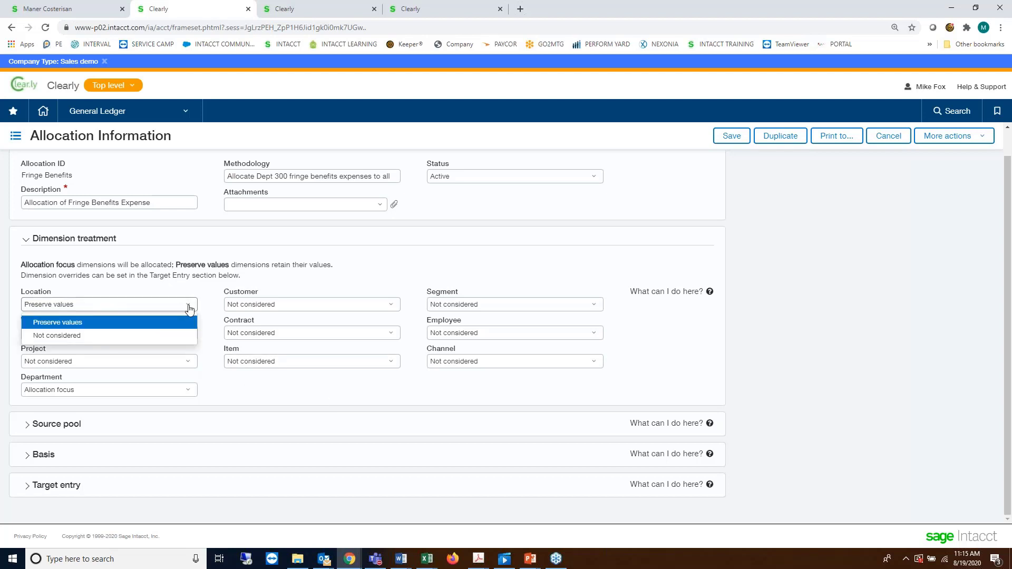
click(72, 324)
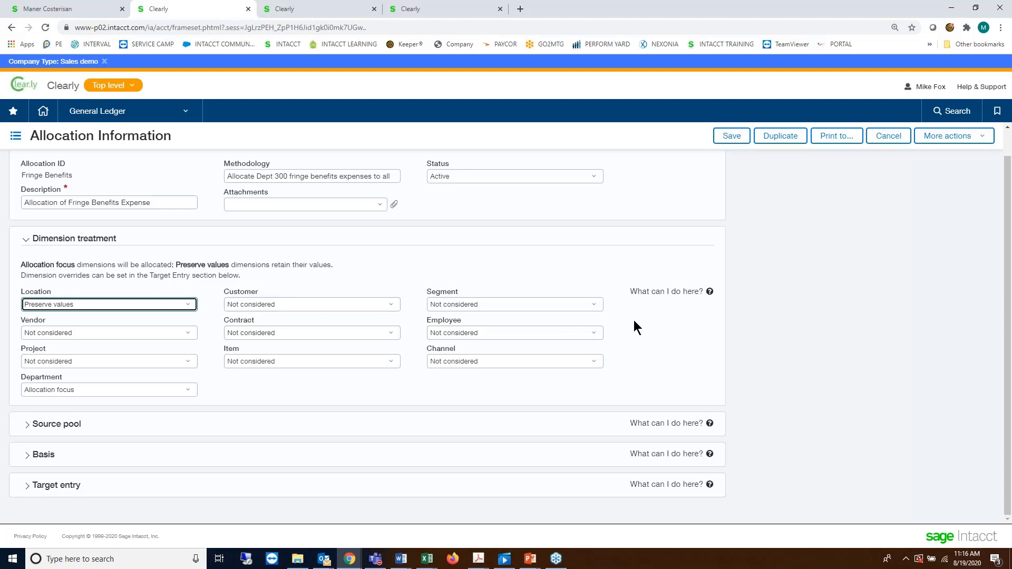
- Read the help on dimension treatments, close it and collapse the Dimension treatment section
click(706, 292)
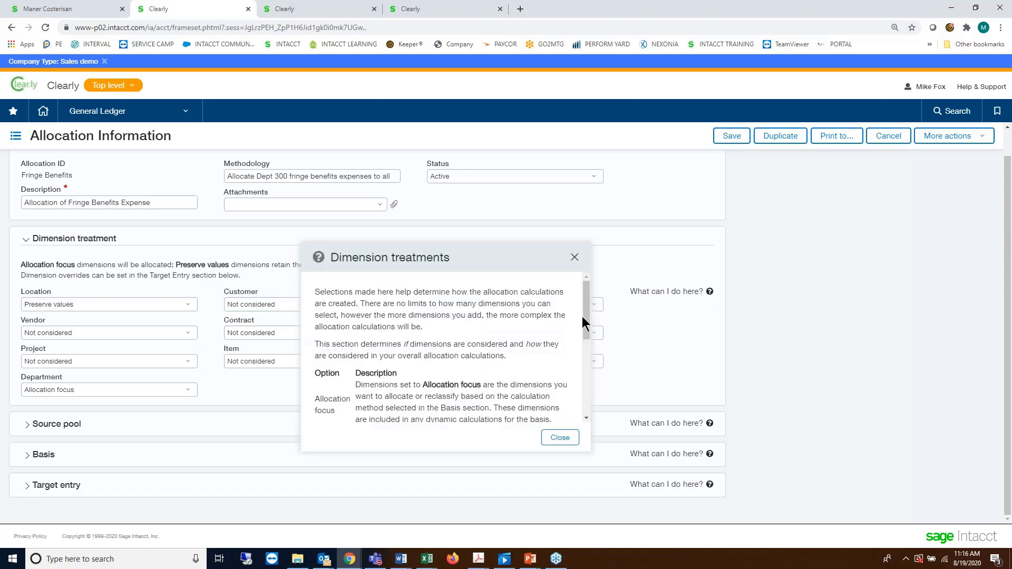
mouse_move(586, 317)
mouse_down()
mouse_move(590, 391)
mouse_move(587, 303)
mouse_up()
click(575, 260)
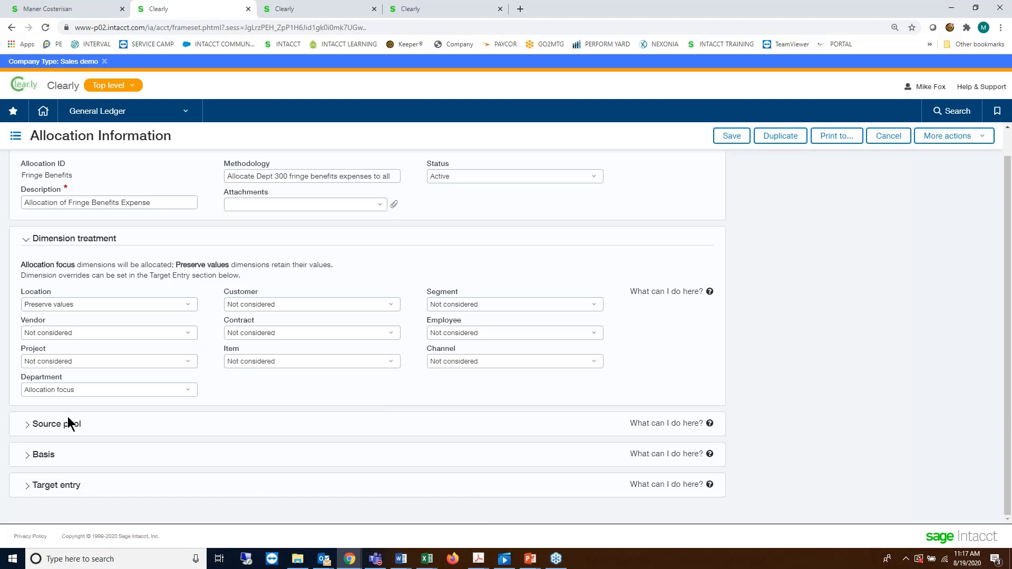
click(25, 242)
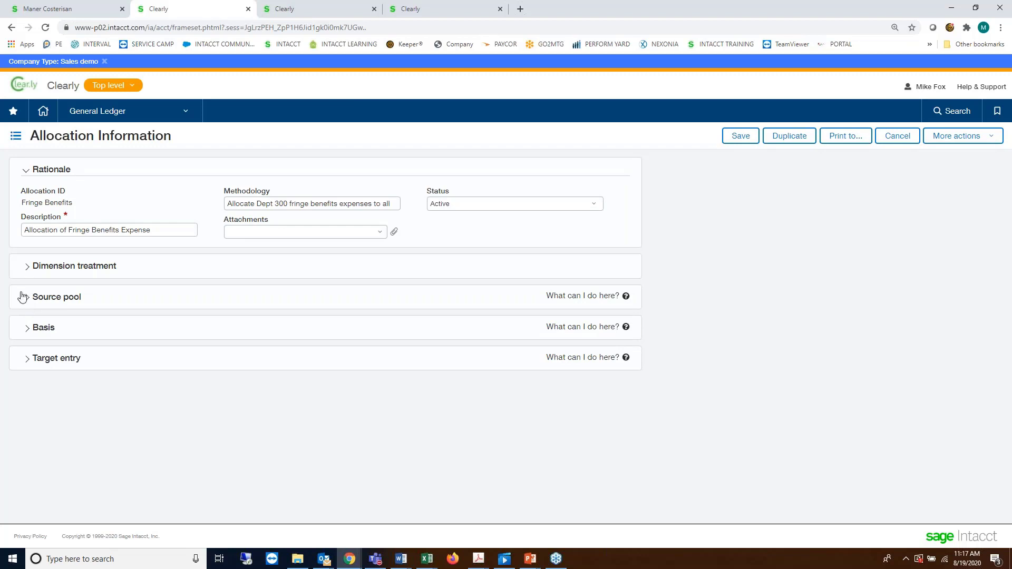
- Expand the Source pool section and examine the available account groups without changing the selection
click(22, 296)
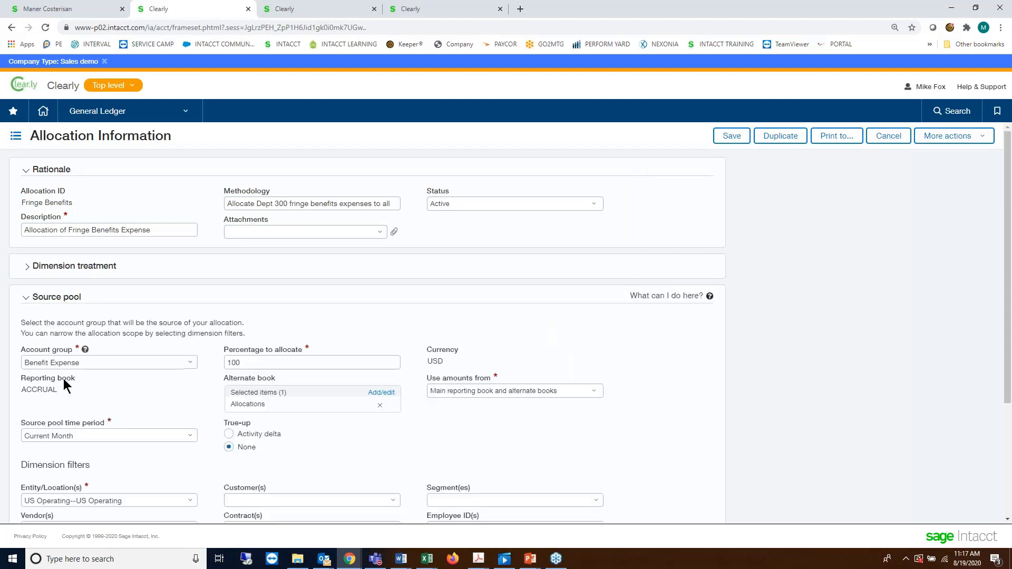
key(alt+Tab)
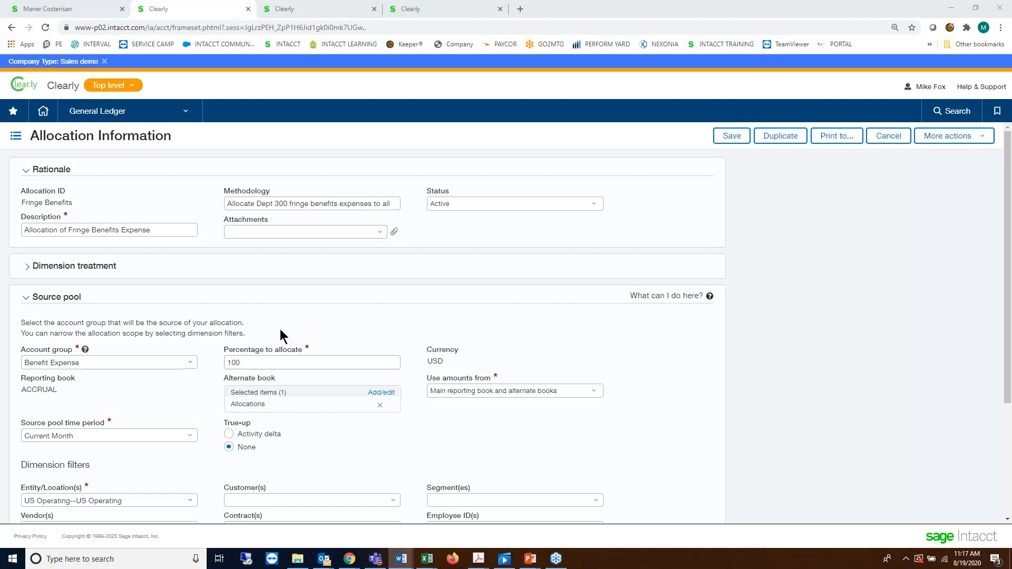
scroll(278, 332, down, 2)
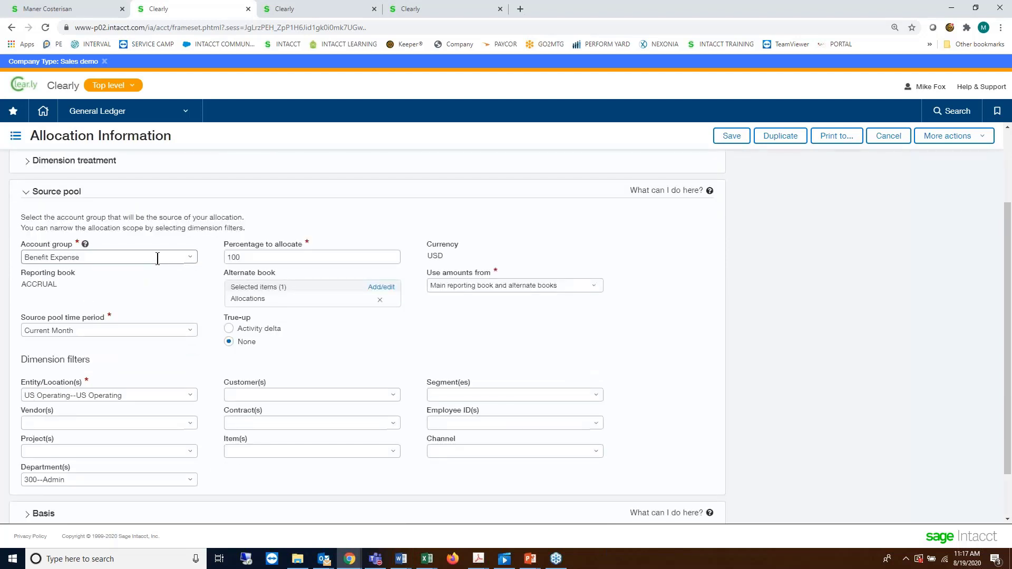
scroll(220, 267, up, 1)
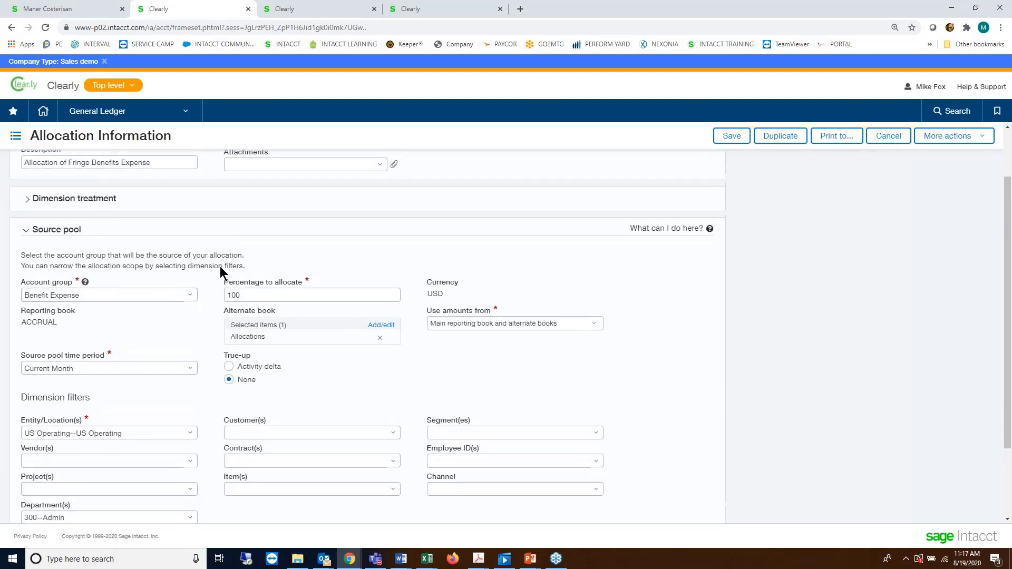
scroll(220, 266, down, 1)
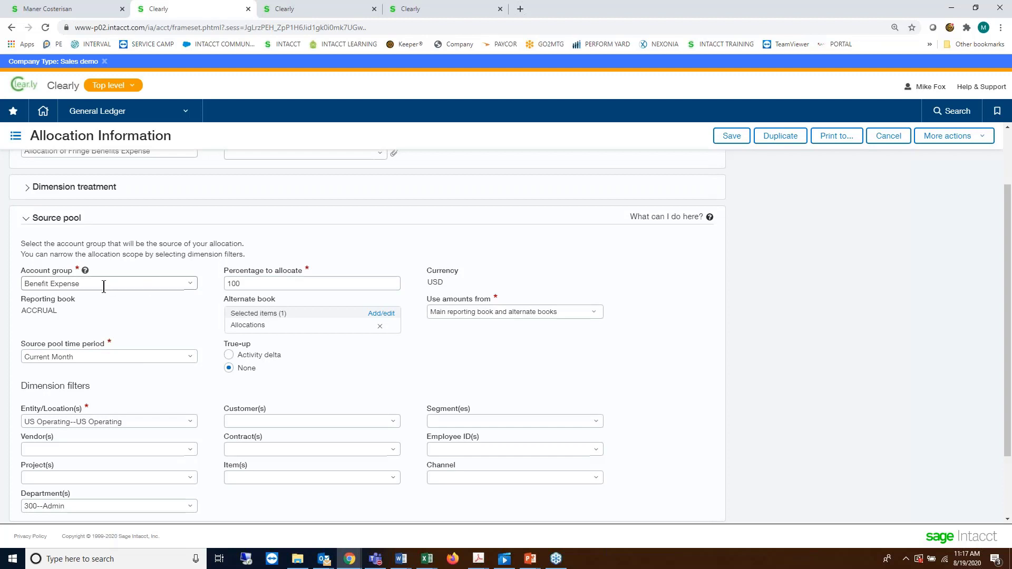
click(190, 286)
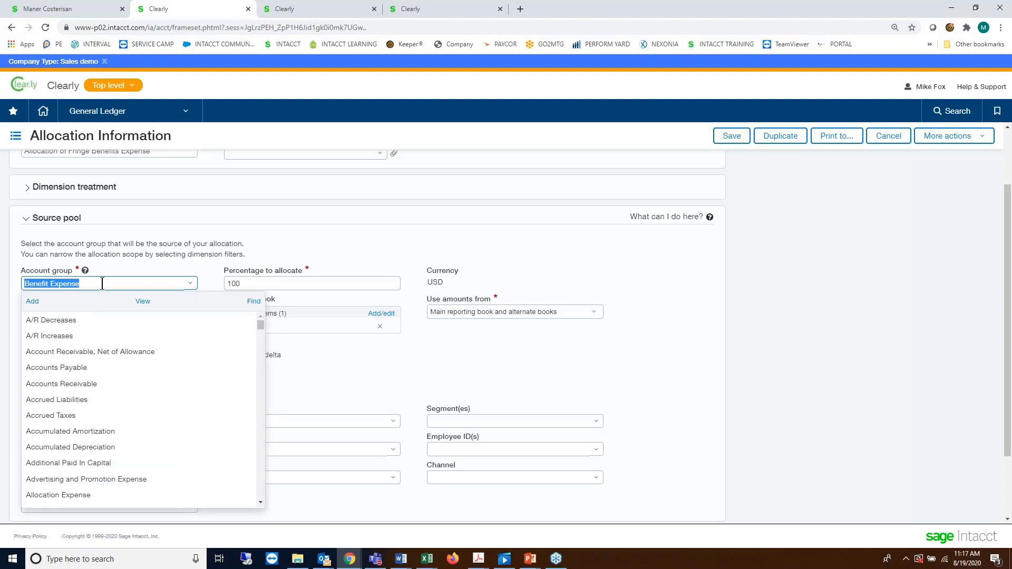
click(154, 264)
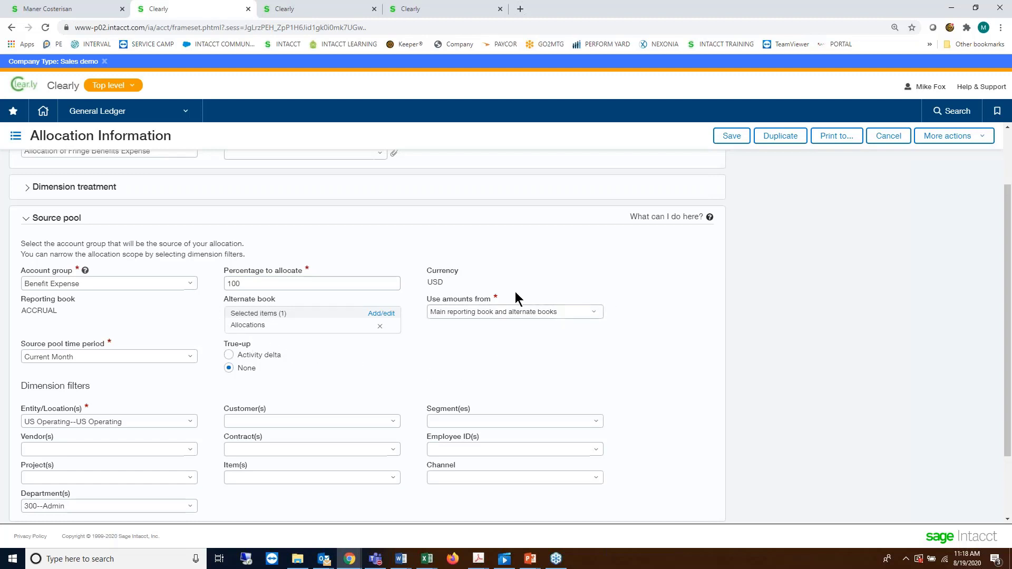
- Examine the available source pool time periods and close the list without changing the selection
scroll(515, 294, down, 2)
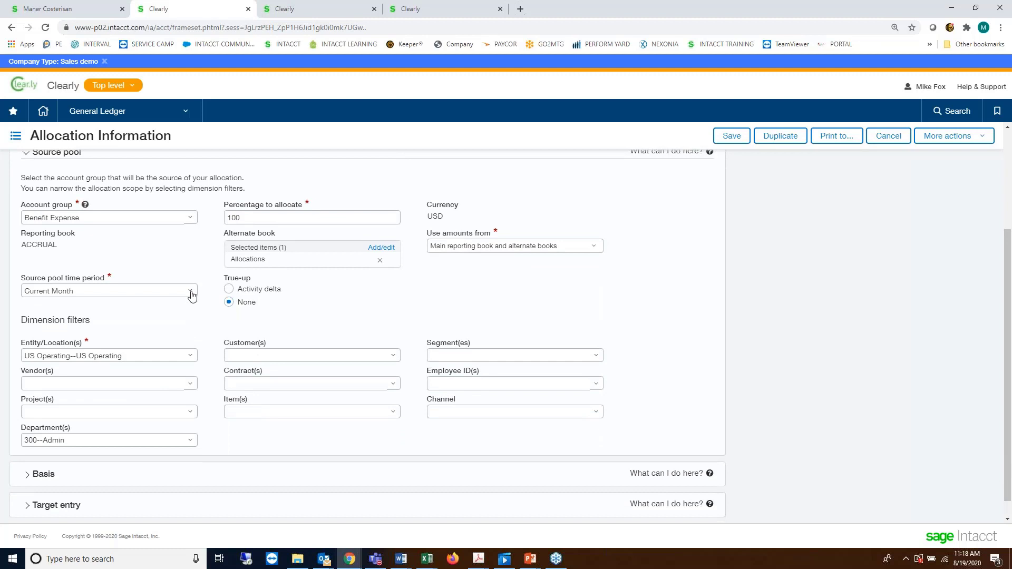
click(192, 293)
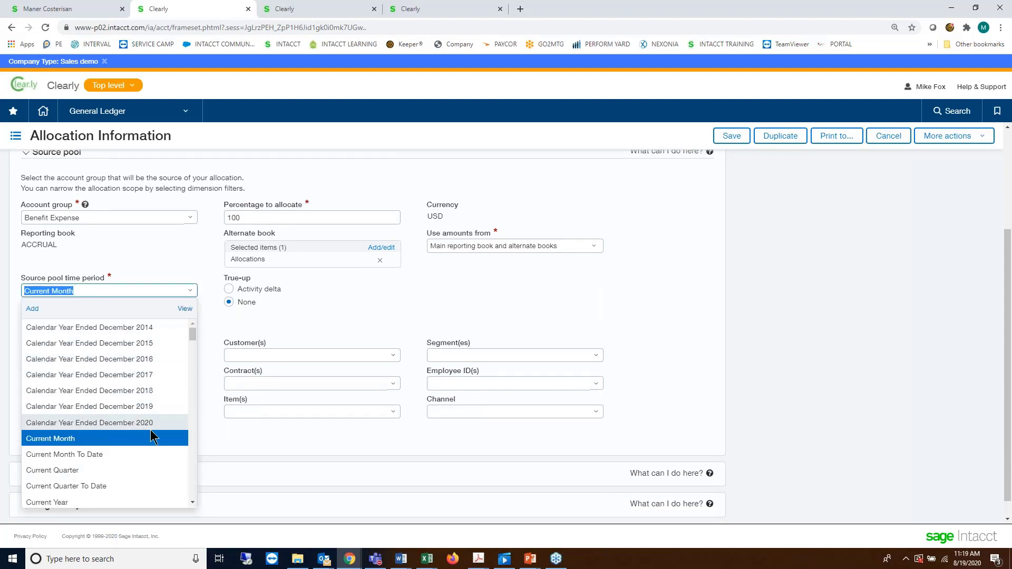
scroll(138, 445, down, 1)
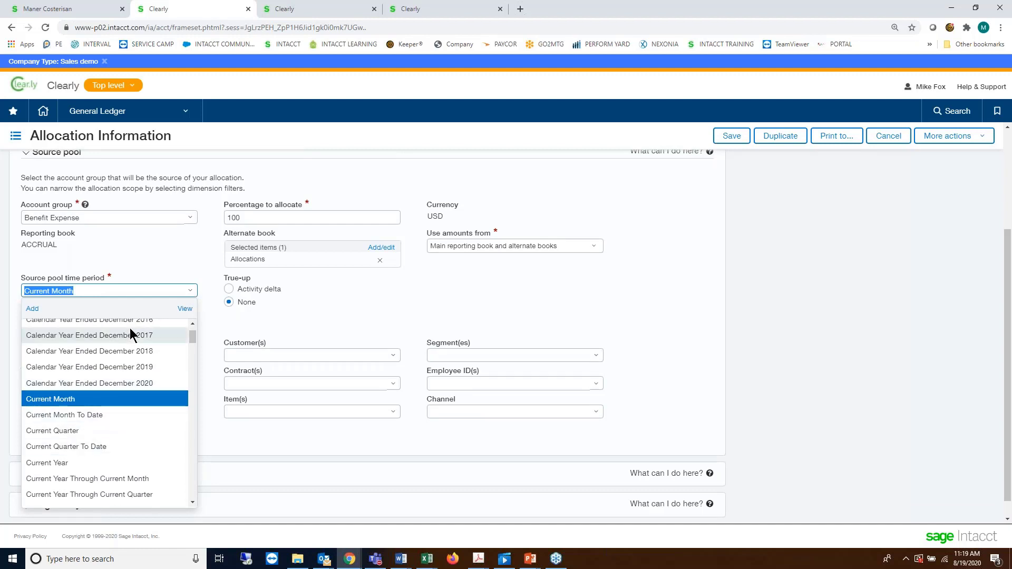
click(129, 275)
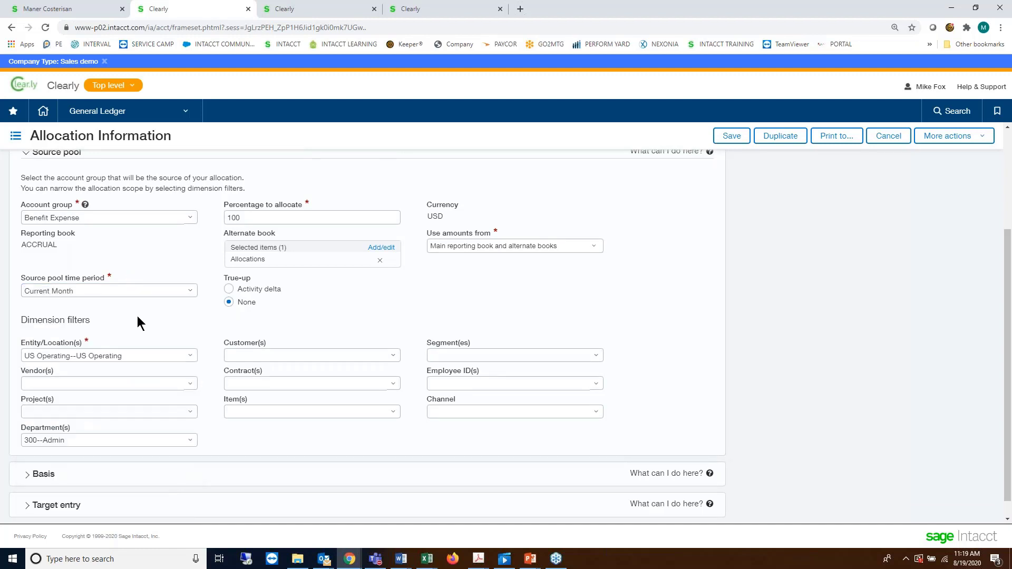
- Review the source pool's True-up options and its entity and department dimension filters, and collapse the Source pool section
click(229, 288)
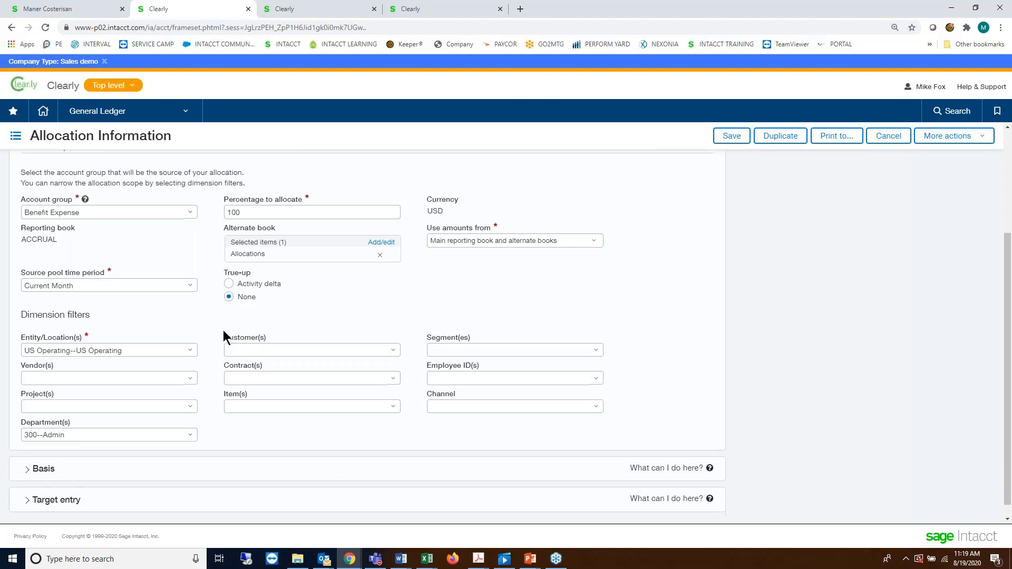
scroll(223, 330, down, 1)
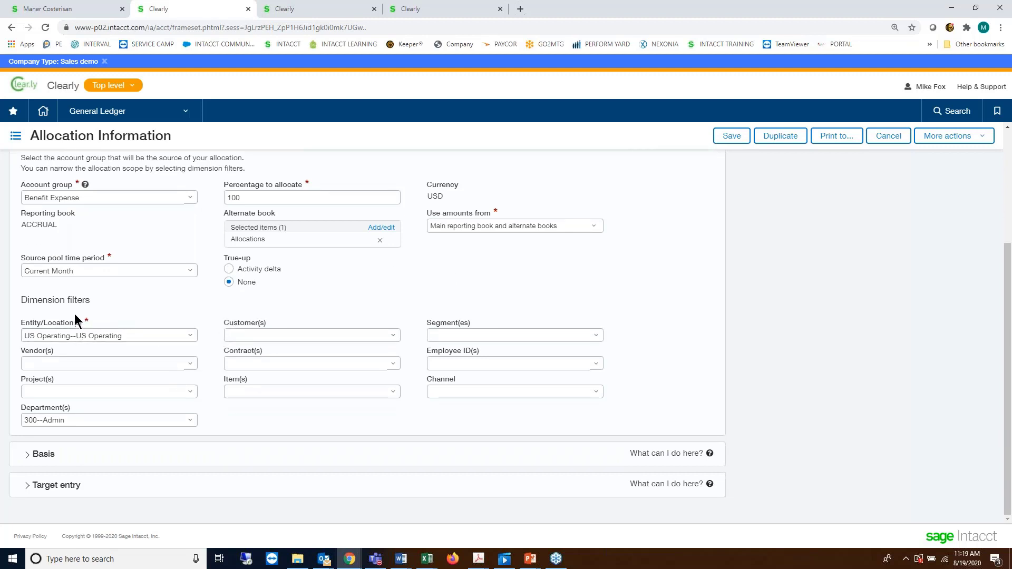
scroll(78, 317, up, 2)
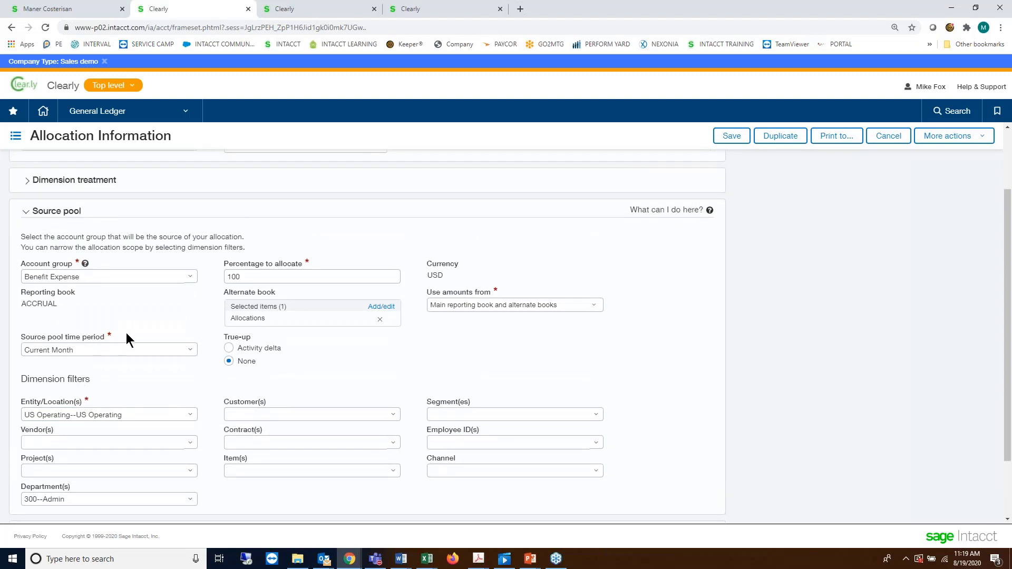
scroll(125, 333, down, 1)
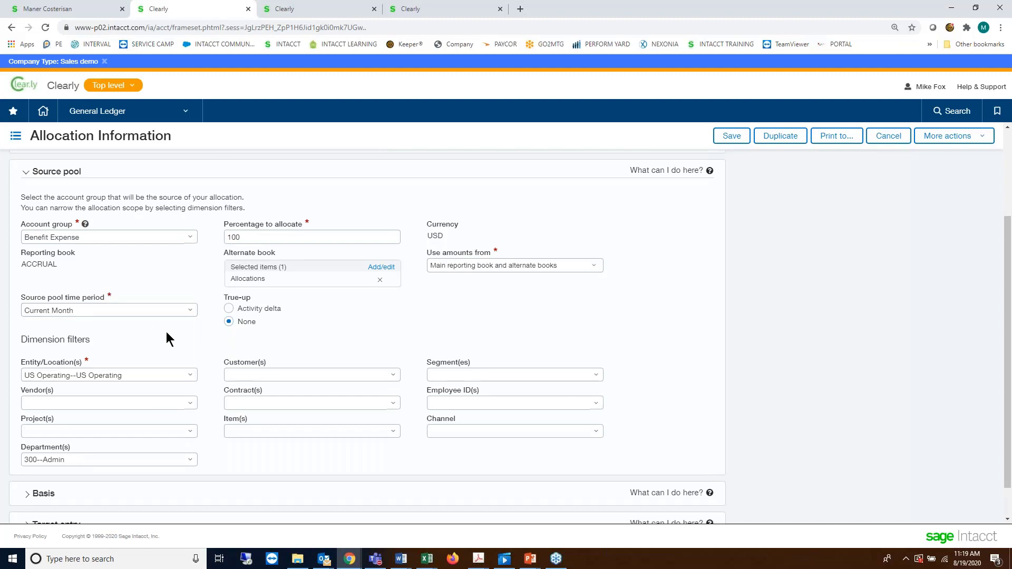
scroll(40, 352, down, 1)
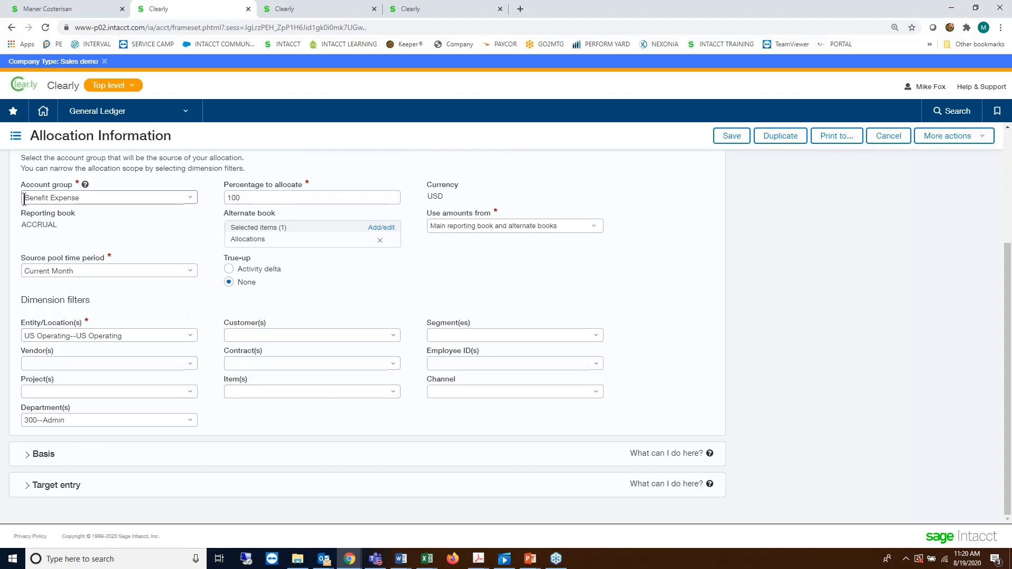
scroll(23, 199, up, 1)
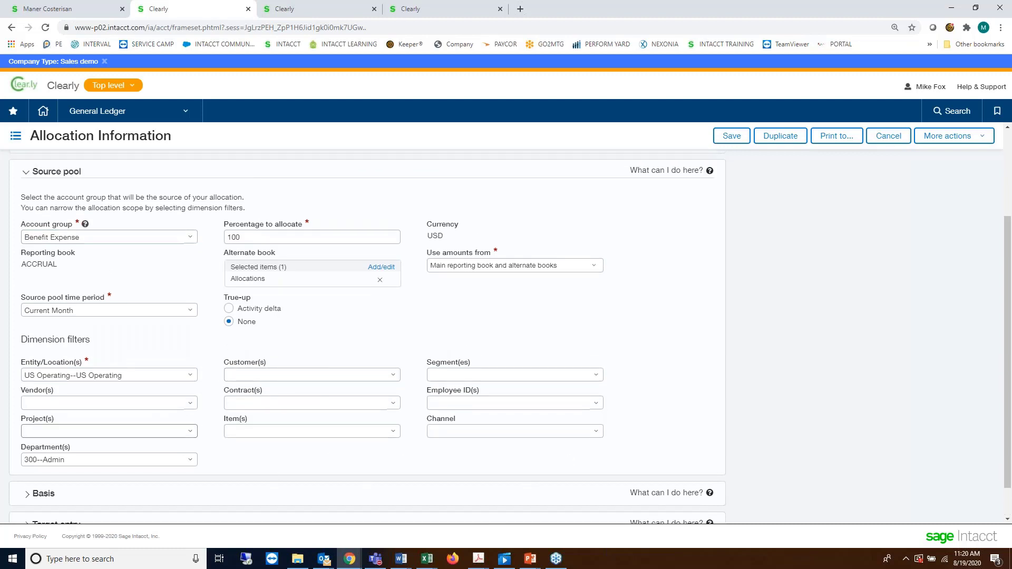
scroll(203, 493, down, 1)
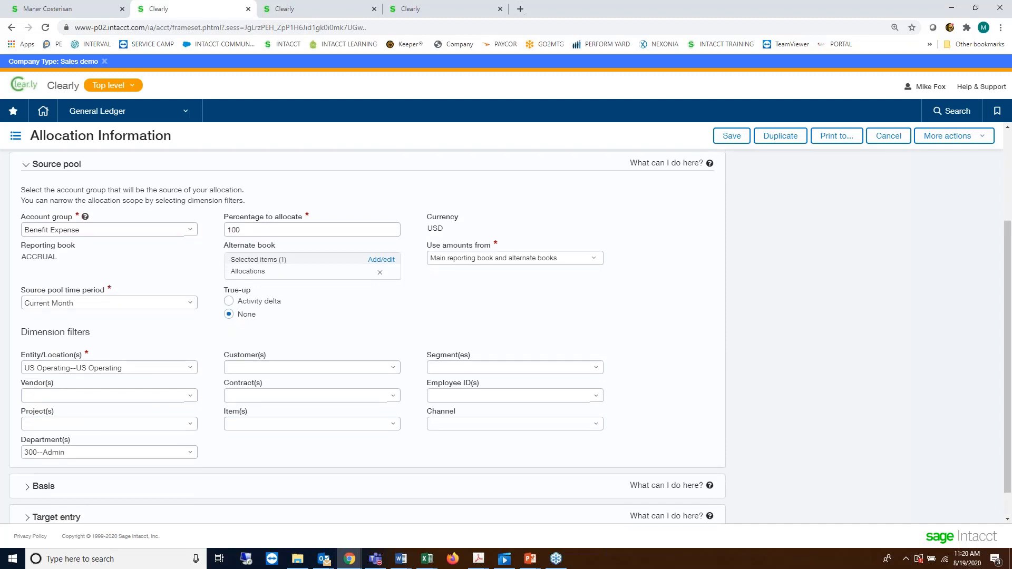
scroll(34, 275, up, 2)
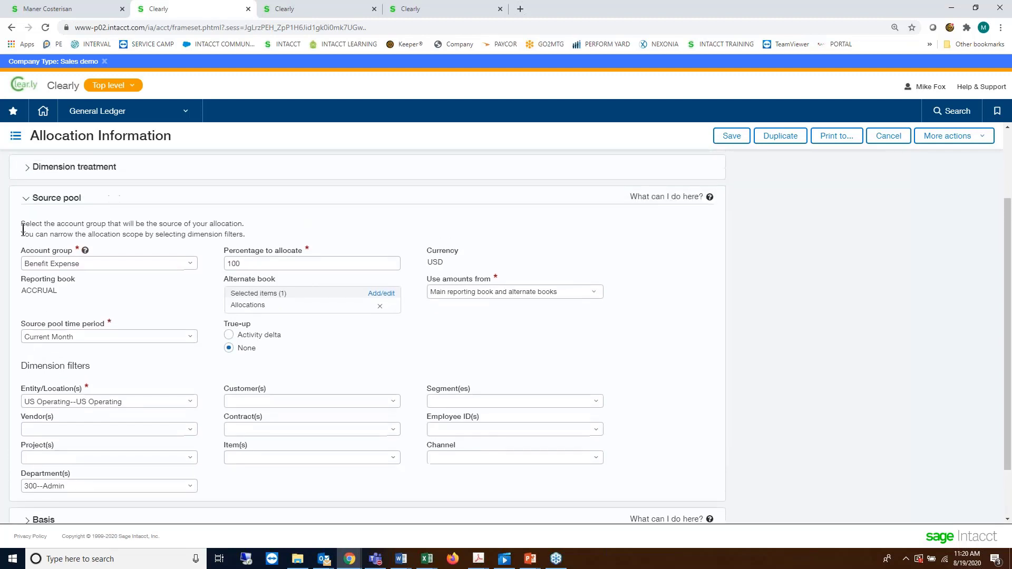
click(25, 200)
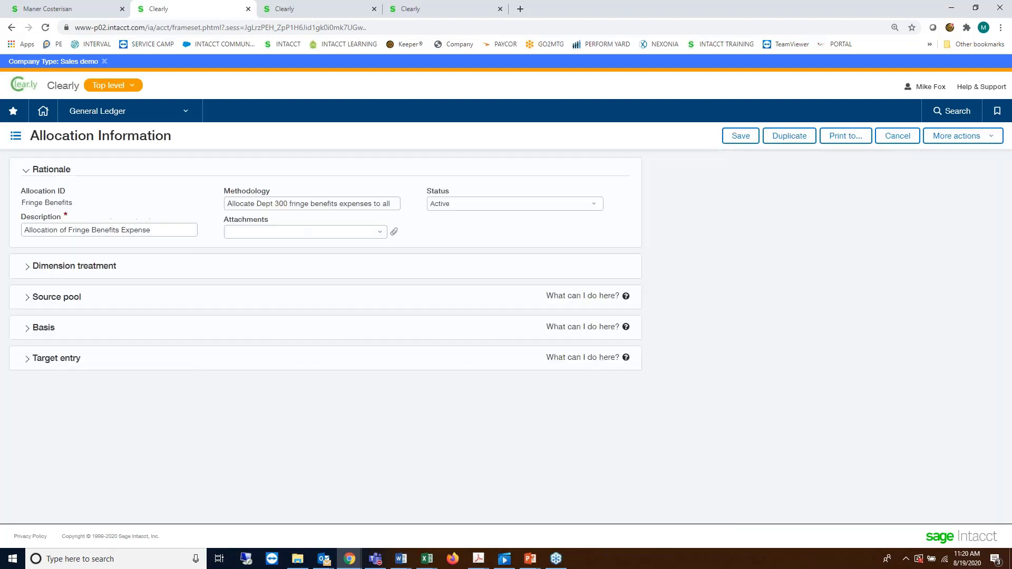
- Expand the Basis section, examine the available allocation methods and close the list without changing the selection
click(26, 331)
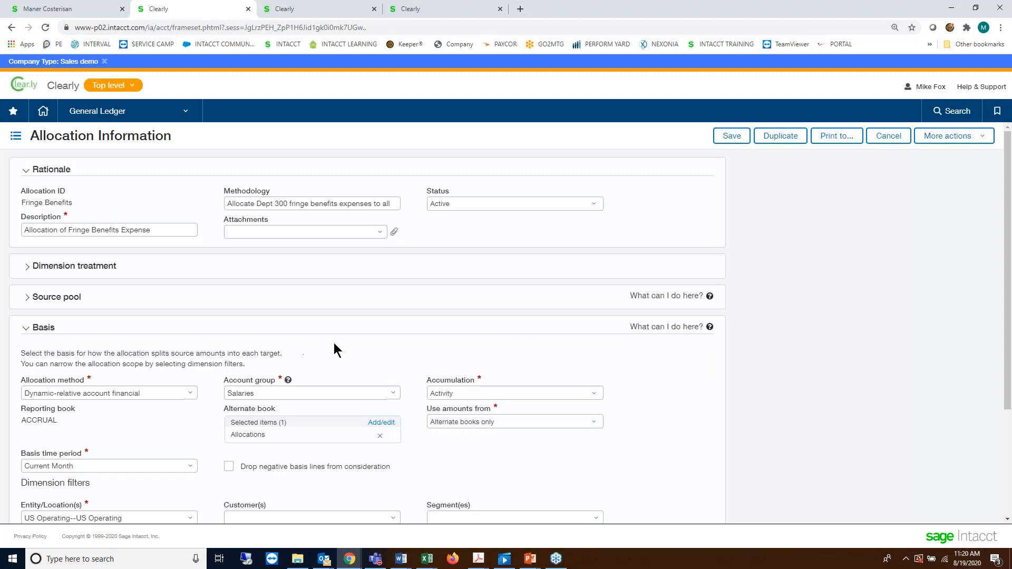
scroll(333, 346, down, 2)
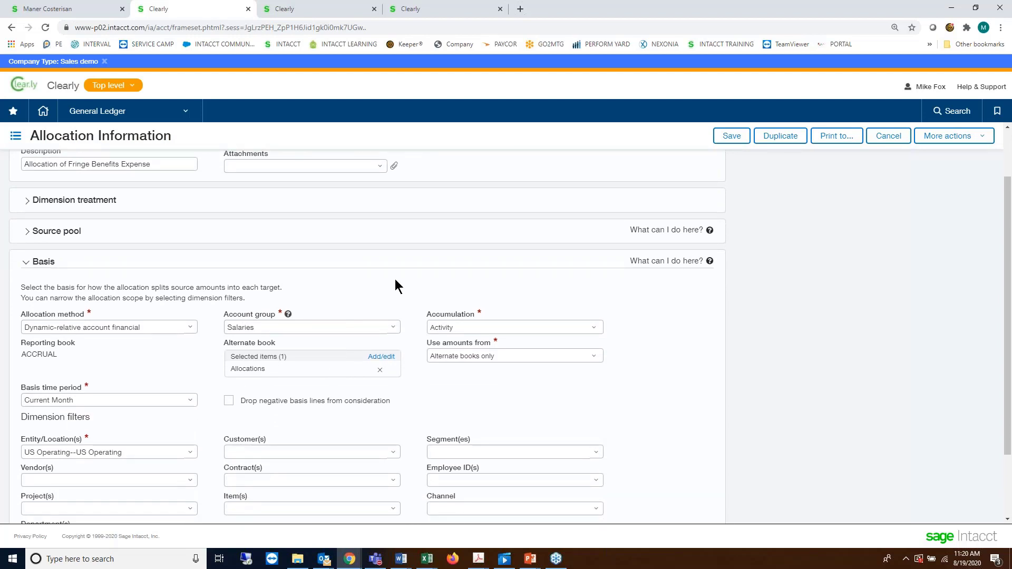
scroll(395, 279, down, 1)
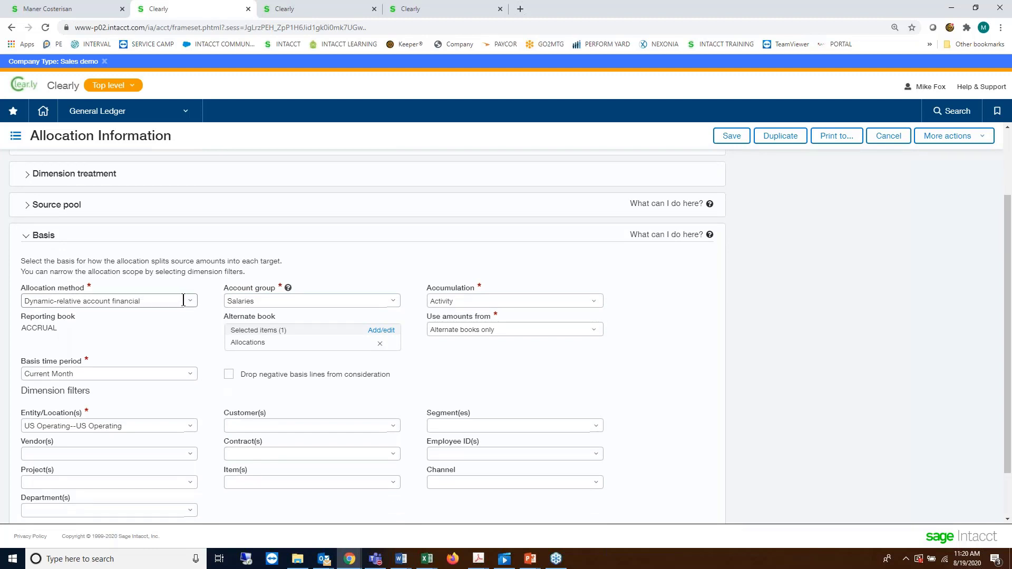
scroll(183, 300, up, 3)
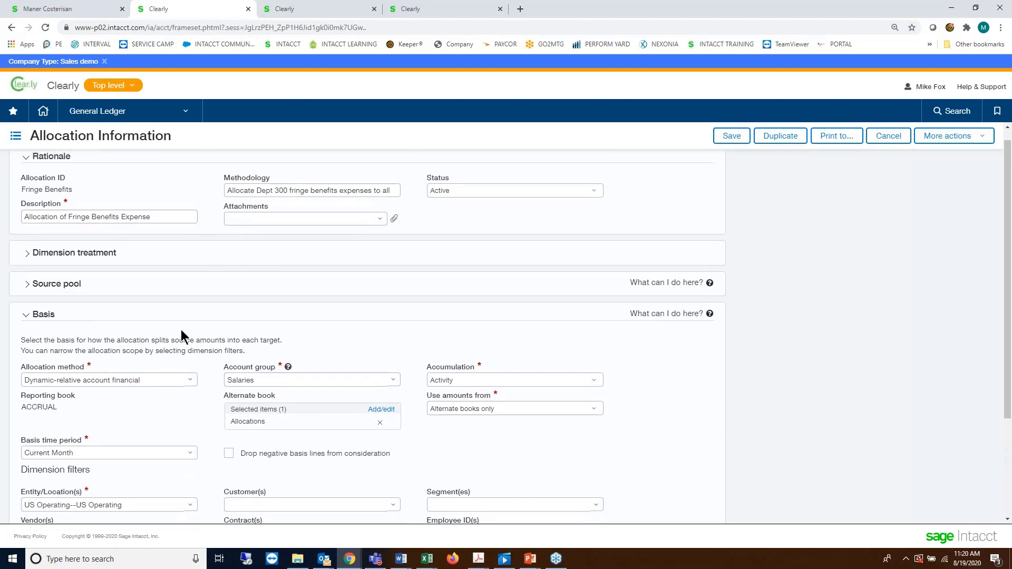
scroll(181, 330, down, 2)
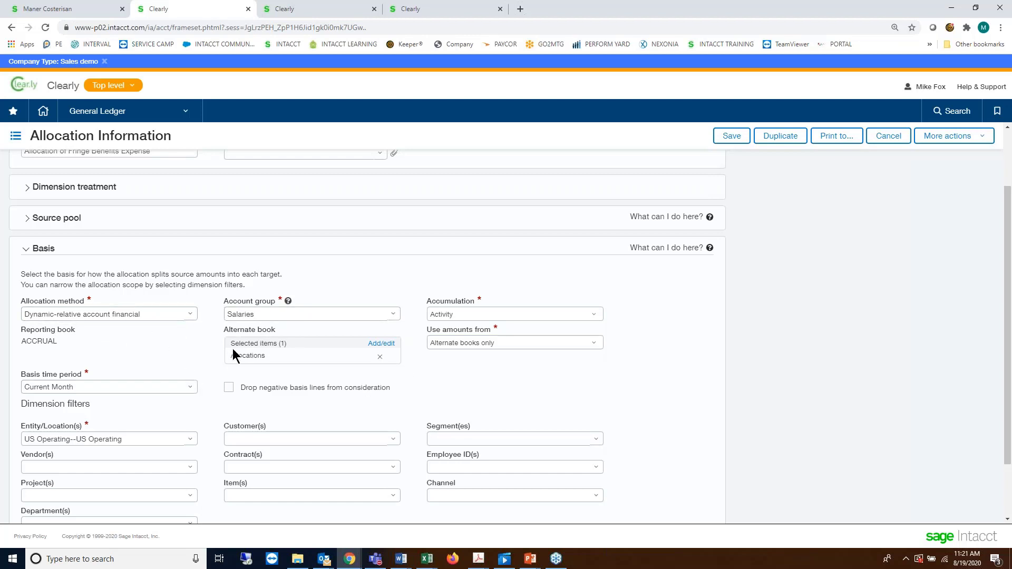
click(191, 316)
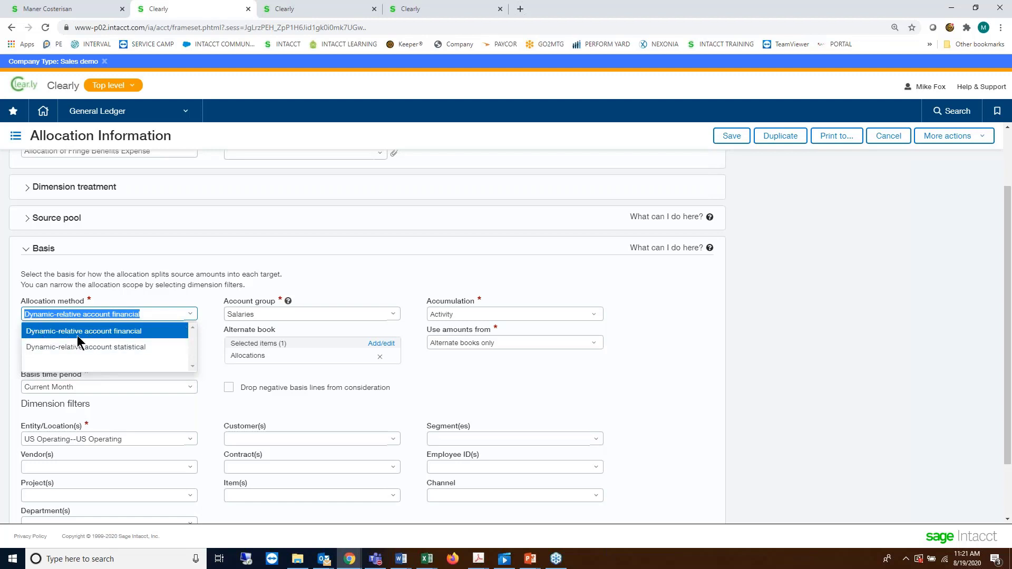
click(154, 317)
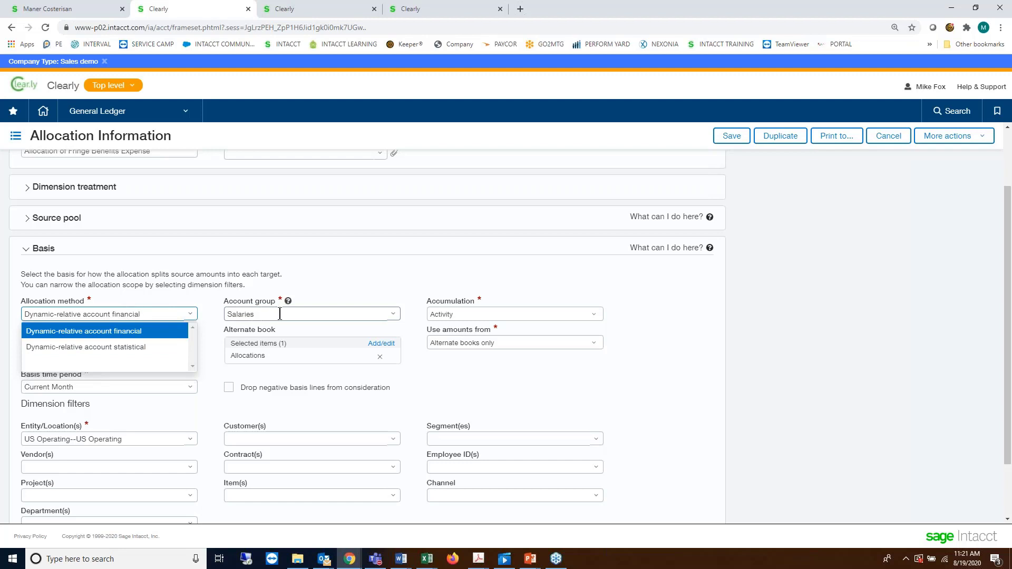
click(177, 297)
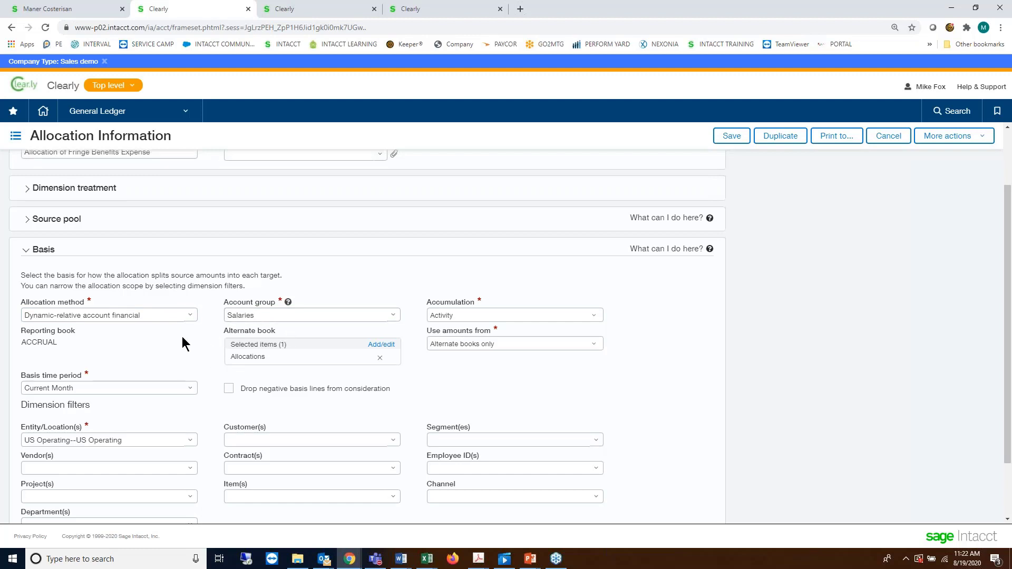
- Examine the Accumulation options of the basis and close the list without changing the selection
scroll(182, 336, up, 1)
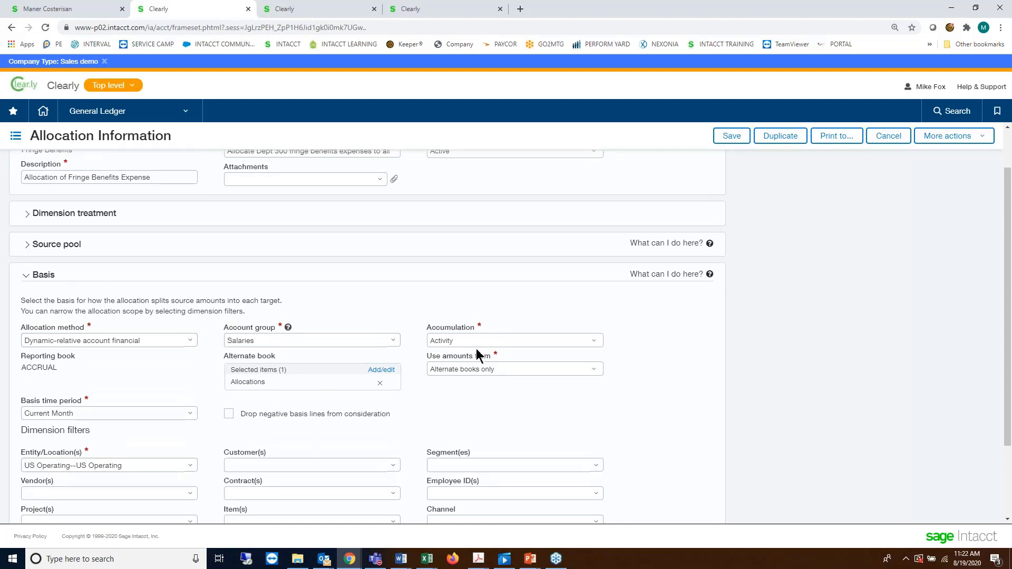
scroll(475, 351, down, 1)
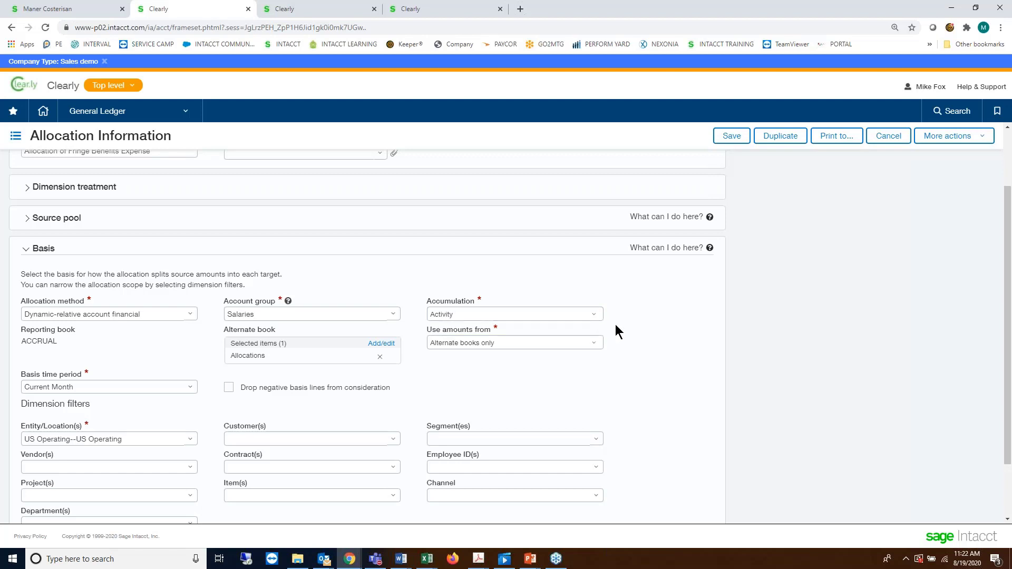
click(594, 315)
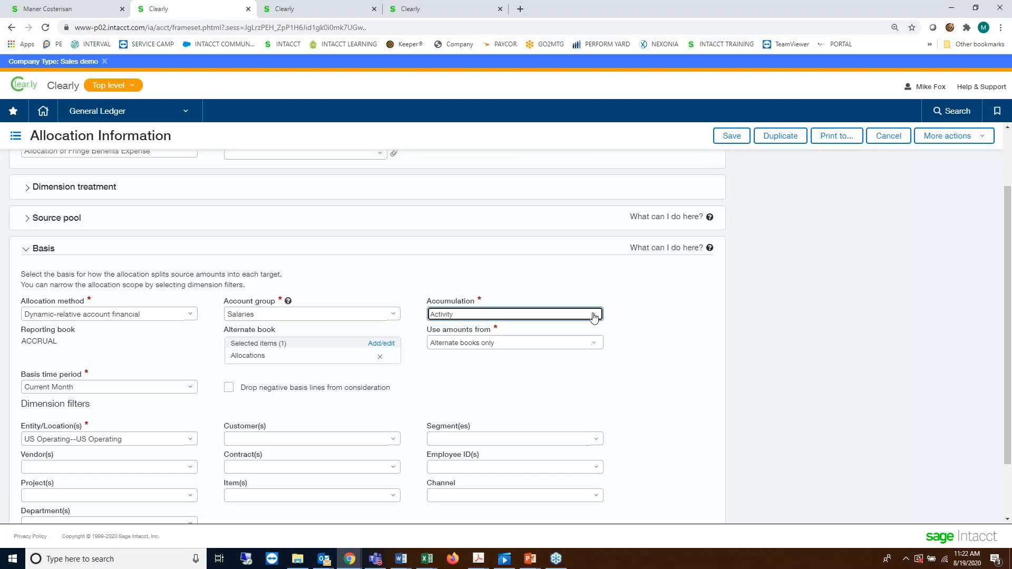
click(525, 318)
click(599, 312)
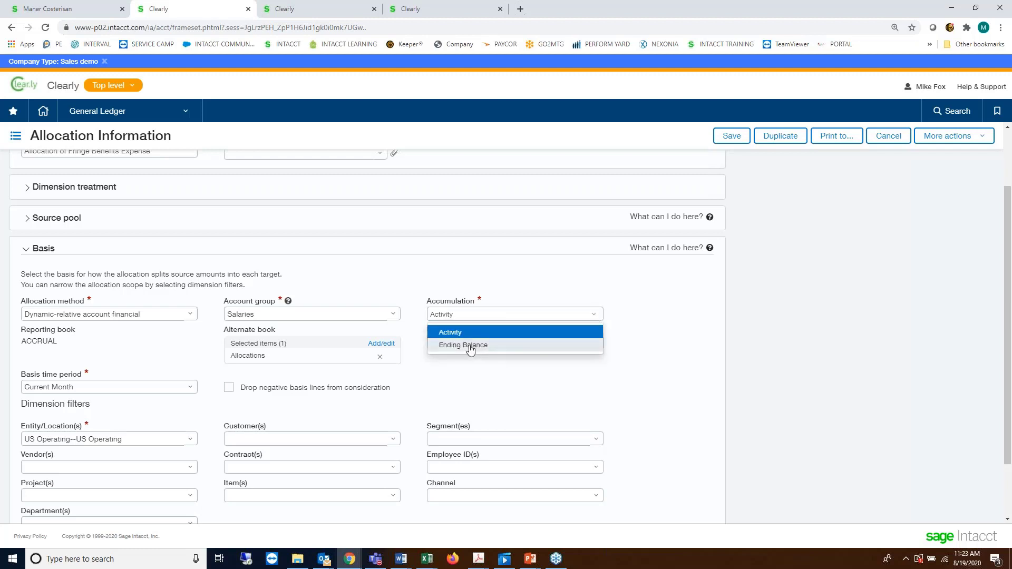
click(529, 301)
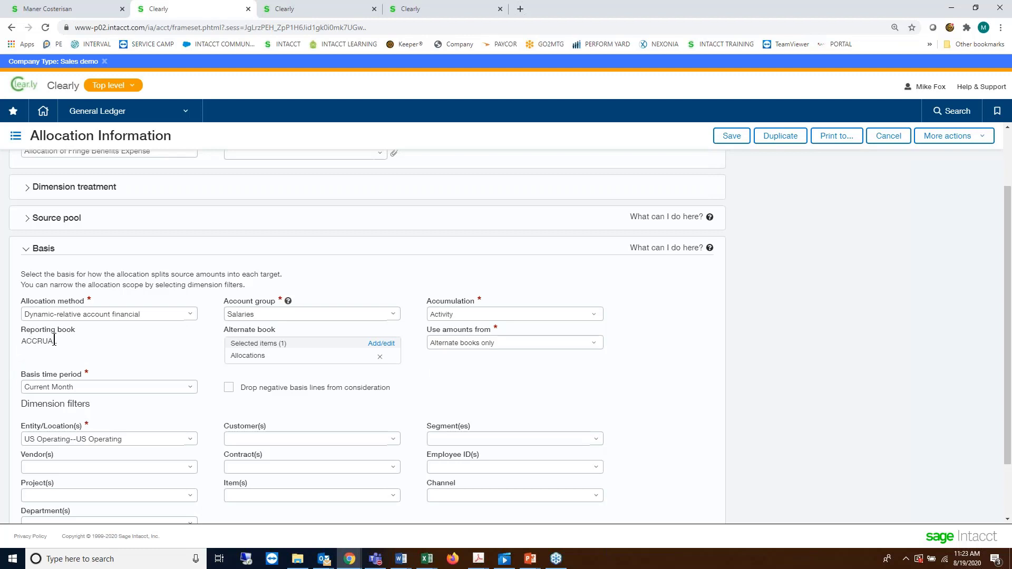
- Set the basis to use amounts from Main reporting book and alternate books
click(599, 343)
click(495, 359)
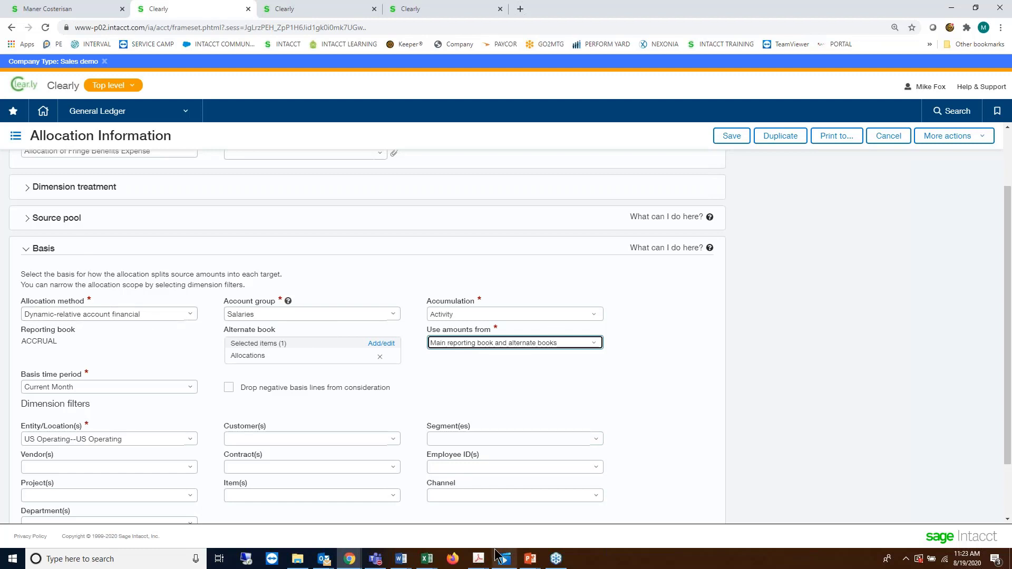
mouse_move(504, 559)
click(541, 380)
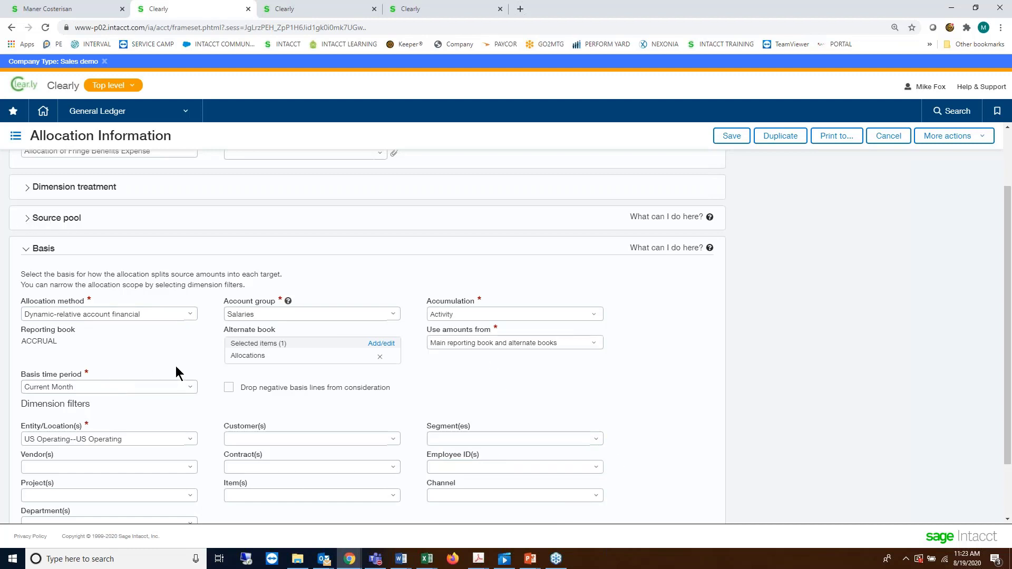
- Review the basis time period, the option to drop negative basis lines and the dimension filters, and collapse the Basis section
scroll(208, 434, down, 1)
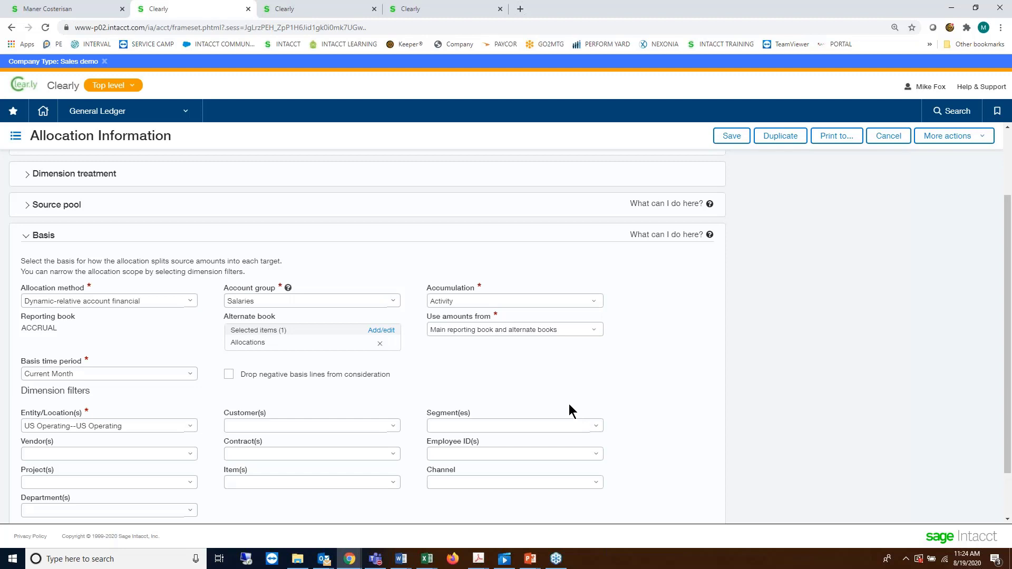
click(228, 375)
scroll(221, 393, down, 1)
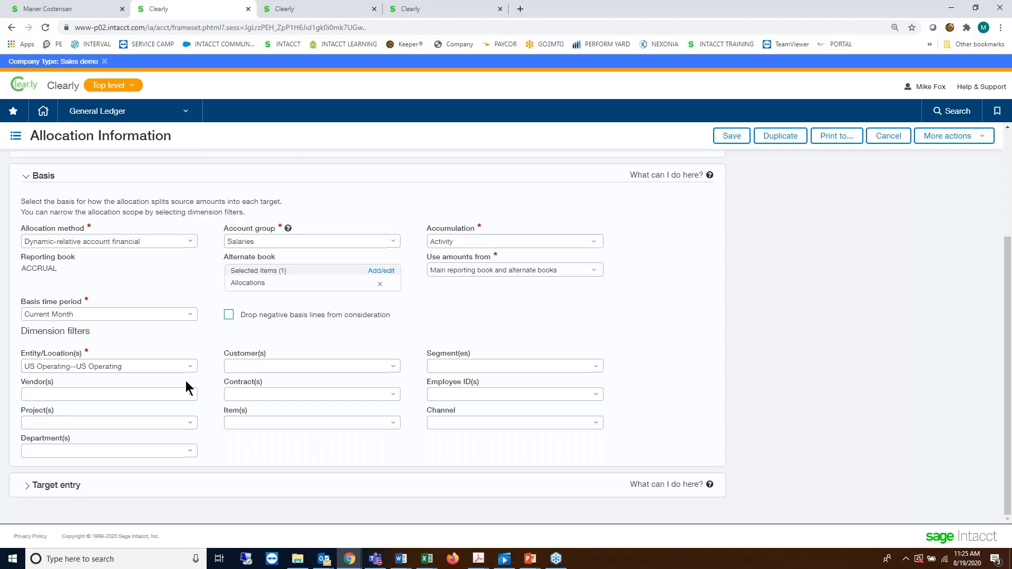
click(24, 179)
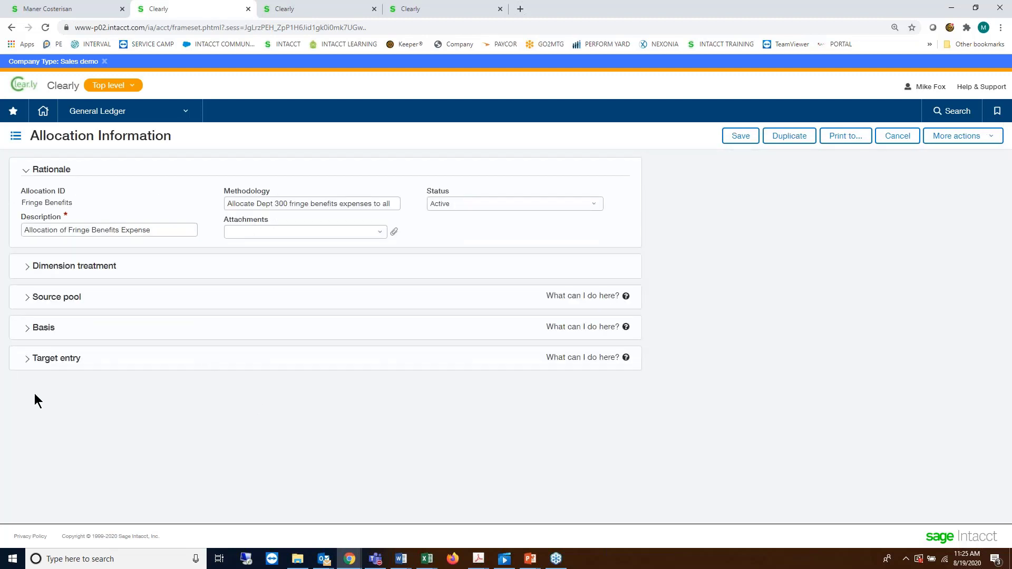
- Expand the Target entry section to review its journal, account and dimension overrides, and briefly recheck the Dimension treatment section
click(25, 364)
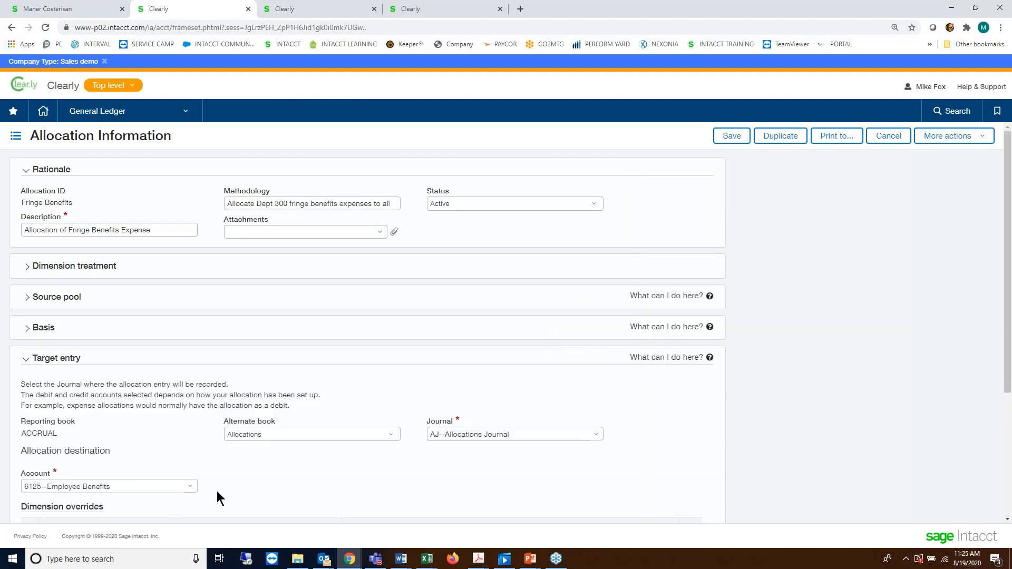
scroll(217, 491, down, 3)
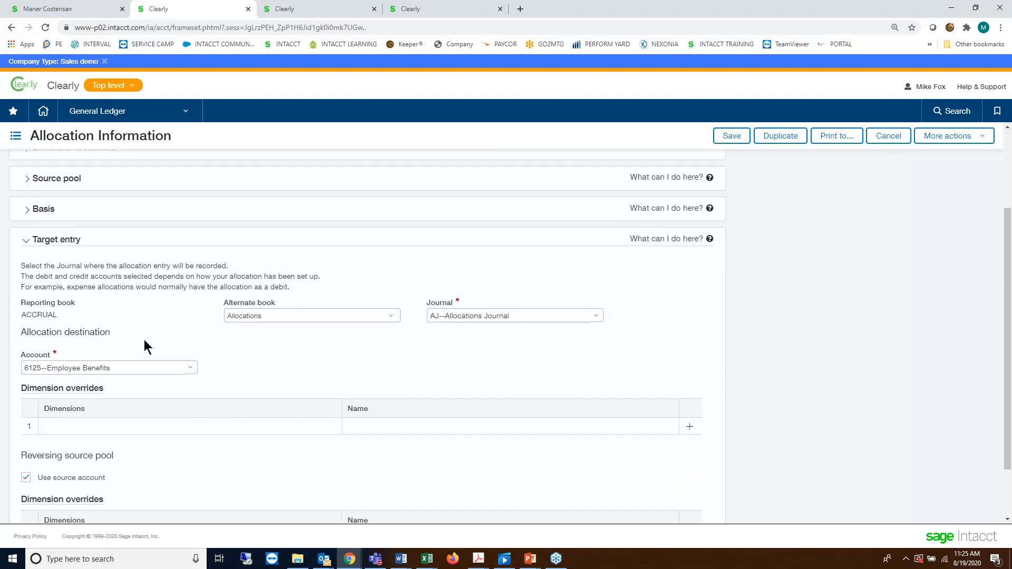
scroll(146, 347, down, 1)
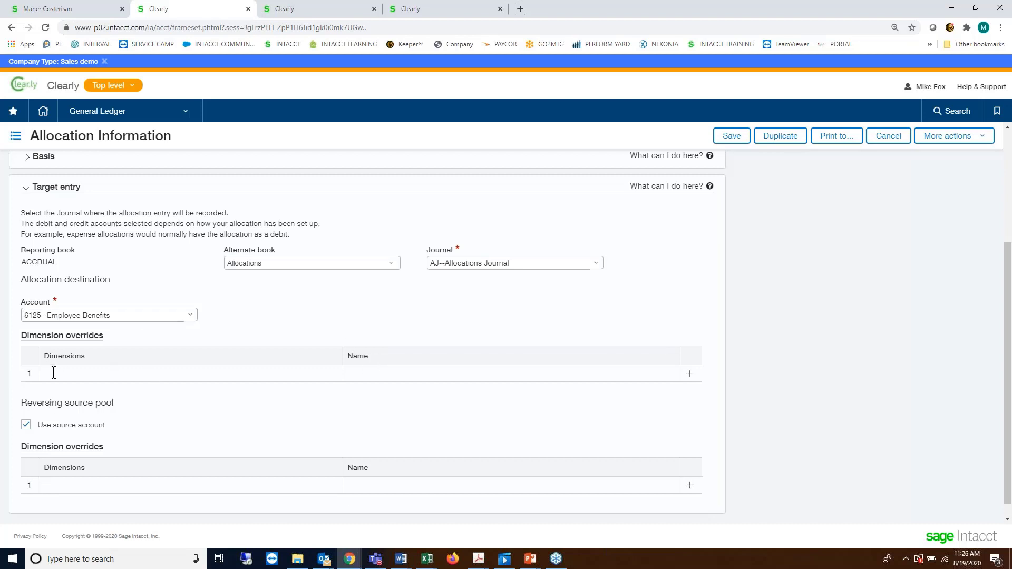
scroll(358, 444, up, 3)
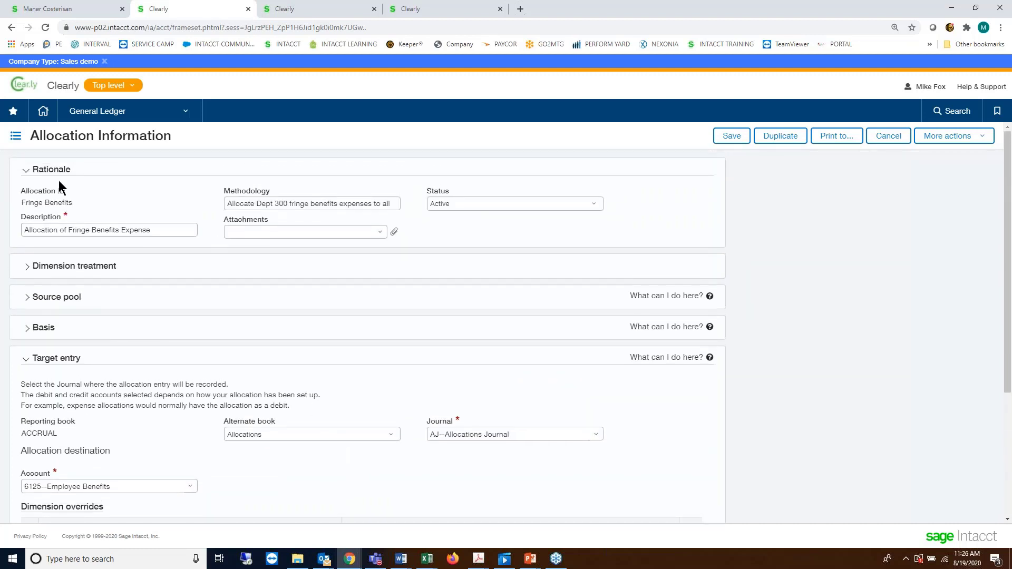
click(26, 267)
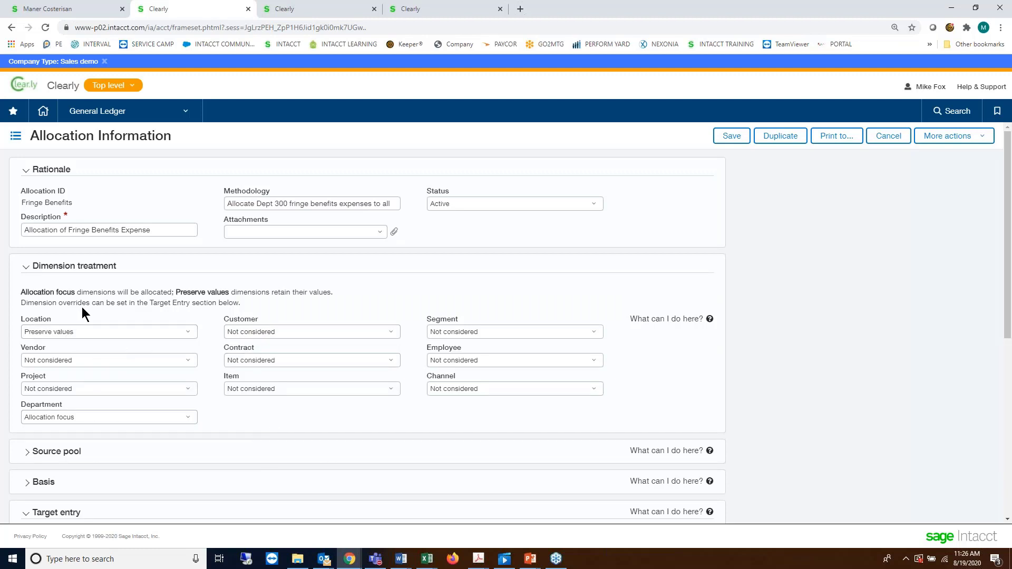
click(25, 267)
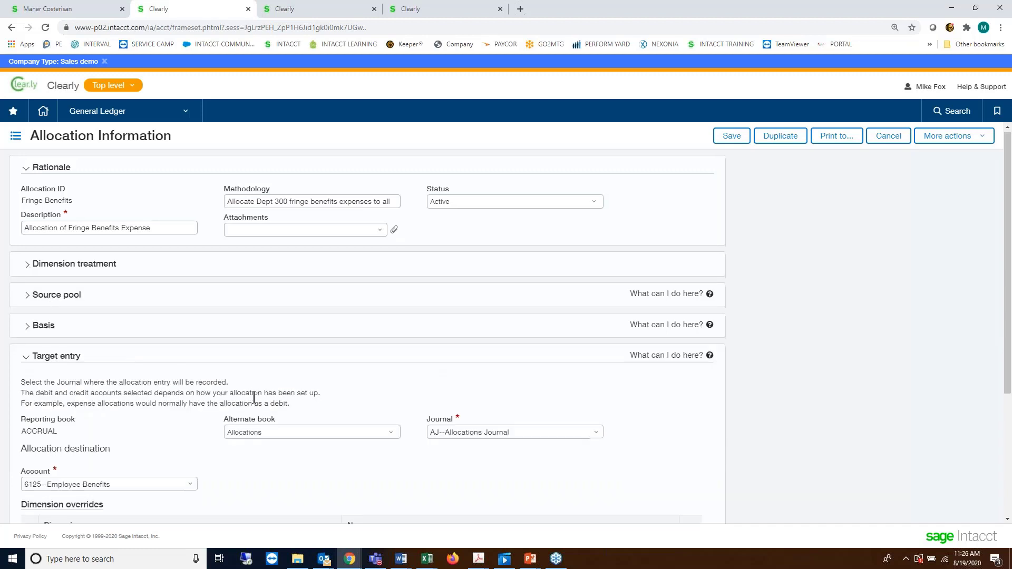
- Add a Project dimension override to the allocation destination and examine the available project names without choosing one
scroll(254, 398, down, 2)
click(144, 426)
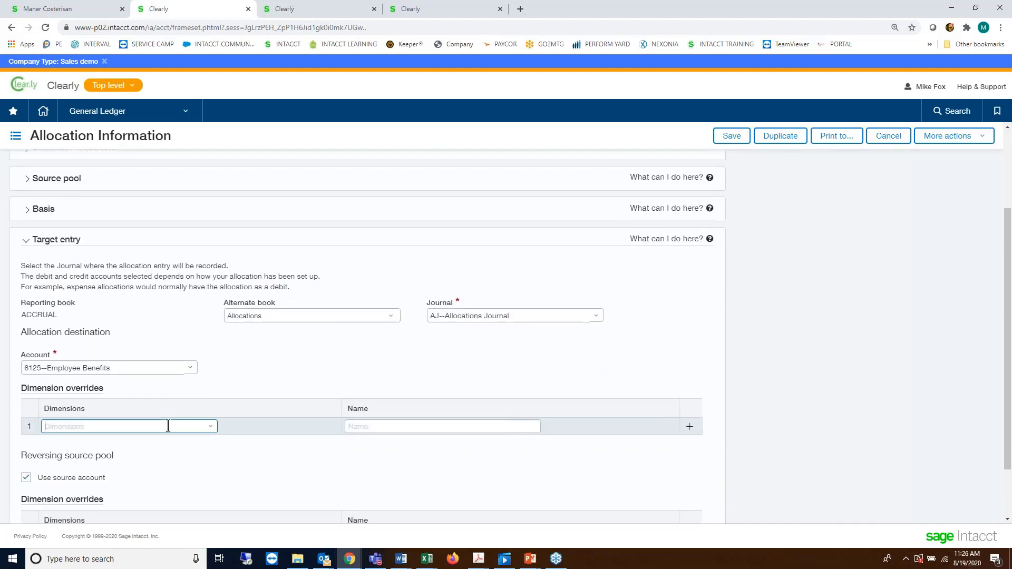
click(210, 426)
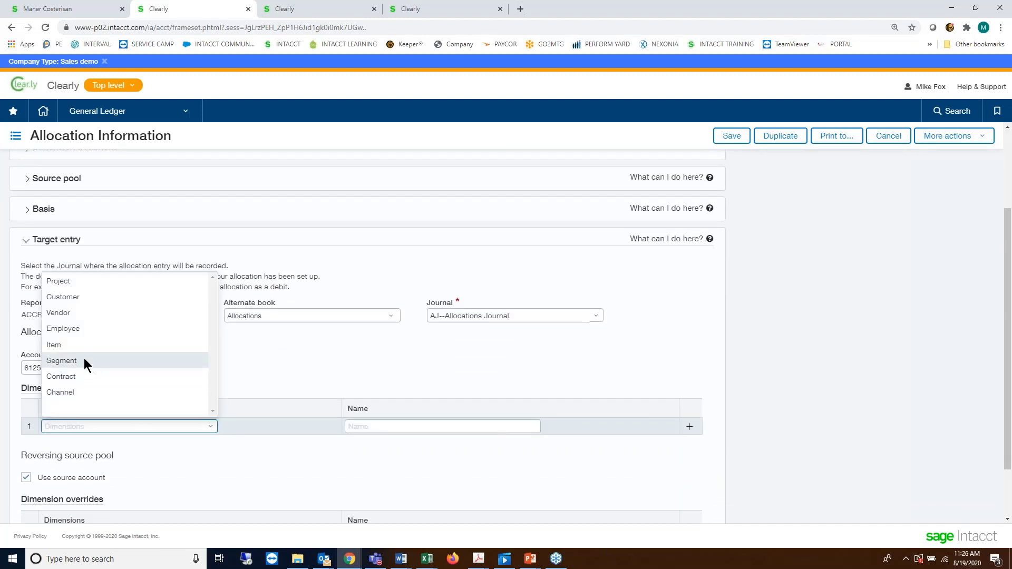
click(62, 282)
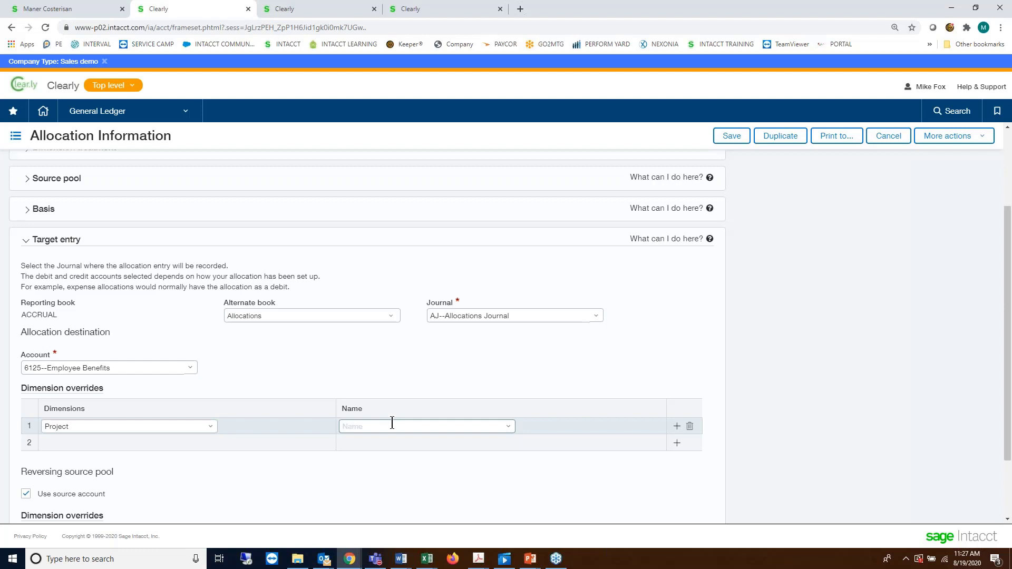
click(500, 425)
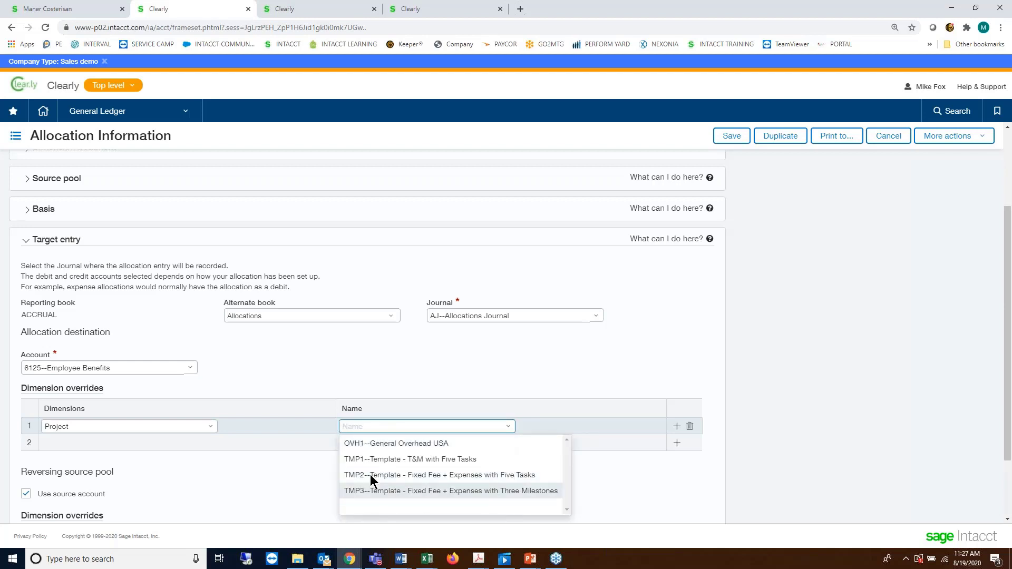
click(452, 405)
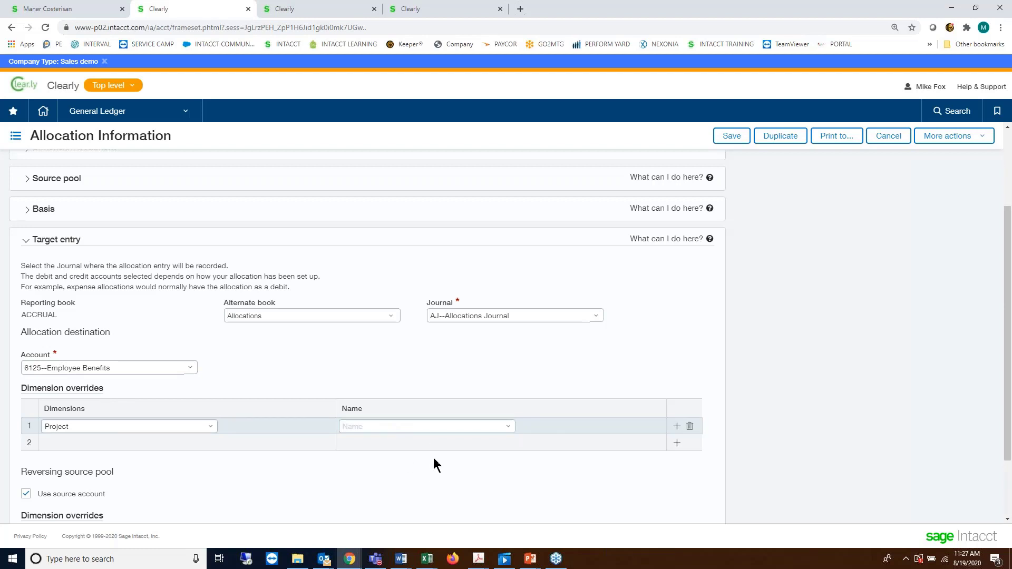
click(413, 427)
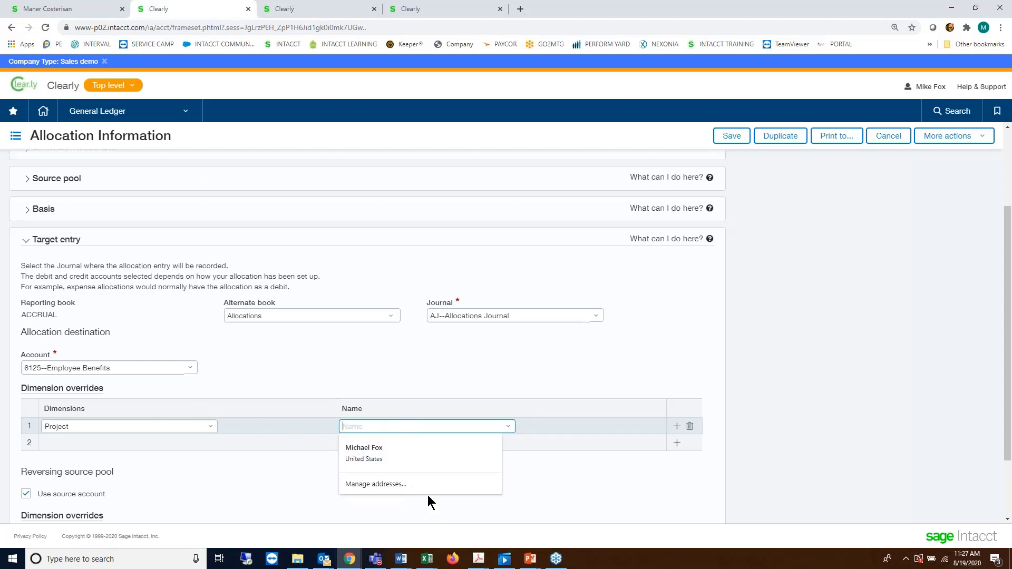
click(510, 379)
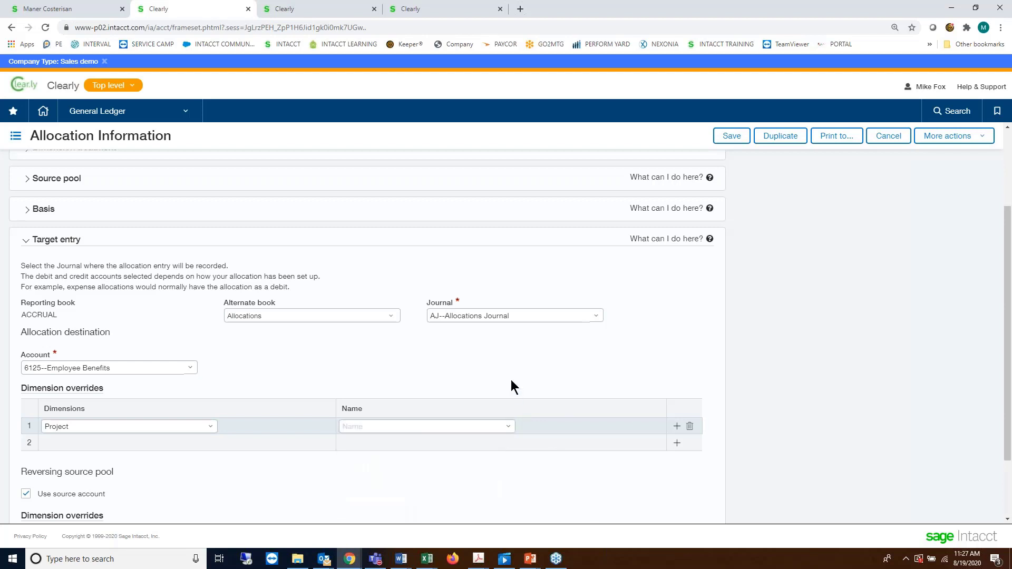
- Clear the Project dimension override from the allocation destination and leave the Fringe Benefits definition without saving
click(212, 428)
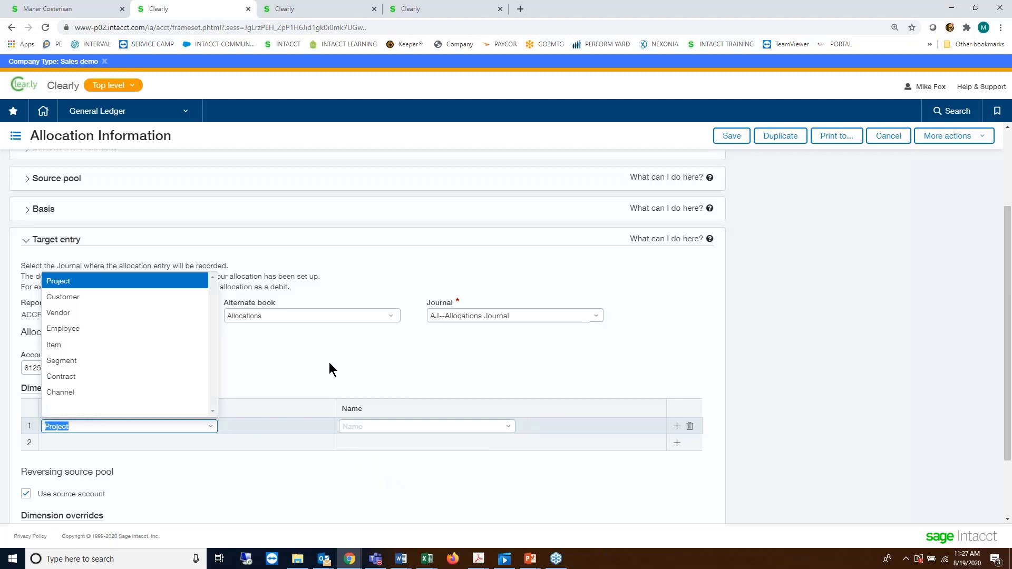
key(BackSpace)
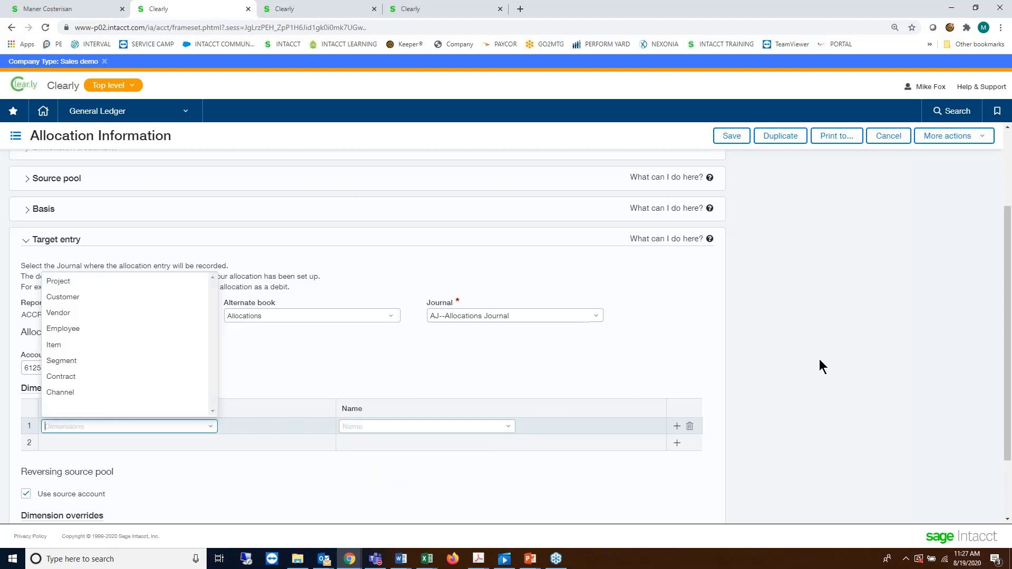
click(742, 457)
scroll(740, 457, down, 1)
scroll(739, 458, down, 1)
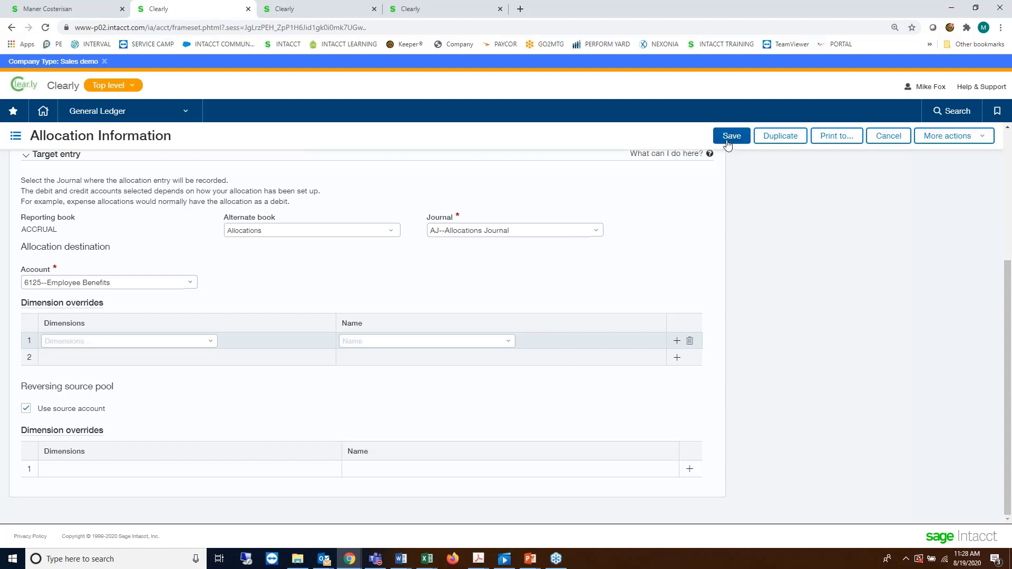
click(881, 136)
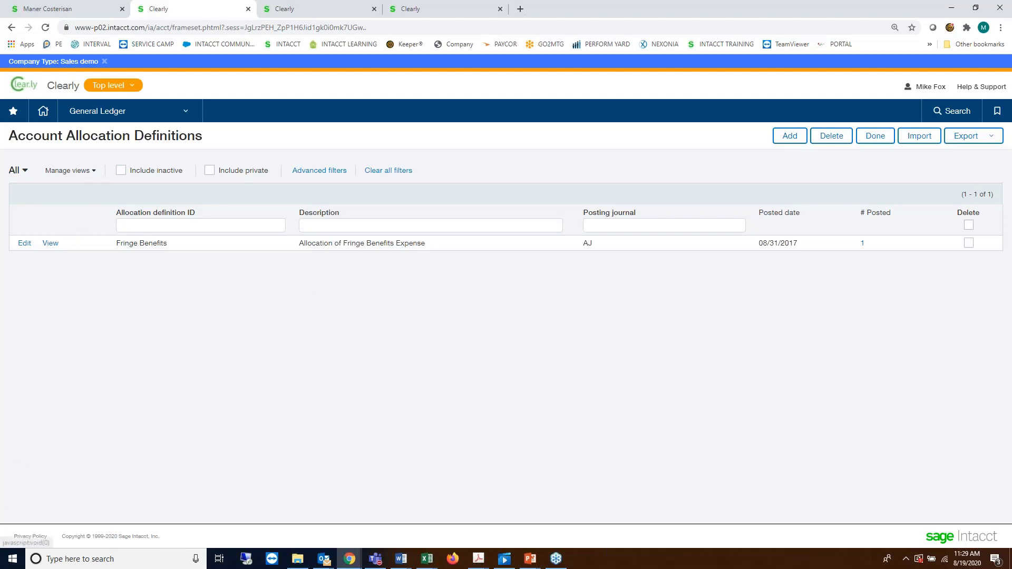
click(97, 117)
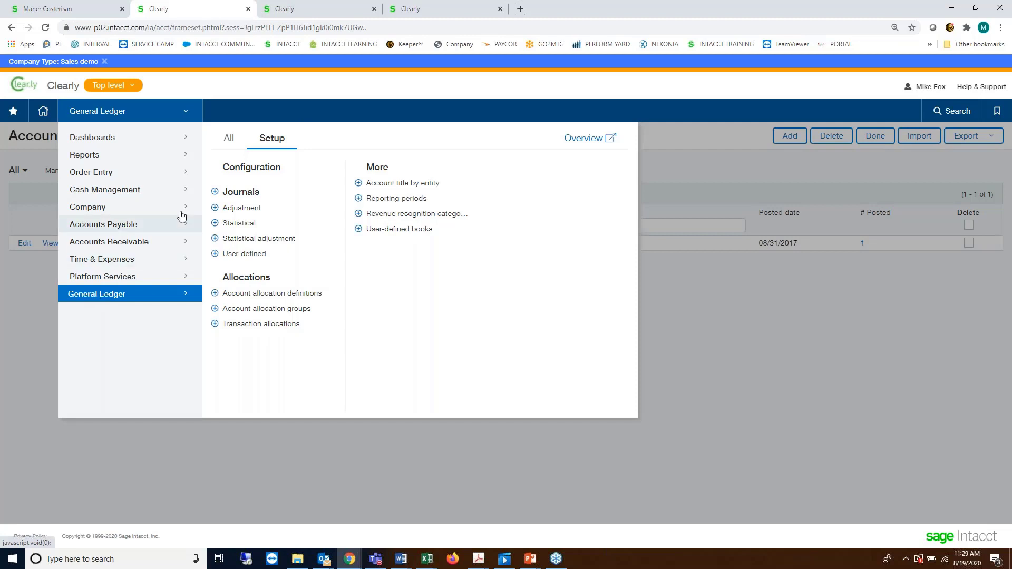
click(229, 139)
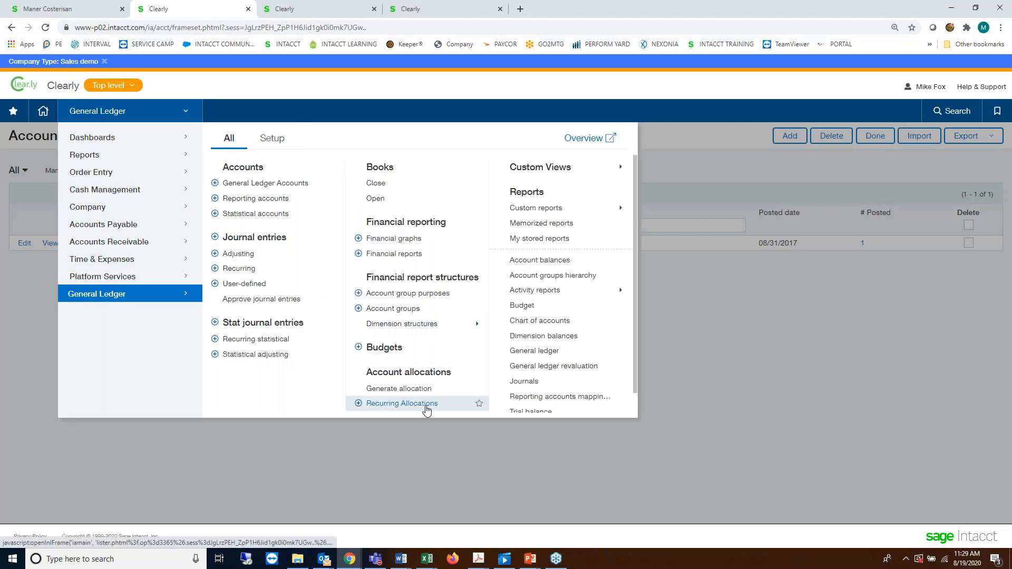
scroll(424, 406, down, 1)
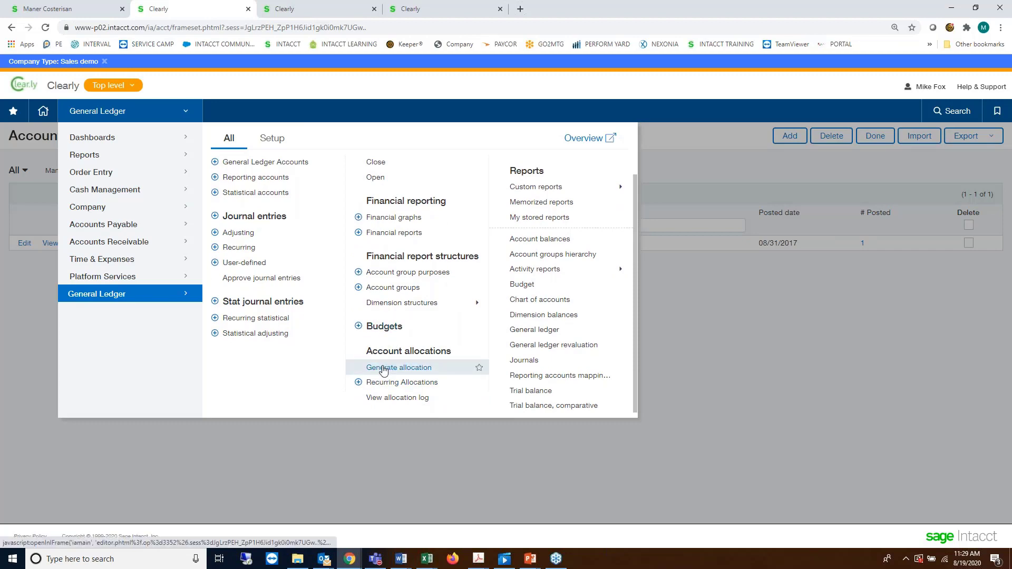
click(375, 368)
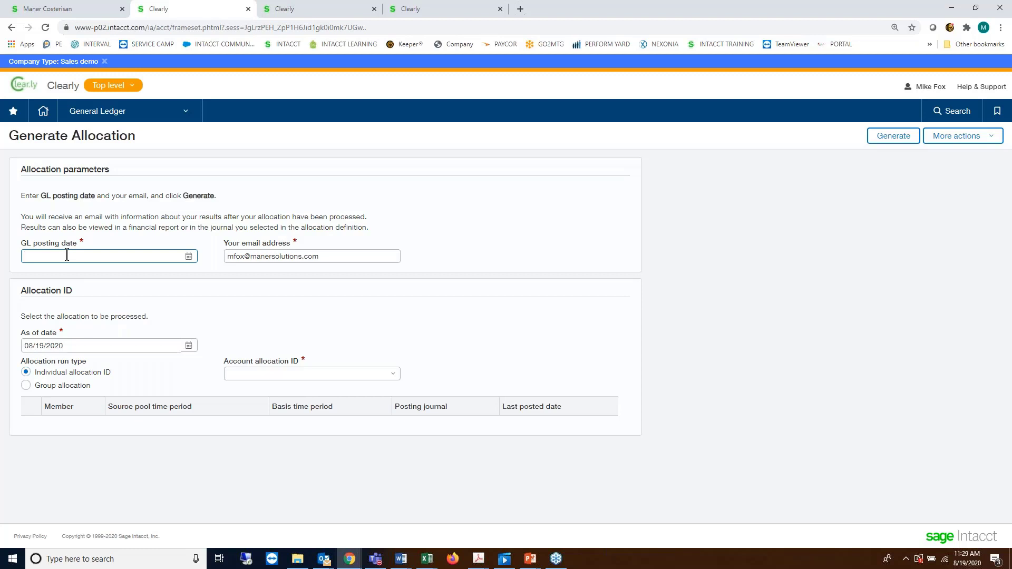
- Check the as-of date and the group run type, then choose the individual run type with Fringe Benefits as the account allocation
click(71, 344)
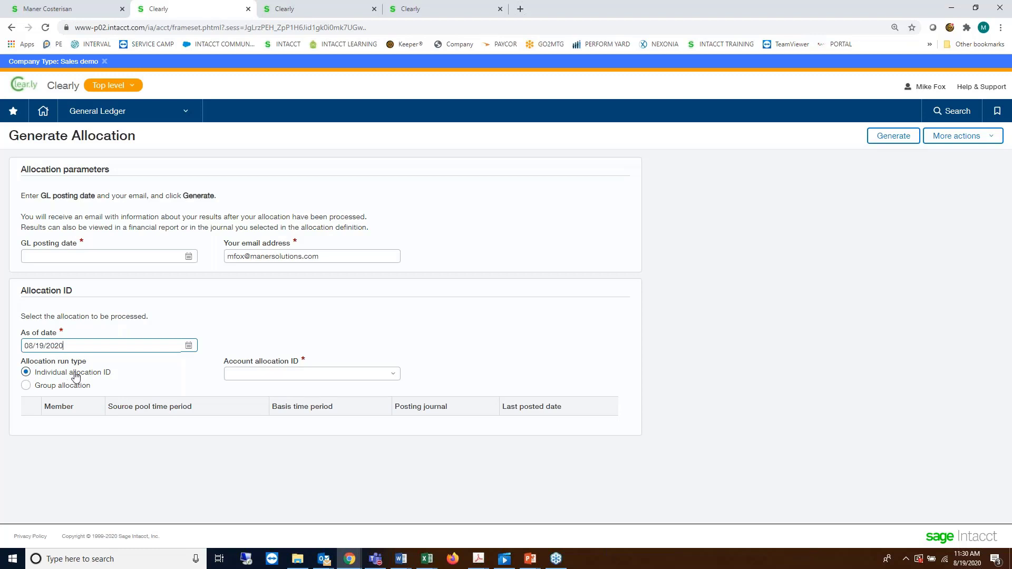
click(26, 385)
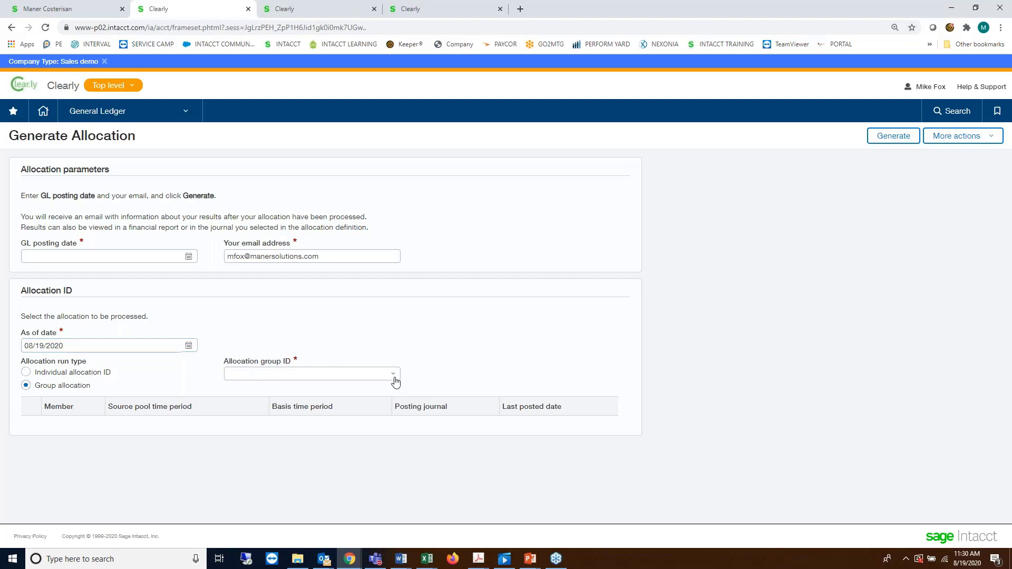
click(394, 378)
click(25, 372)
click(397, 377)
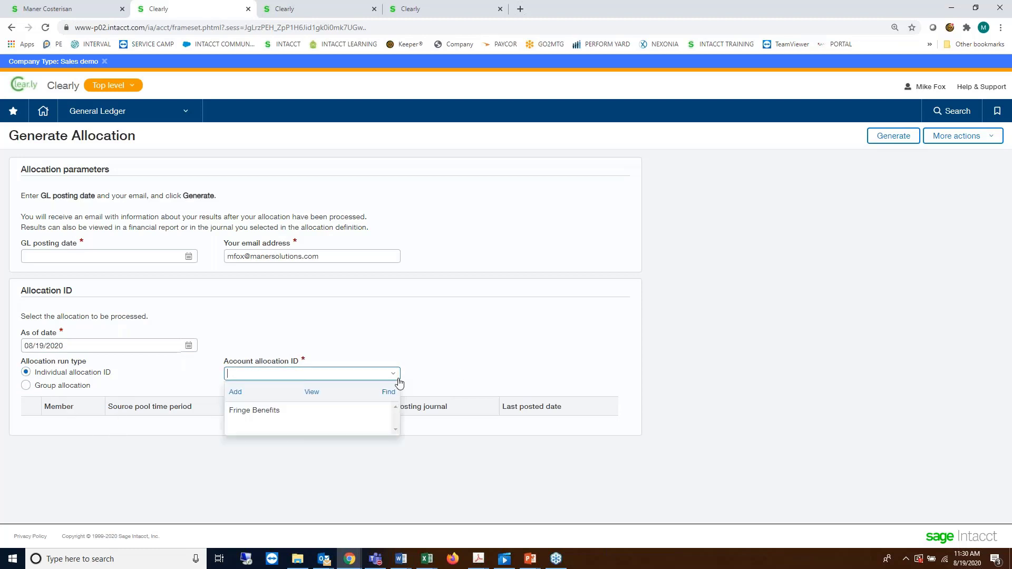
click(265, 413)
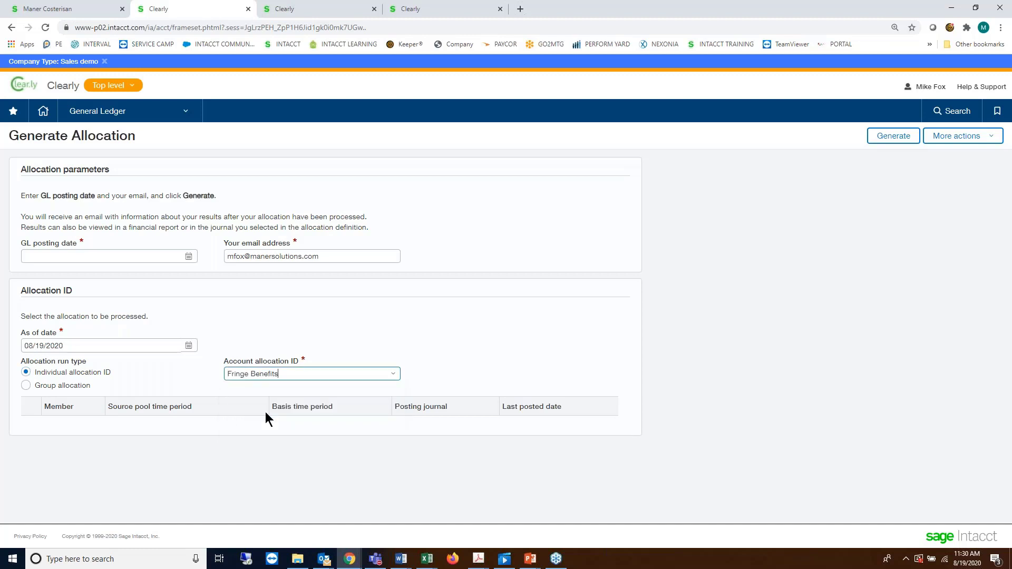
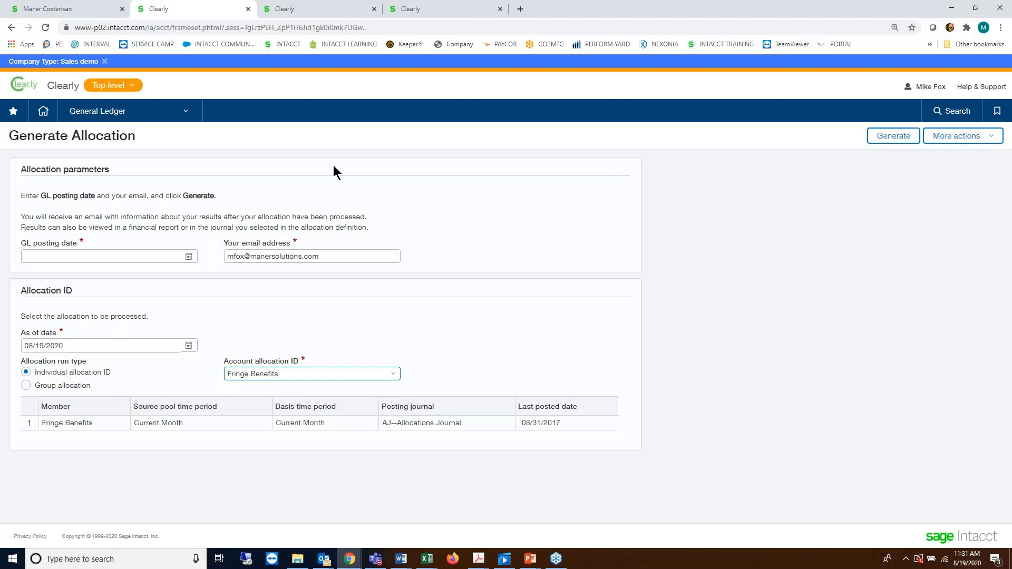
- Leave the Generate Allocation page without running it and open the General Ledger's allocation log
click(104, 121)
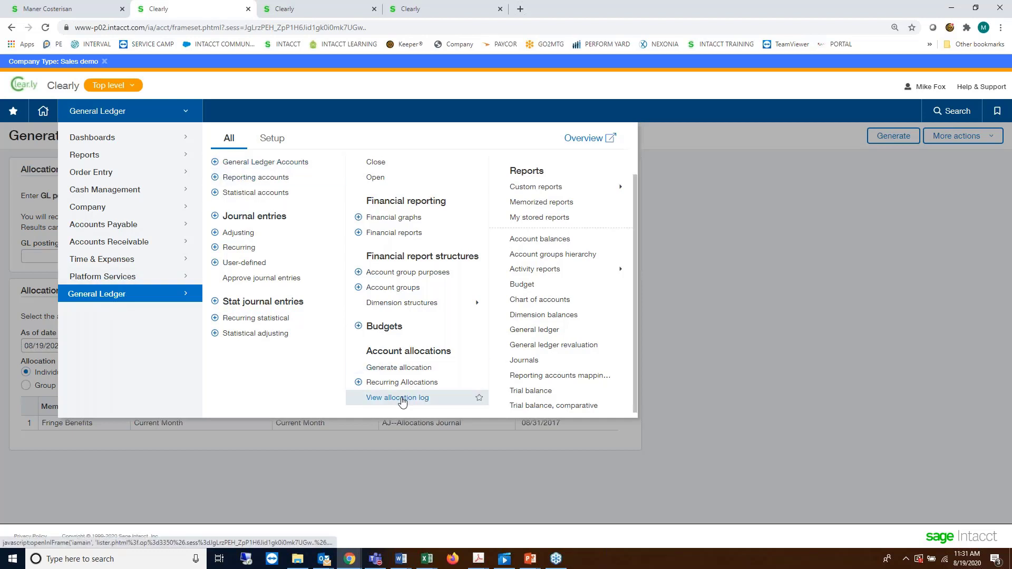
click(402, 398)
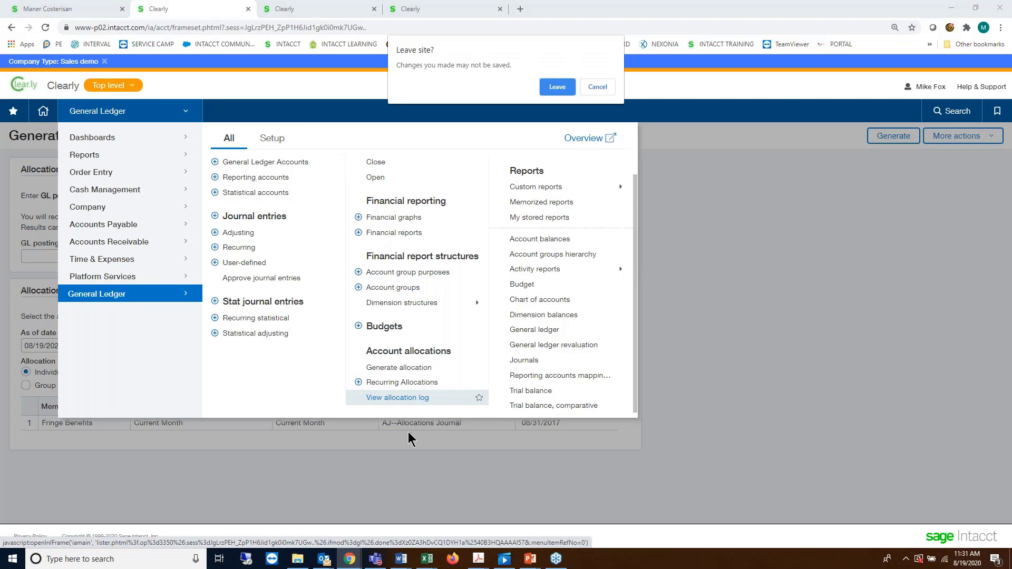
click(555, 86)
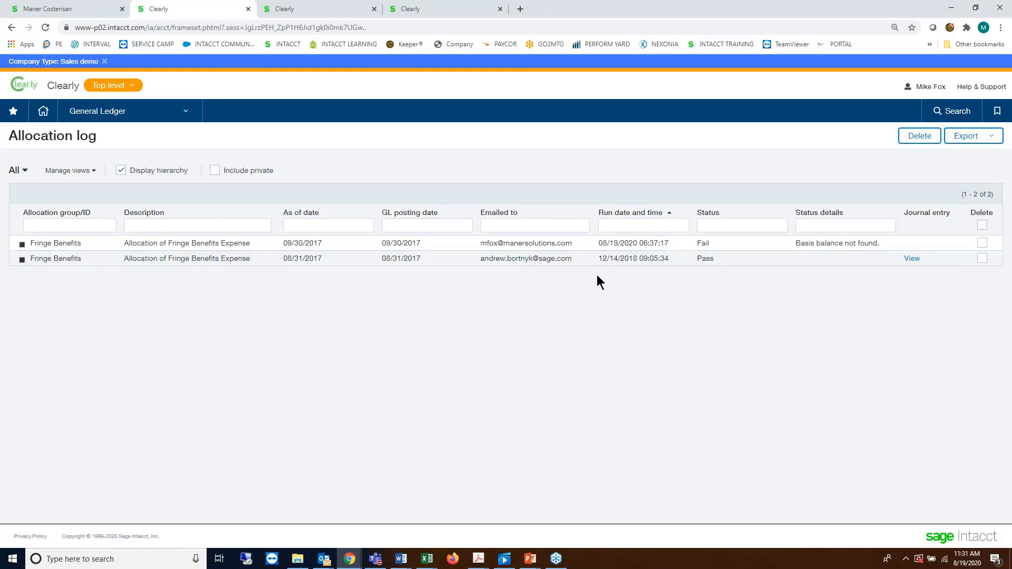
- Review the journal entry lines posted by the passed 08/31/2017 Fringe Benefits run, then return to the allocation log
click(912, 258)
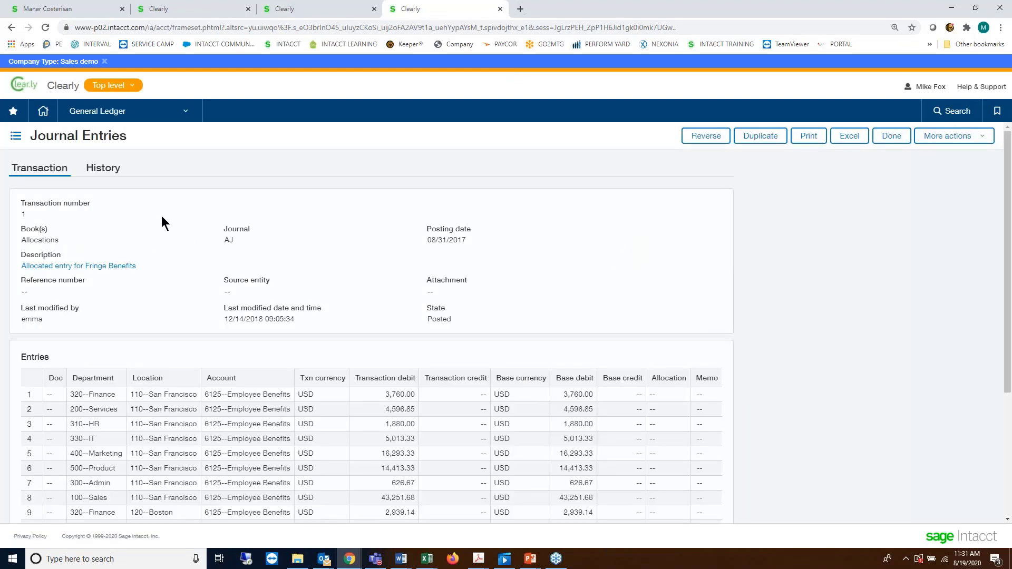
scroll(162, 217, down, 3)
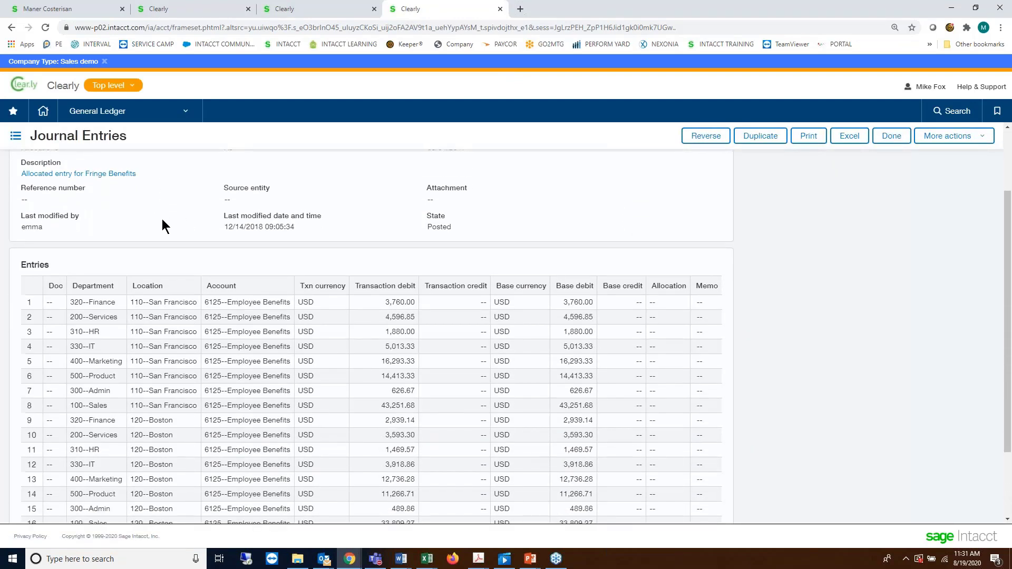
scroll(162, 221, down, 1)
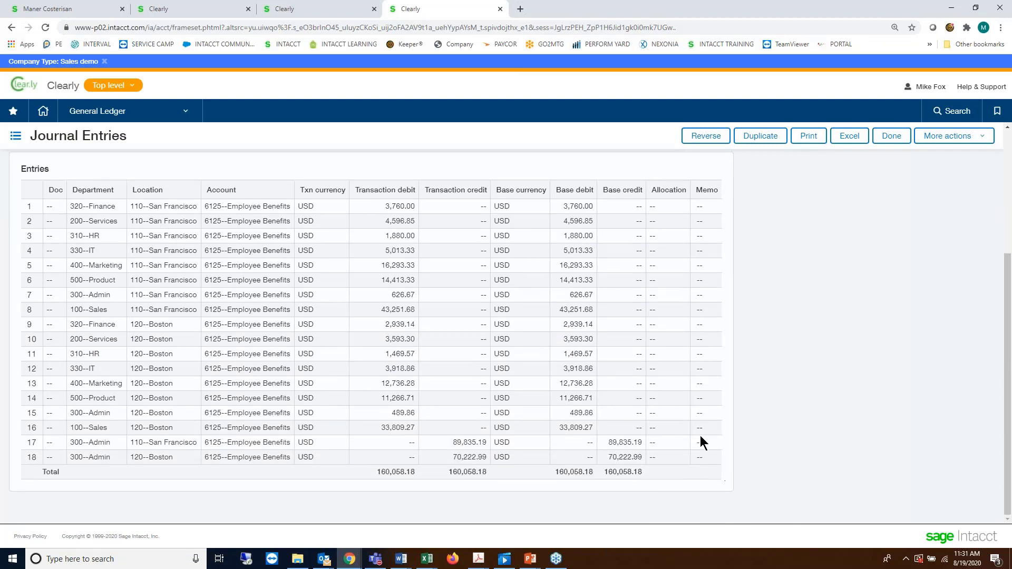
scroll(695, 453, up, 1)
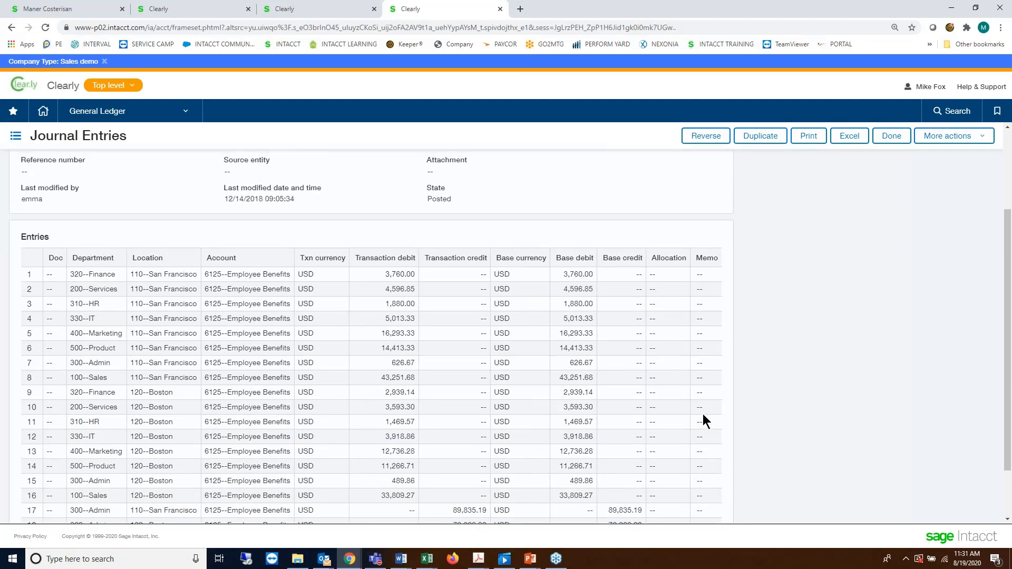
scroll(702, 413, up, 2)
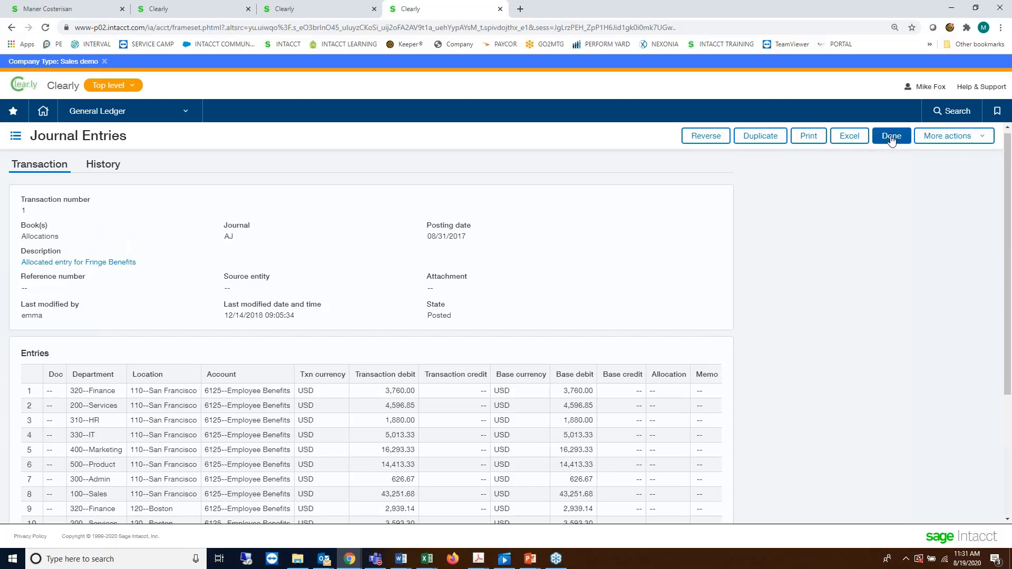
click(891, 137)
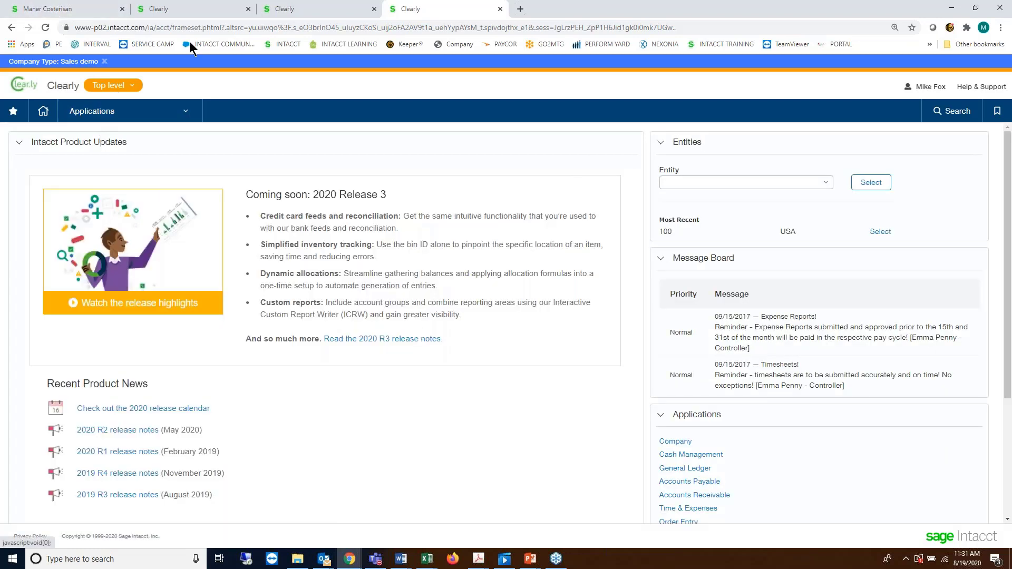
click(215, 15)
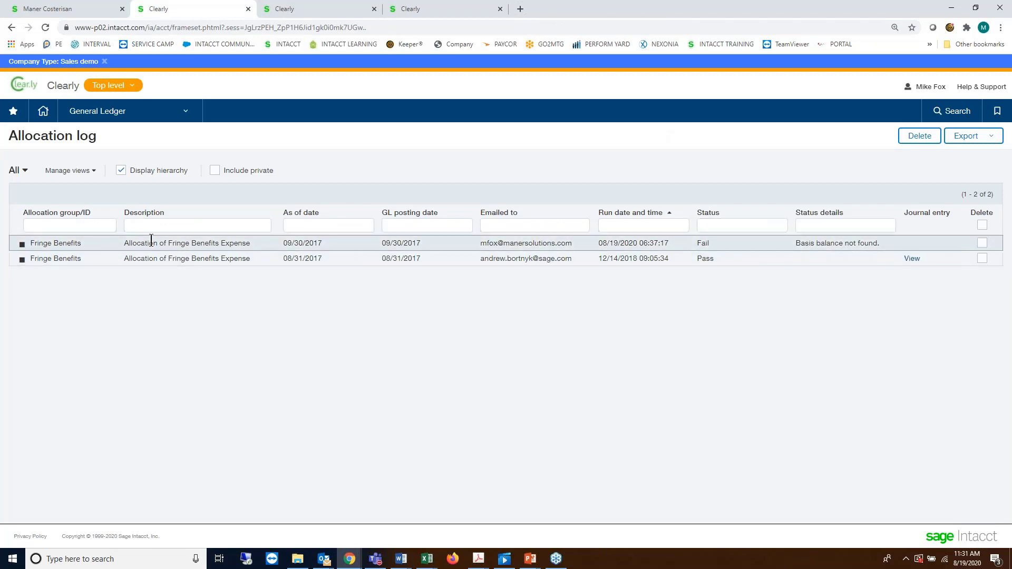
- Permanently delete the failed 09/30/2017 Fringe Benefits run from the allocation log
click(47, 227)
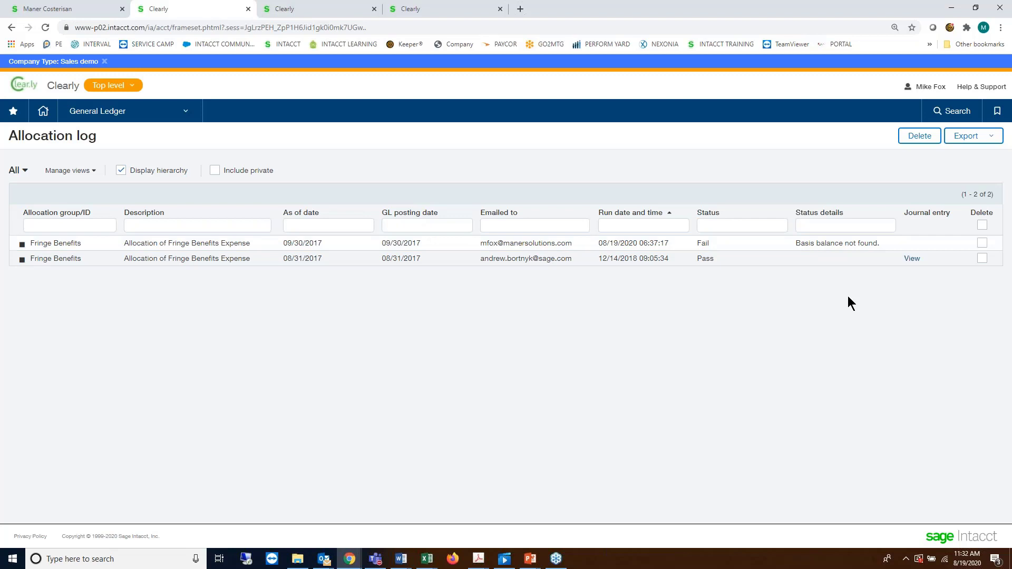
click(982, 242)
click(925, 138)
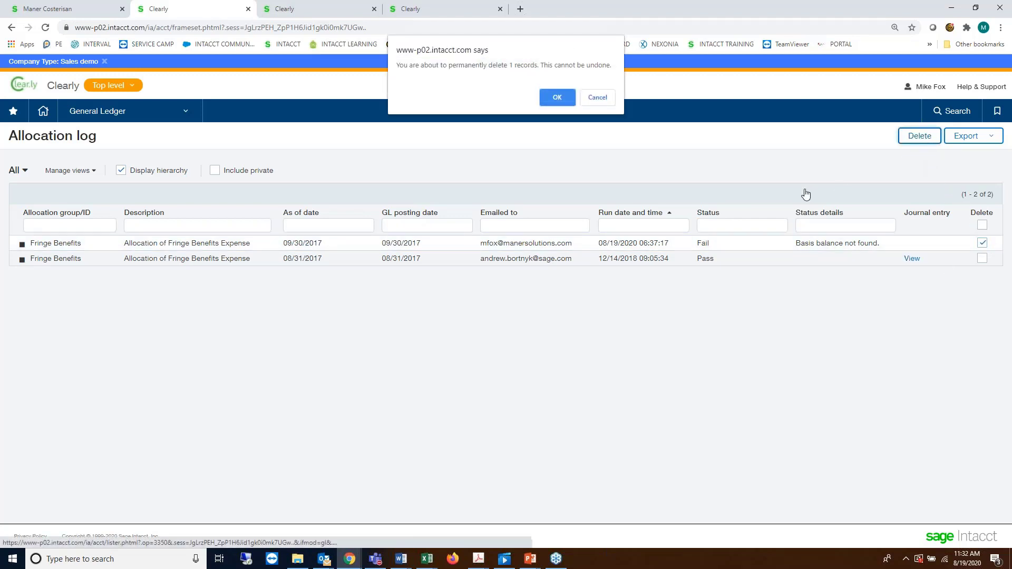
click(556, 100)
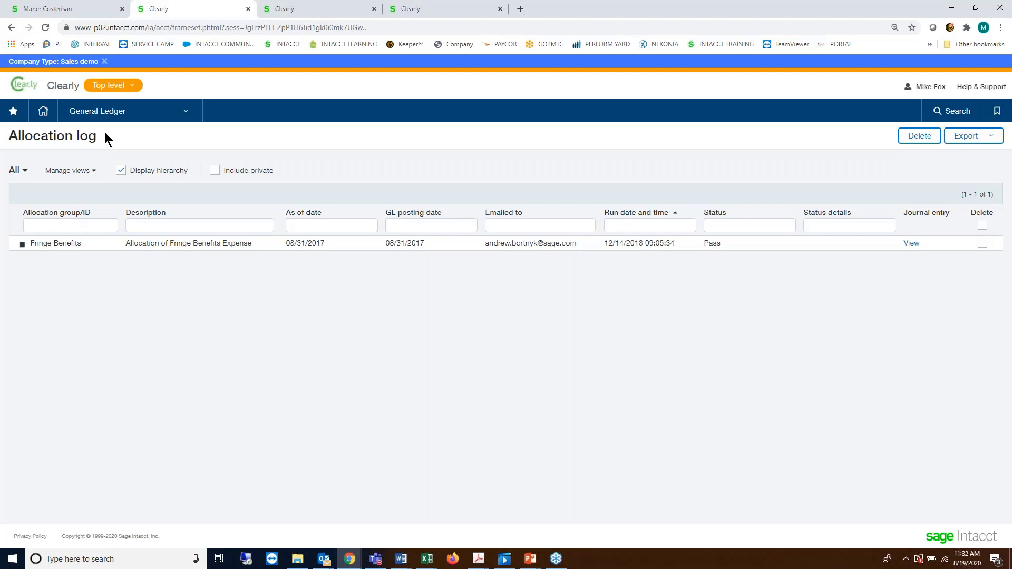
- Open the recurring allocations in General Ledger and start a new recurring allocation plan
click(108, 114)
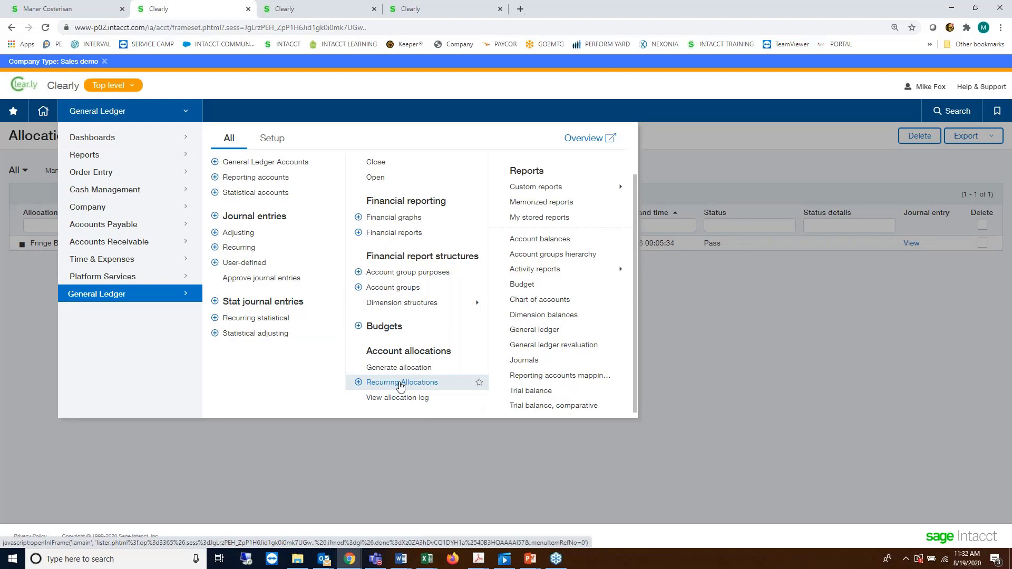
click(400, 383)
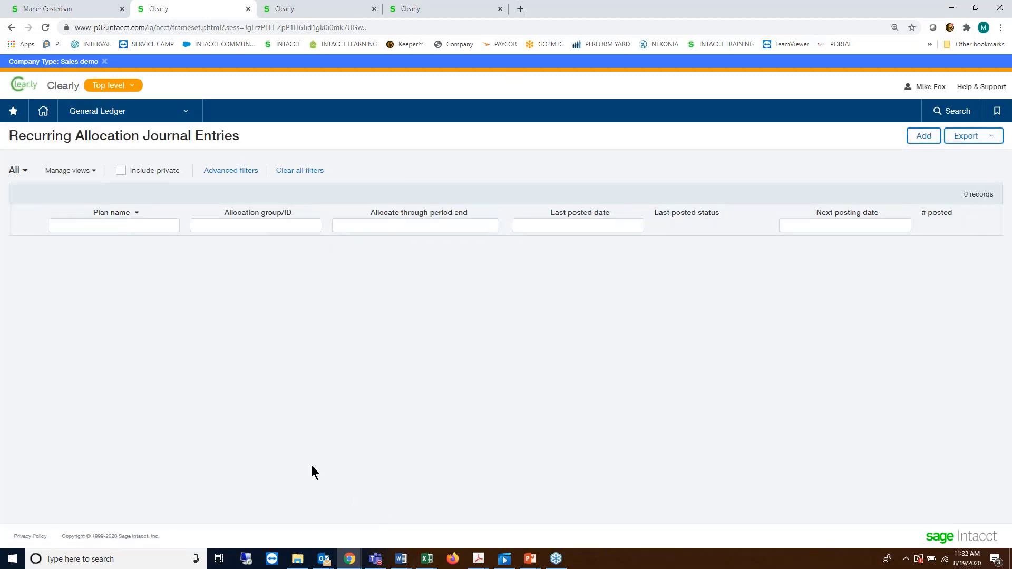
click(928, 142)
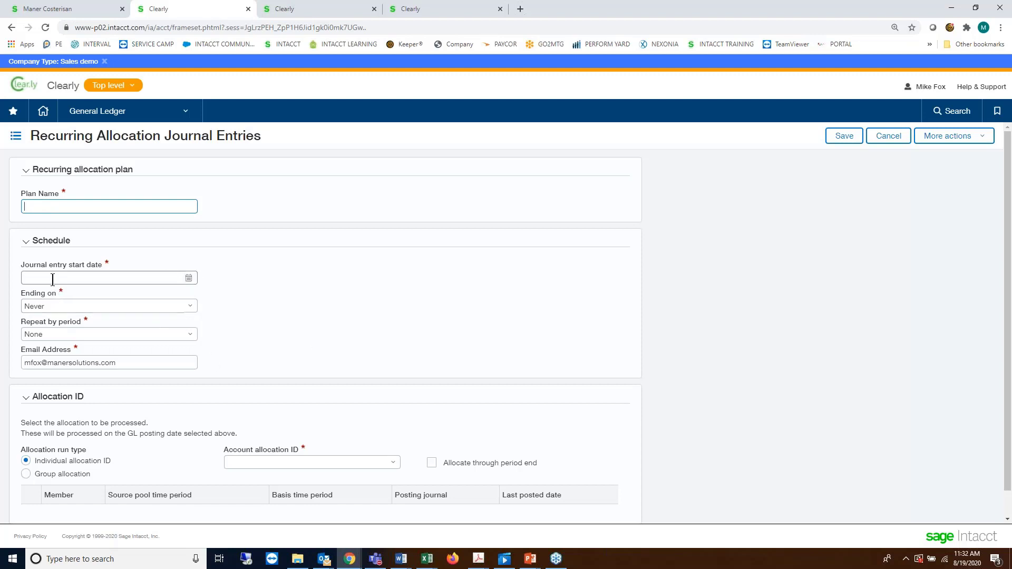
- Examine the plan's journal entry start date, ending options and repeat period options without changing the schedule
click(82, 280)
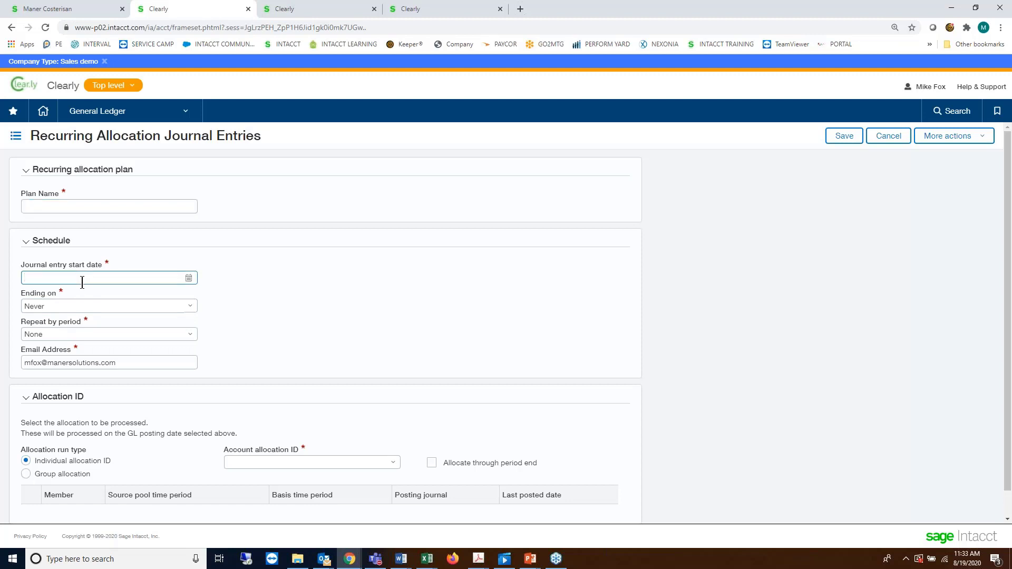
click(67, 306)
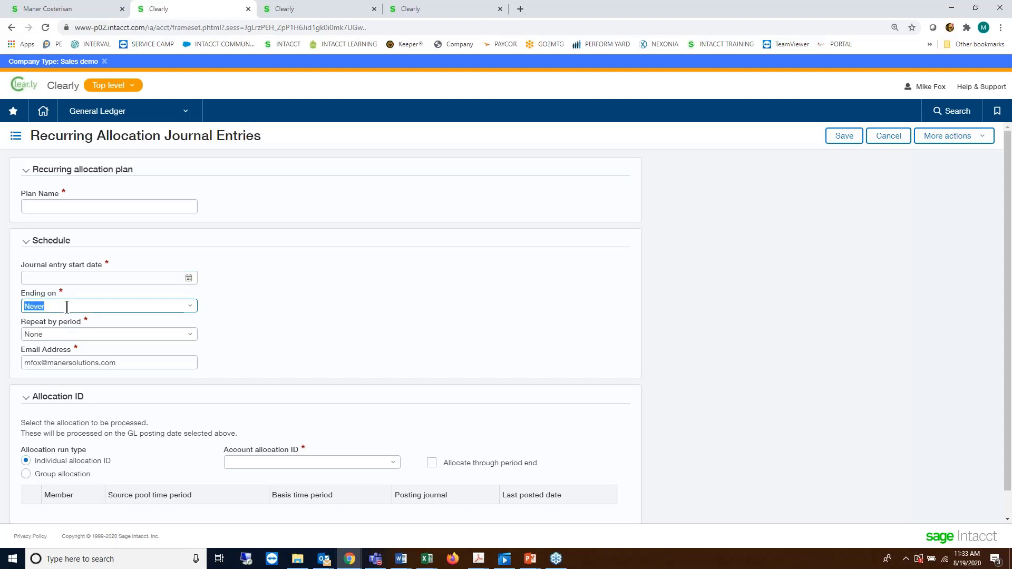
click(189, 307)
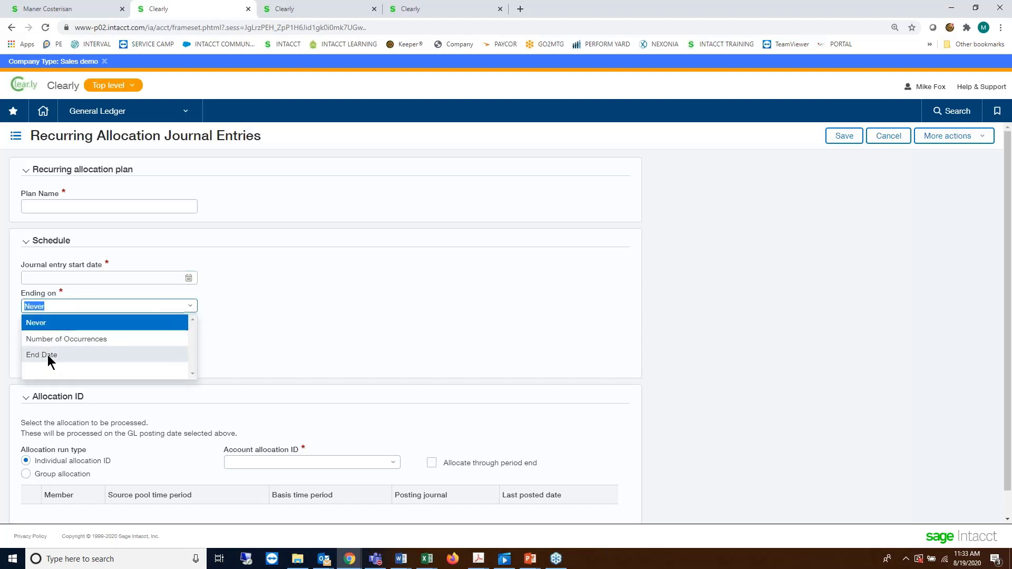
click(356, 335)
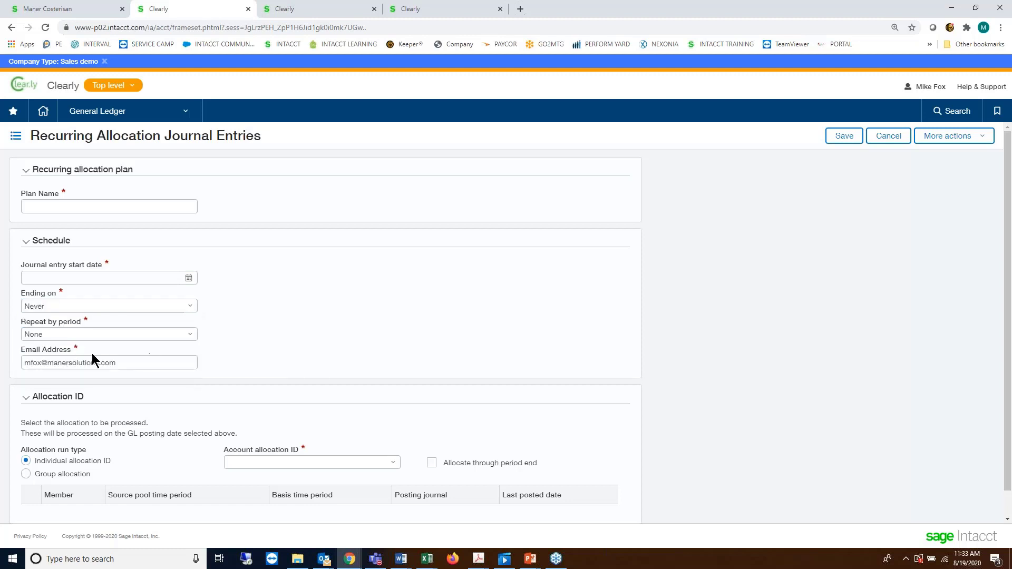
click(191, 337)
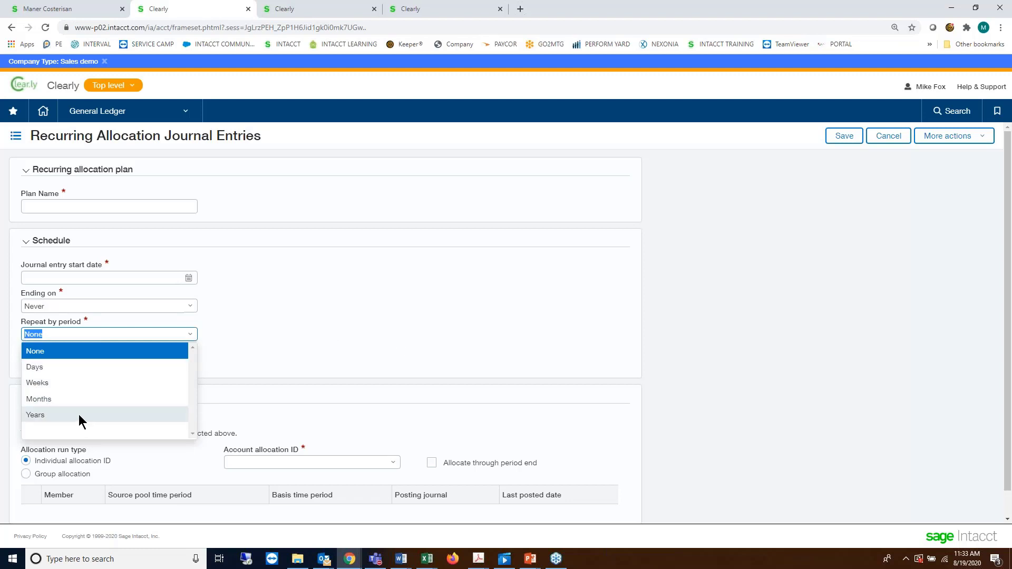
click(358, 343)
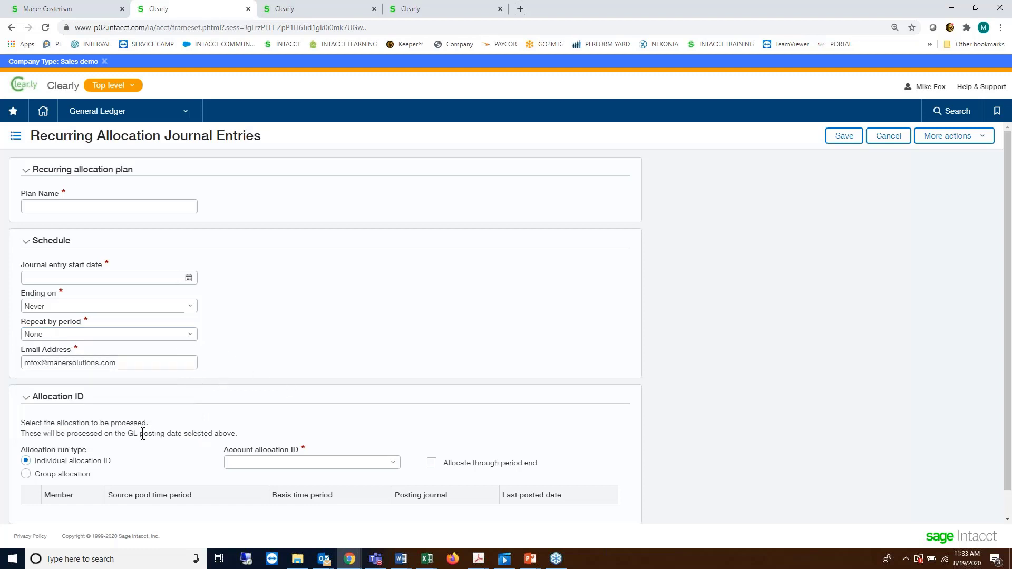
- Select Fringe Benefits as the account allocation for the recurring plan
scroll(151, 355, down, 1)
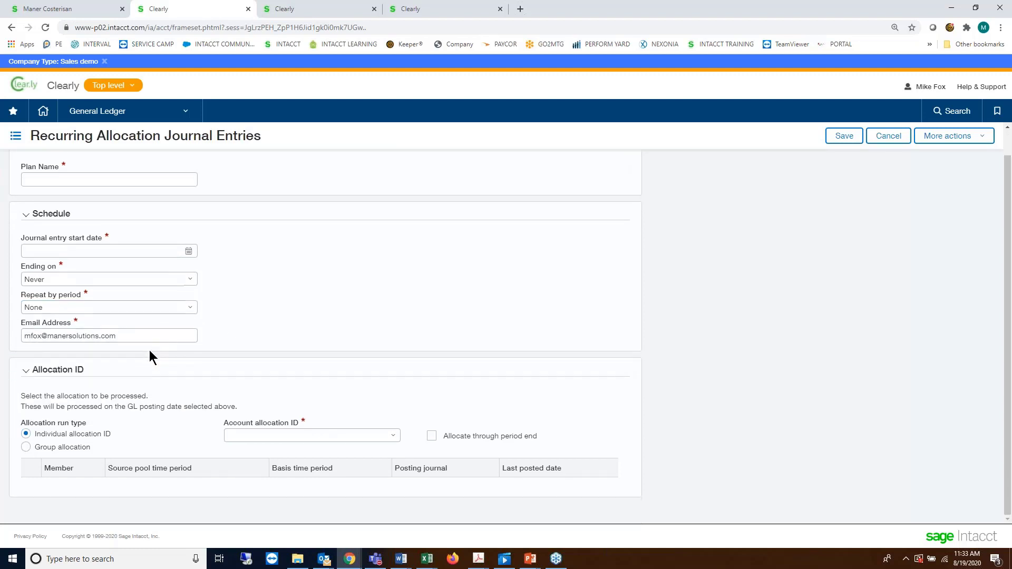
click(394, 438)
click(261, 474)
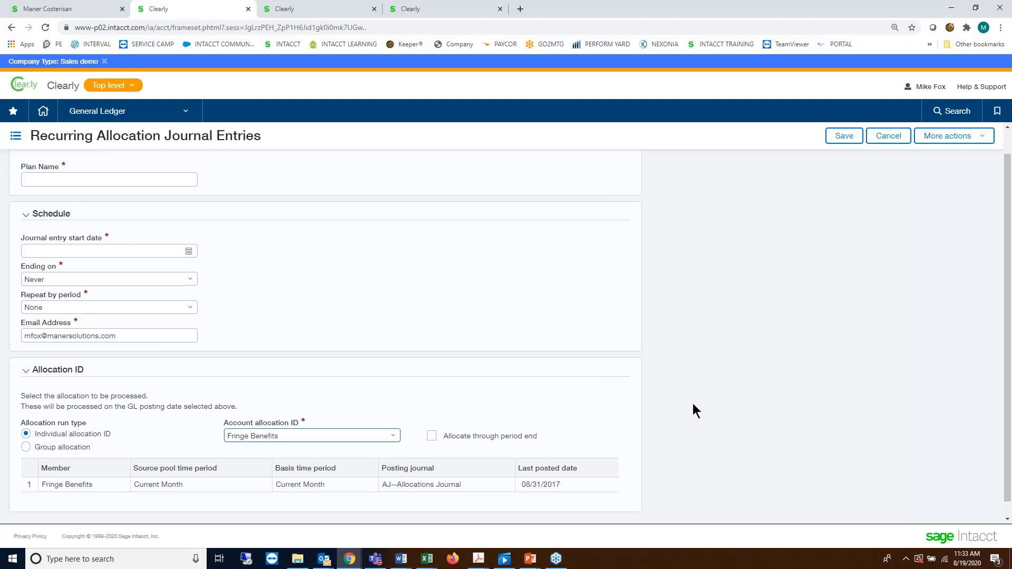
- Try a repeat period of every 1 month for the recurring plan, and discard the plan without saving
scroll(693, 403, up, 1)
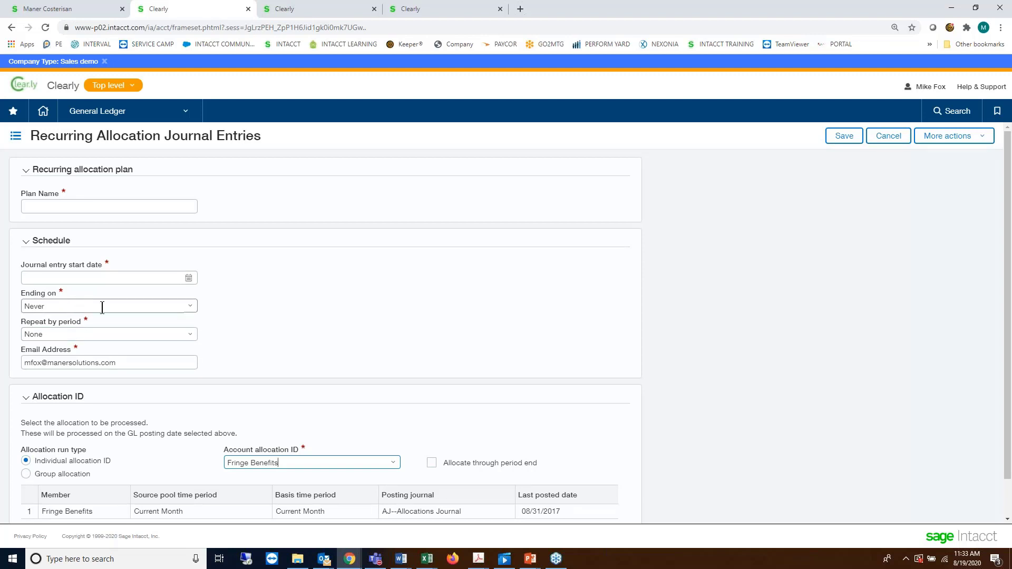
click(192, 336)
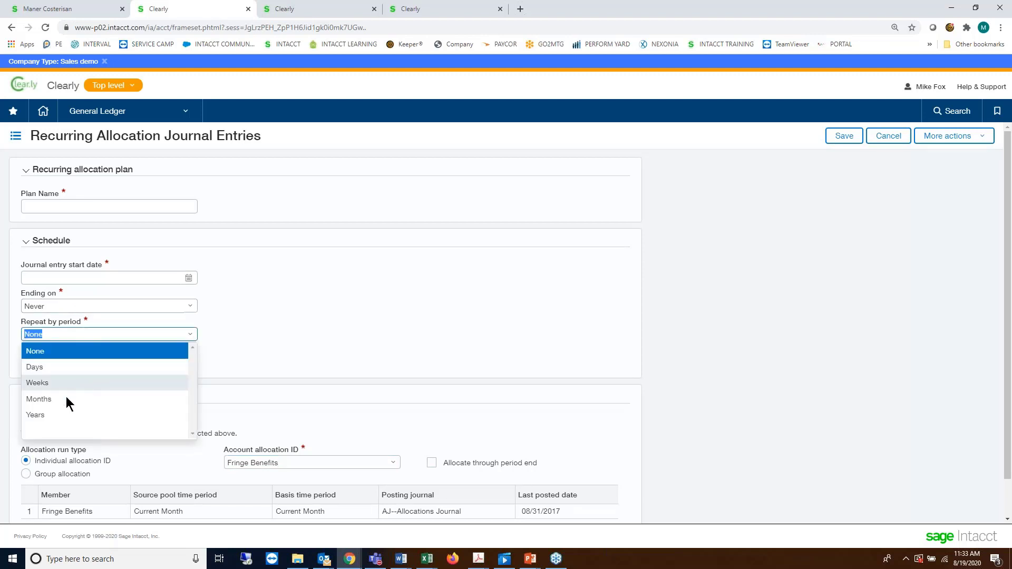
click(56, 401)
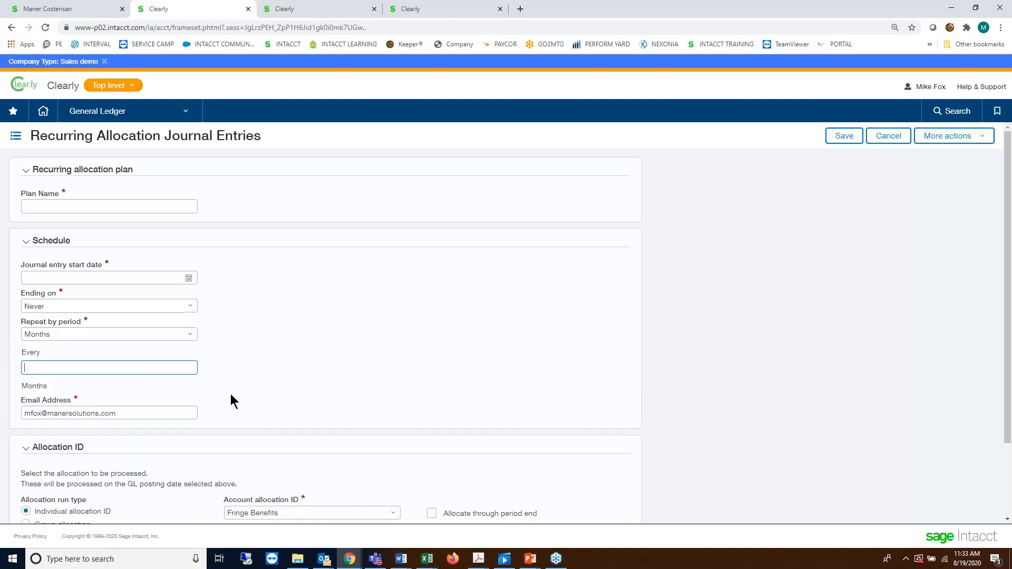
scroll(63, 380, down, 1)
text(1)
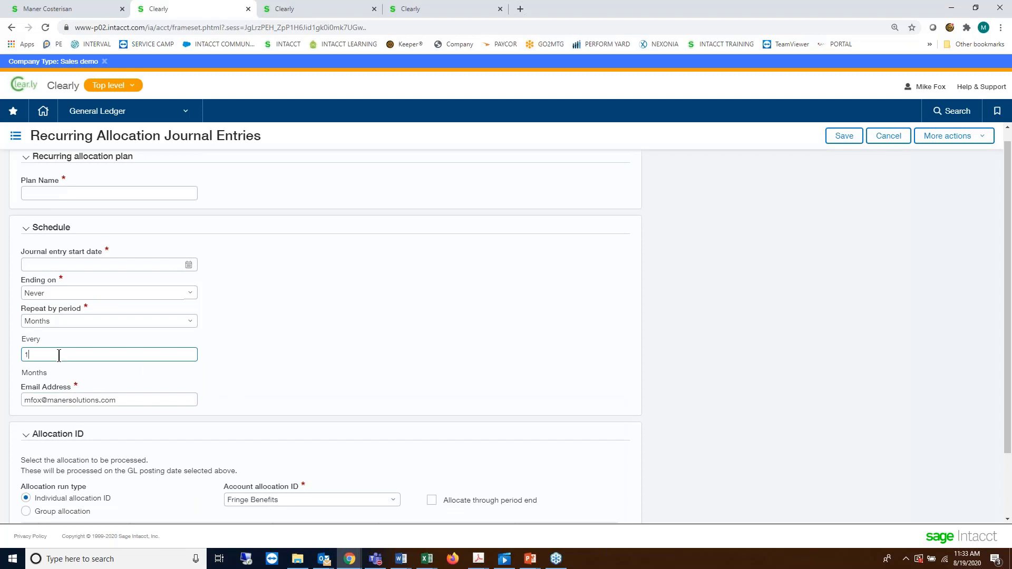
click(342, 353)
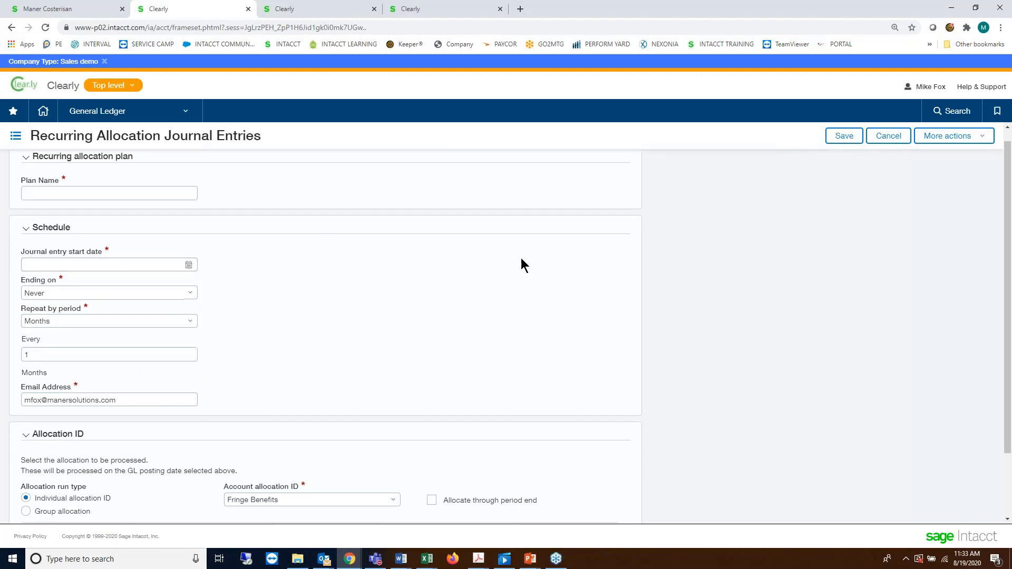
click(890, 138)
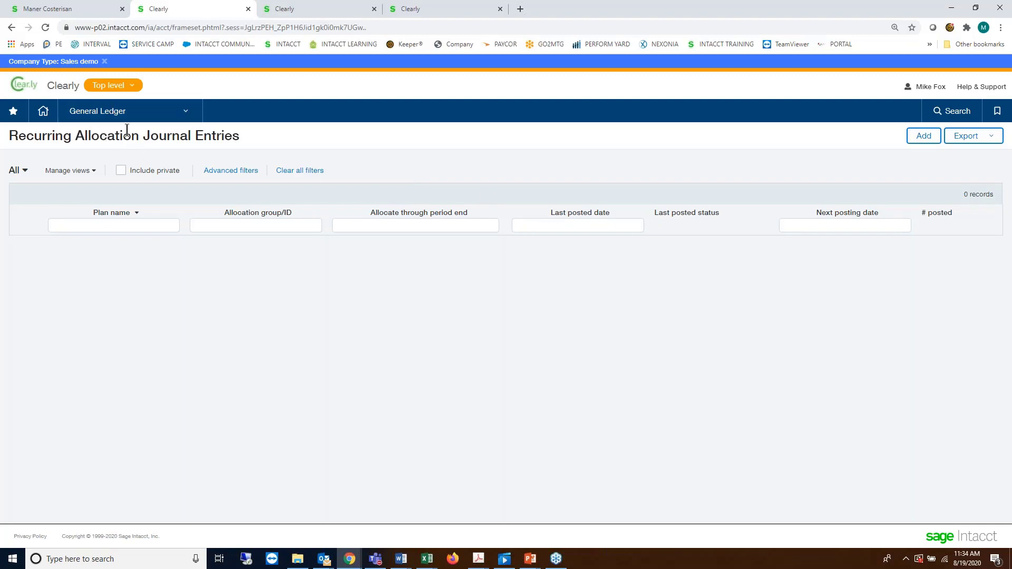
- Open the General Ledger report from the General Ledger reports and try to change its as-of date
click(105, 117)
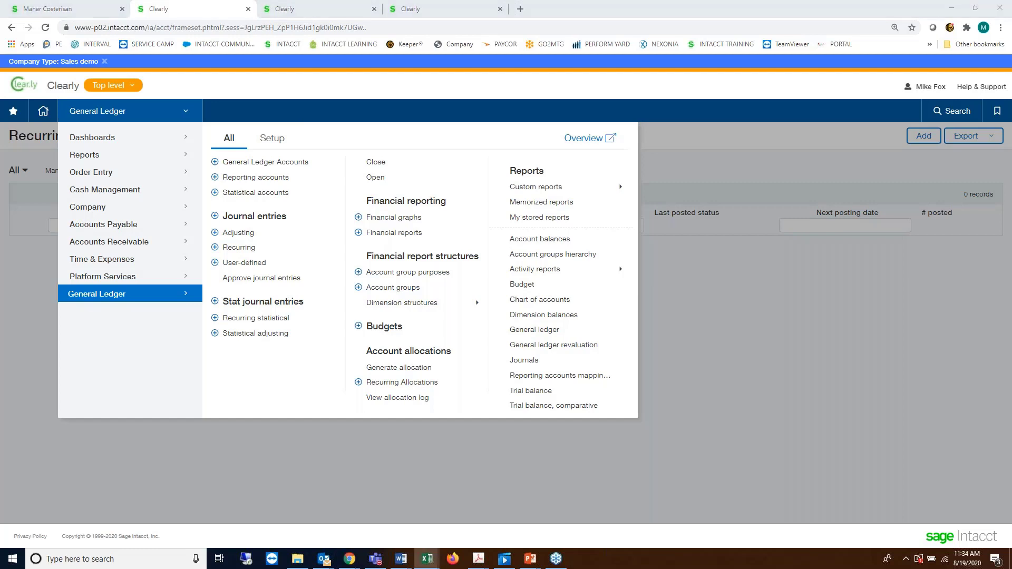
drag(0, 114, 0, 116)
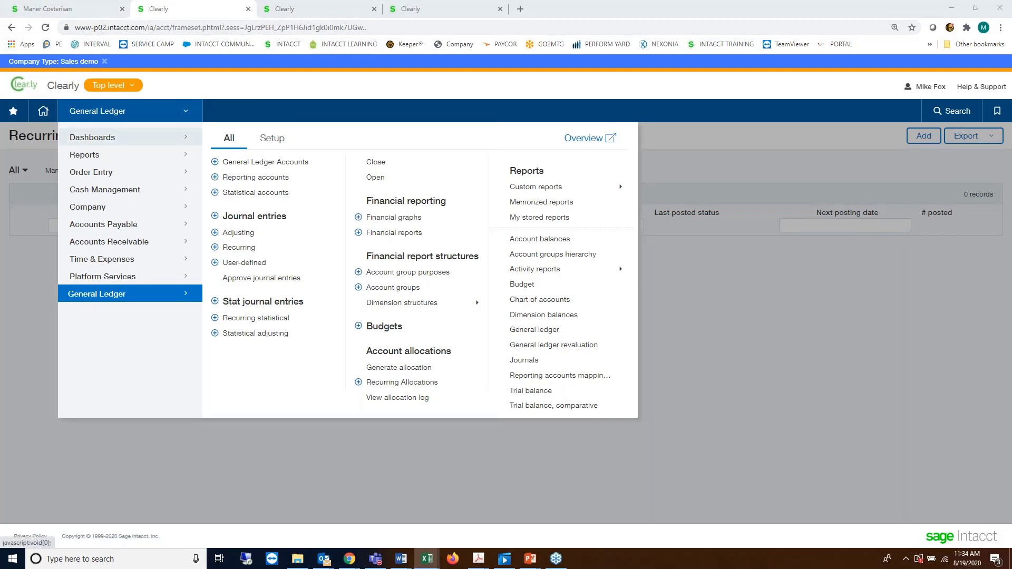
click(90, 119)
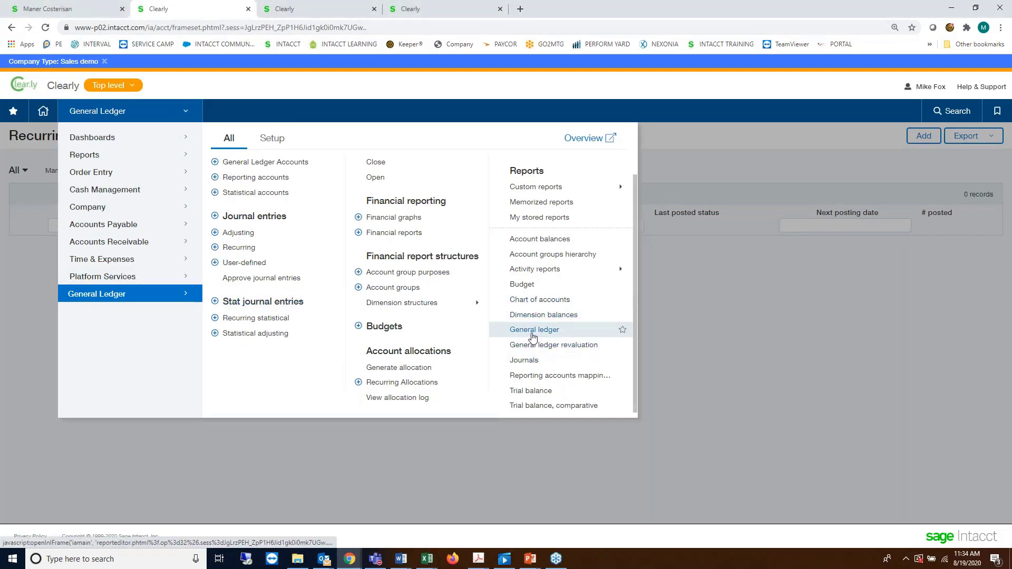
click(533, 331)
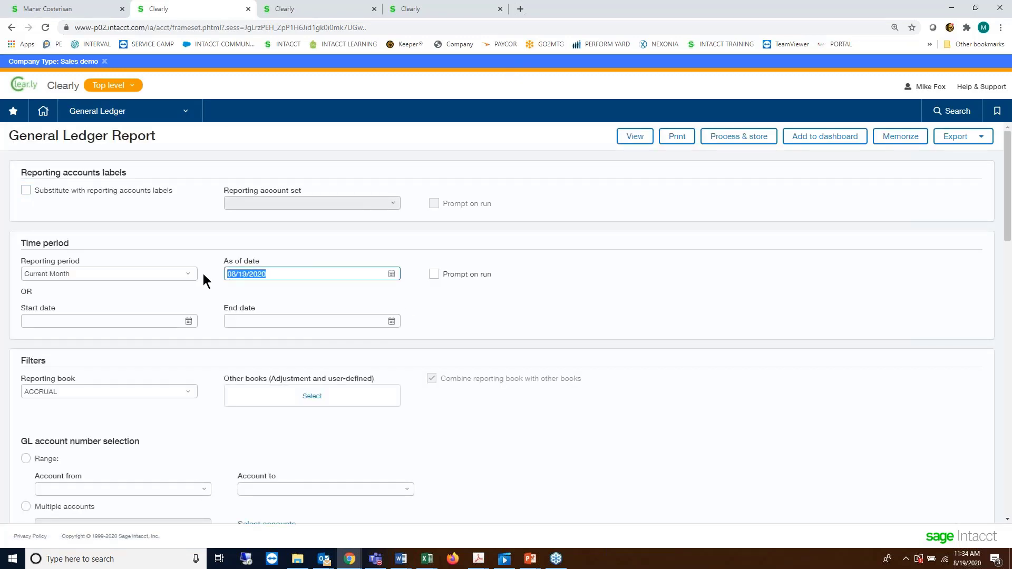
text(08317)
click(203, 280)
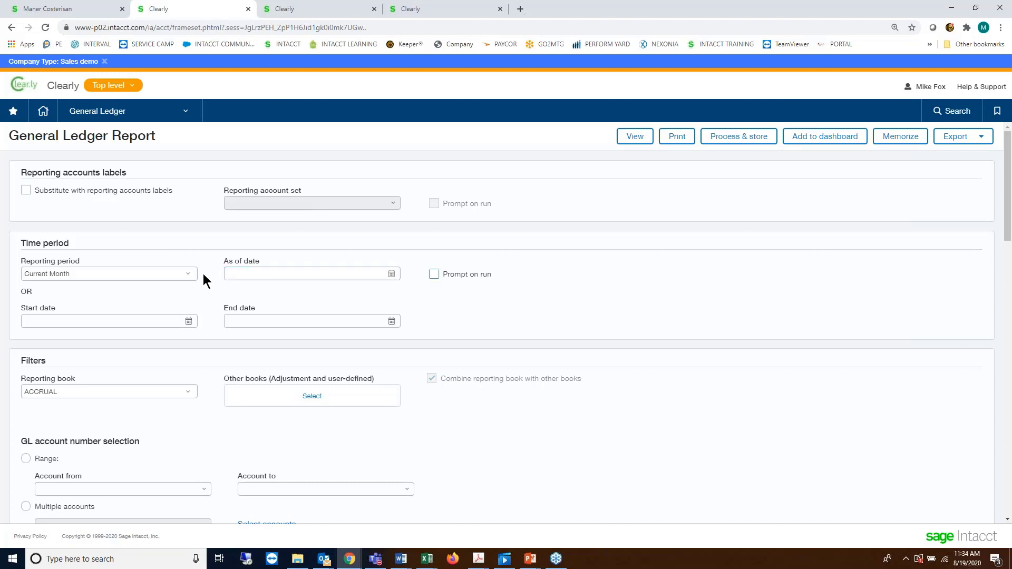
- Filter the General Ledger report by the Benefit Expense account group
scroll(132, 411, down, 1)
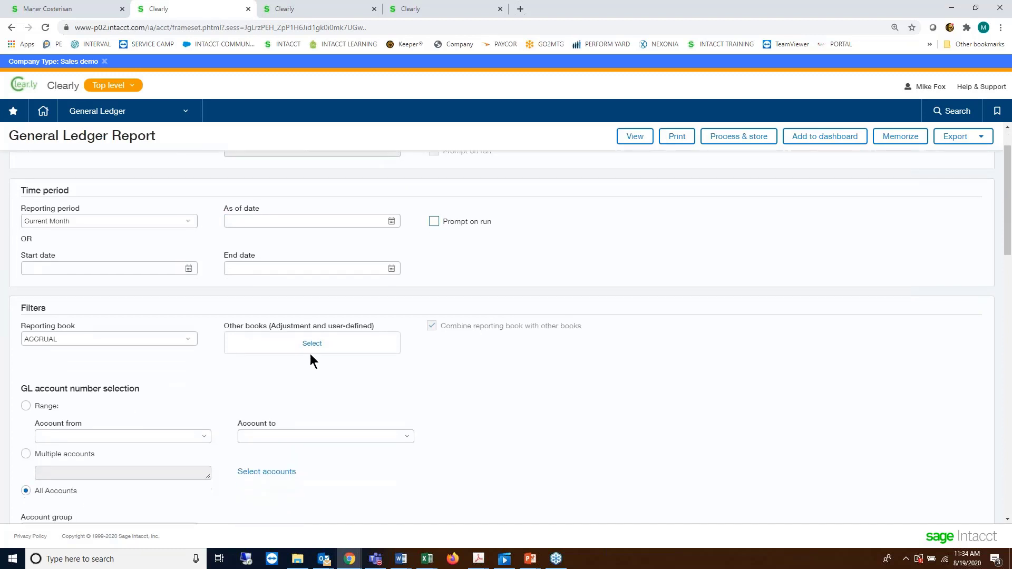
scroll(100, 403, down, 1)
click(68, 477)
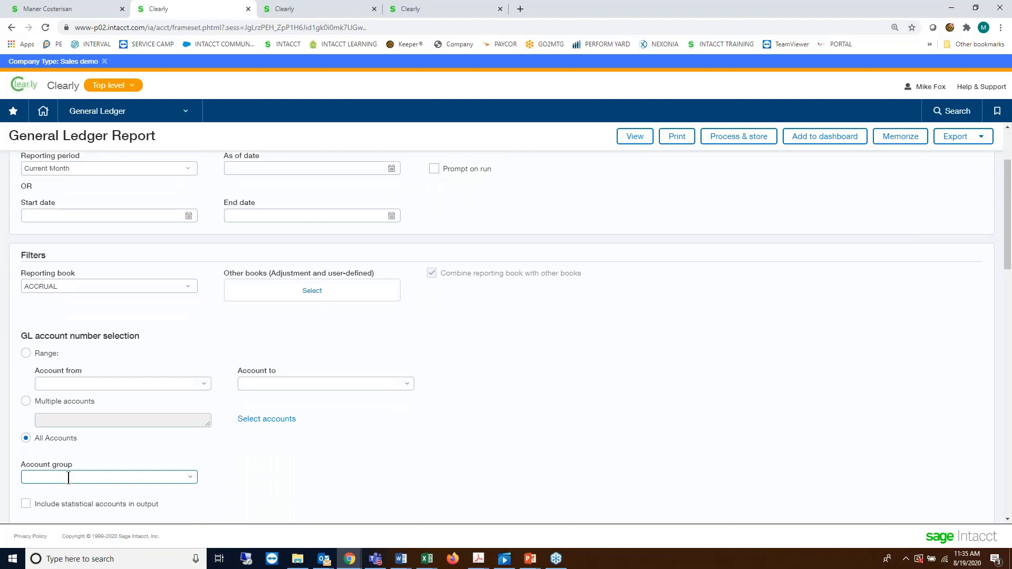
text(be)
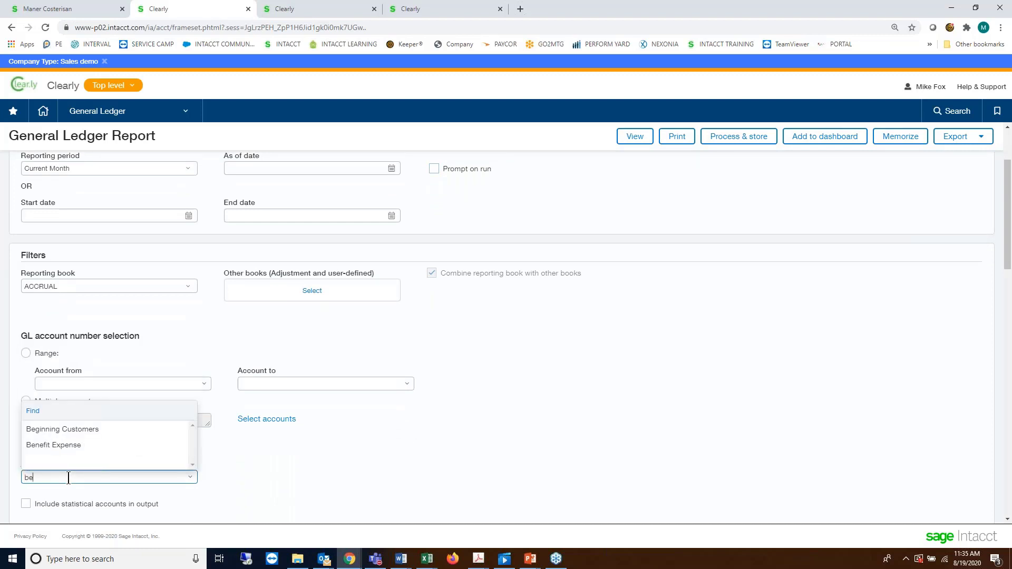
click(74, 448)
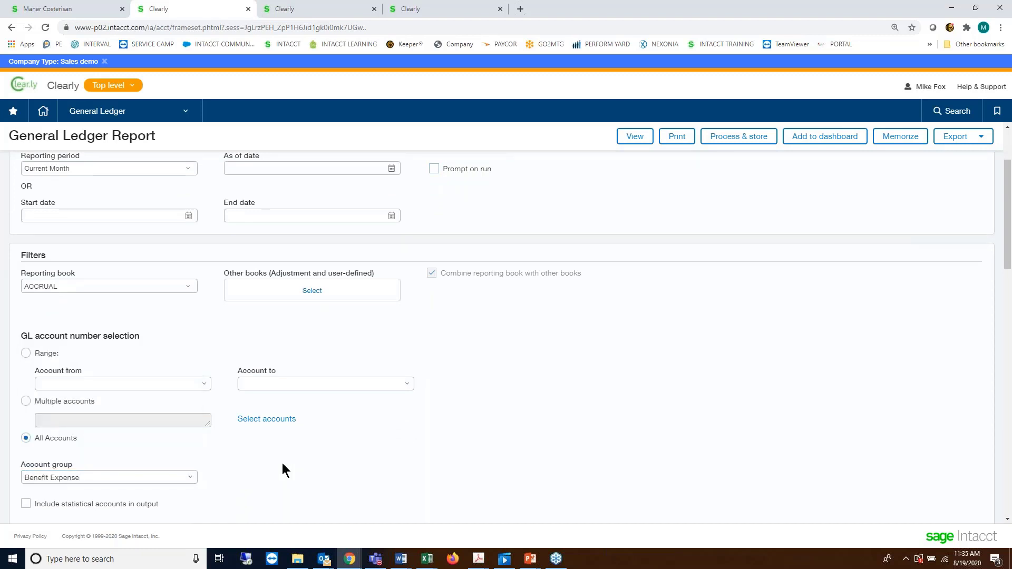
- Restrict the report to department 300--Admin in the dimension filters
scroll(282, 462, down, 3)
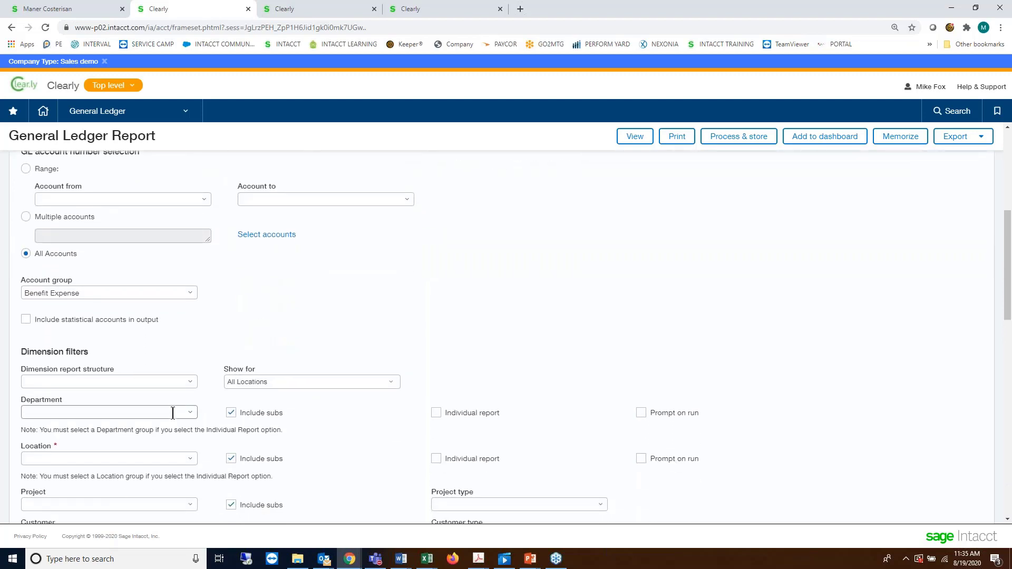
click(170, 413)
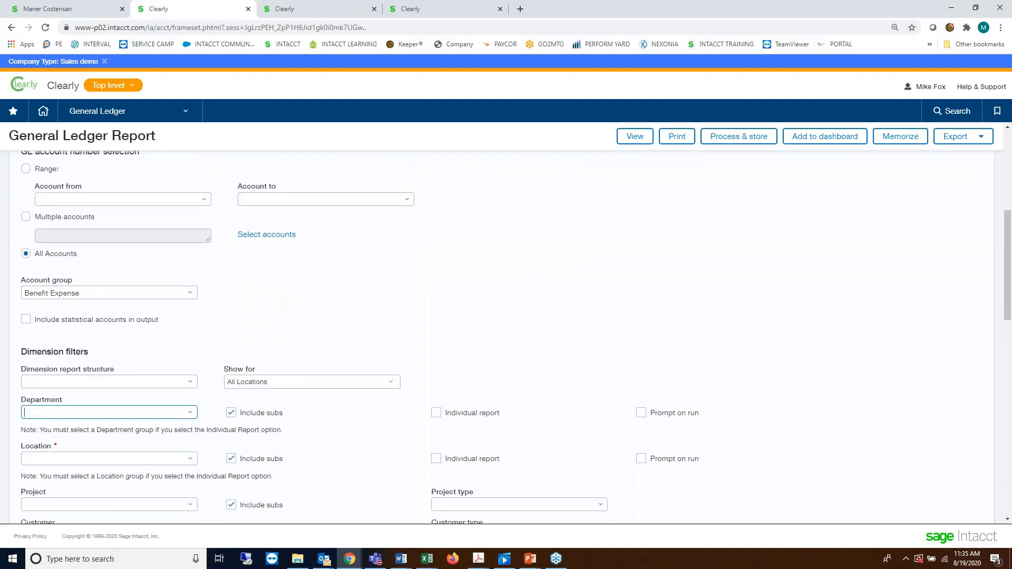
text(30)
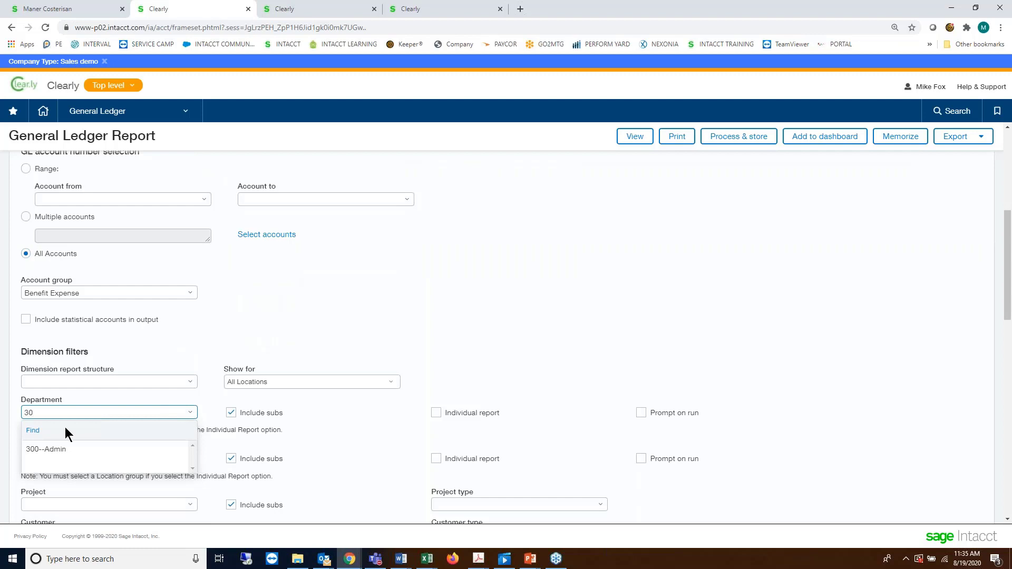
click(46, 448)
scroll(78, 494, down, 1)
scroll(78, 494, down, 1)
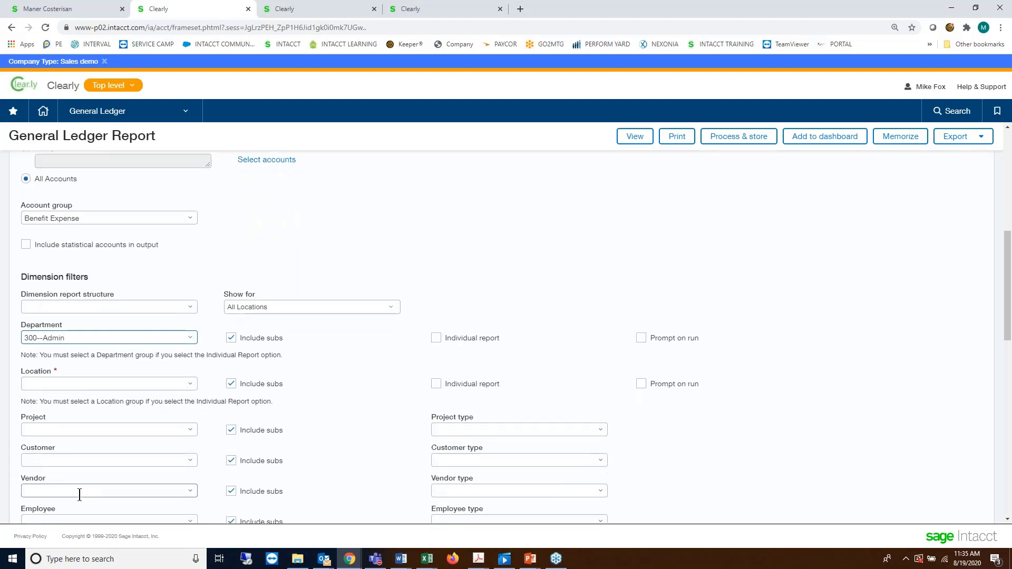
- Set the report's location filter to US Operating and run the report, accepting the multiple-account request
click(68, 339)
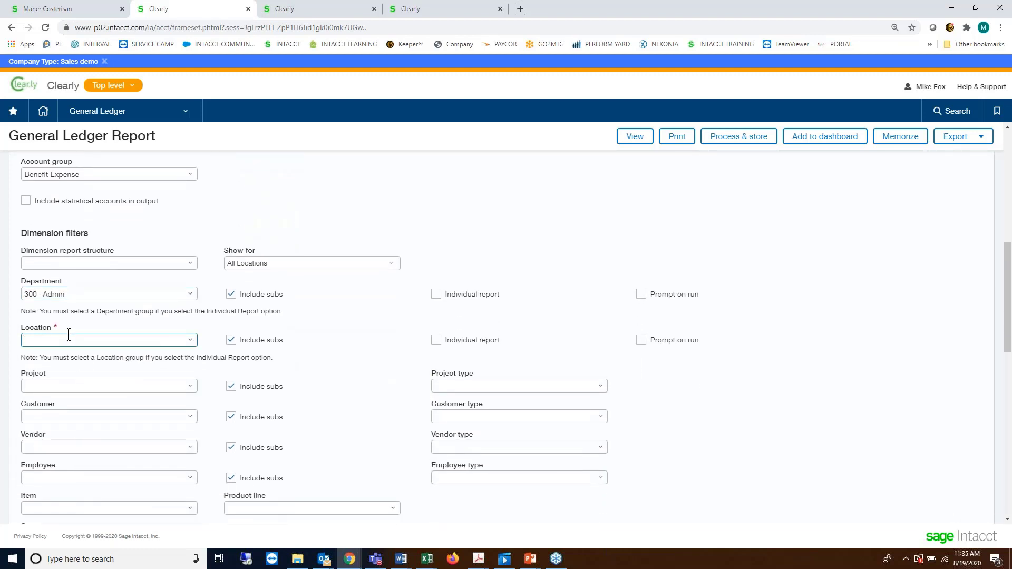
text(us)
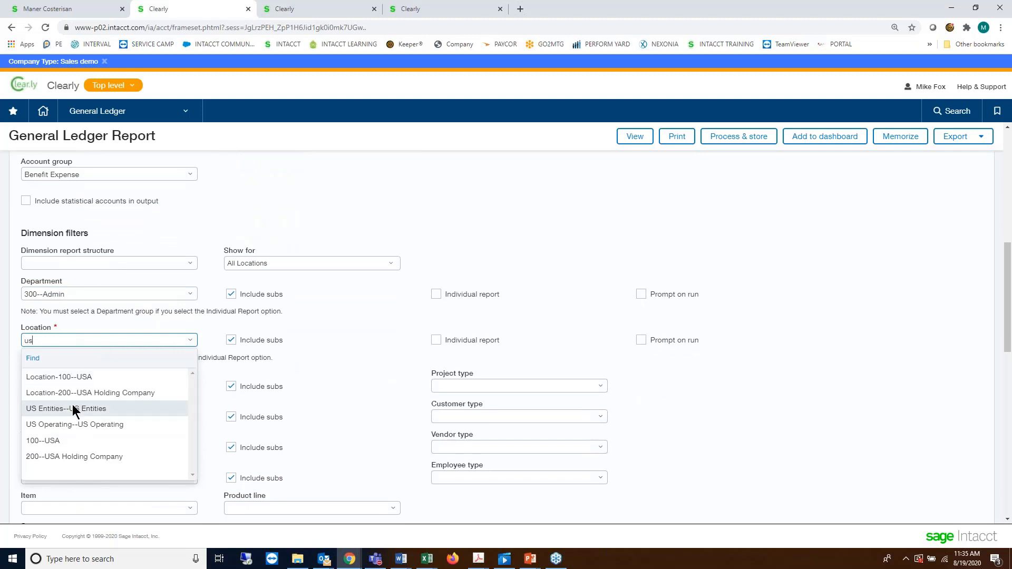
click(66, 423)
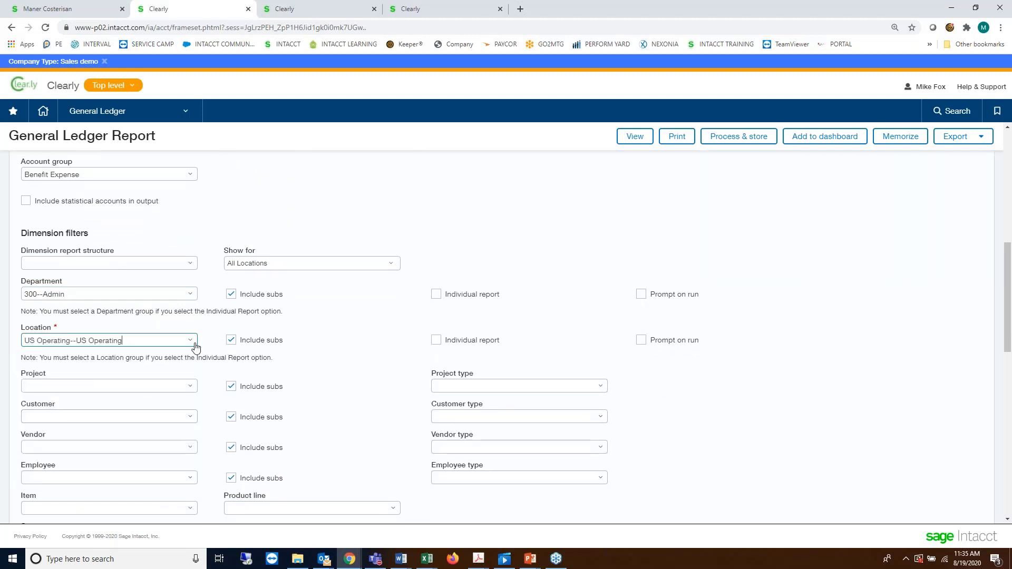
click(631, 138)
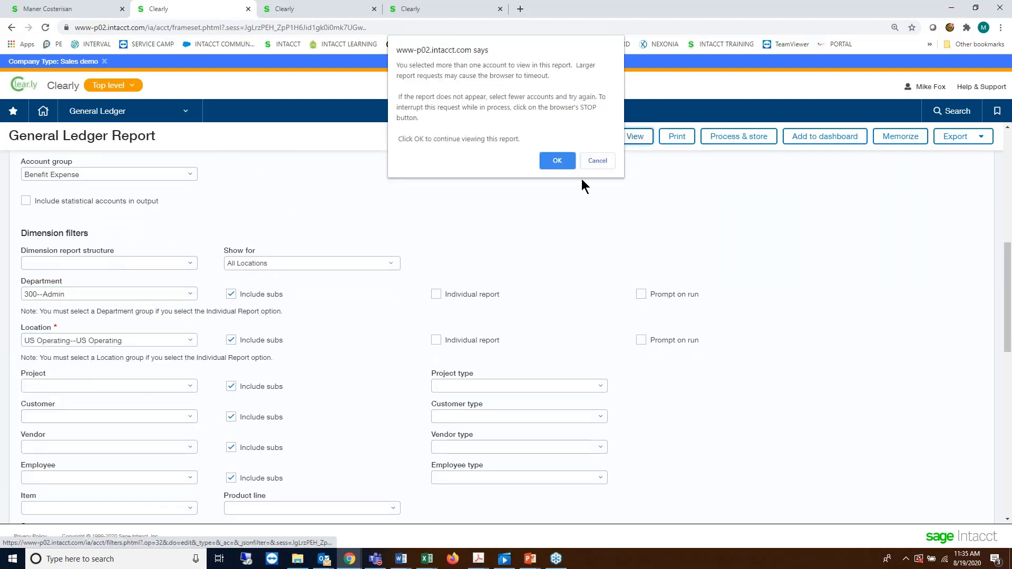
click(557, 160)
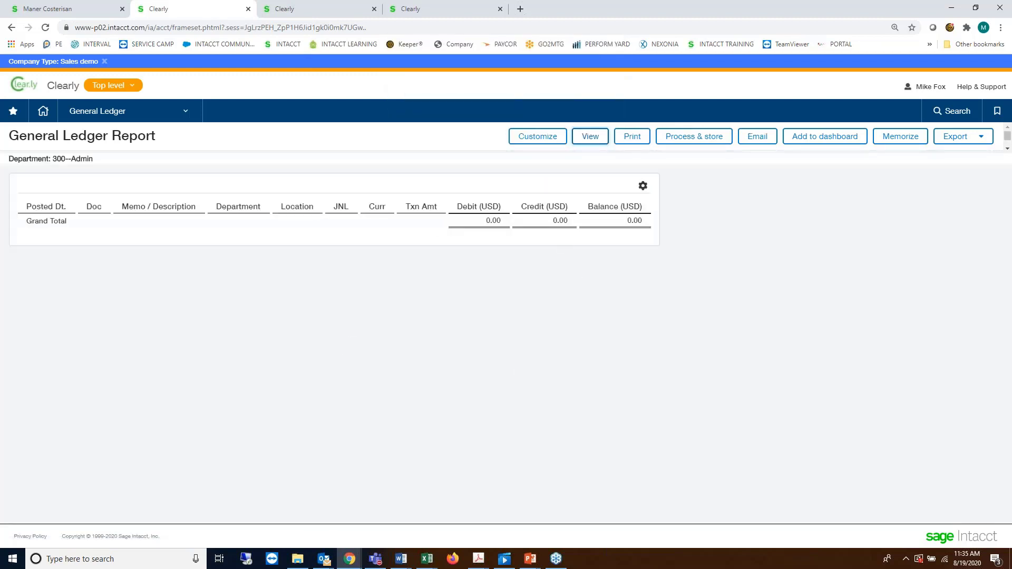
- Customize the report with an as-of date of 08/31/2017 and run it again
click(537, 136)
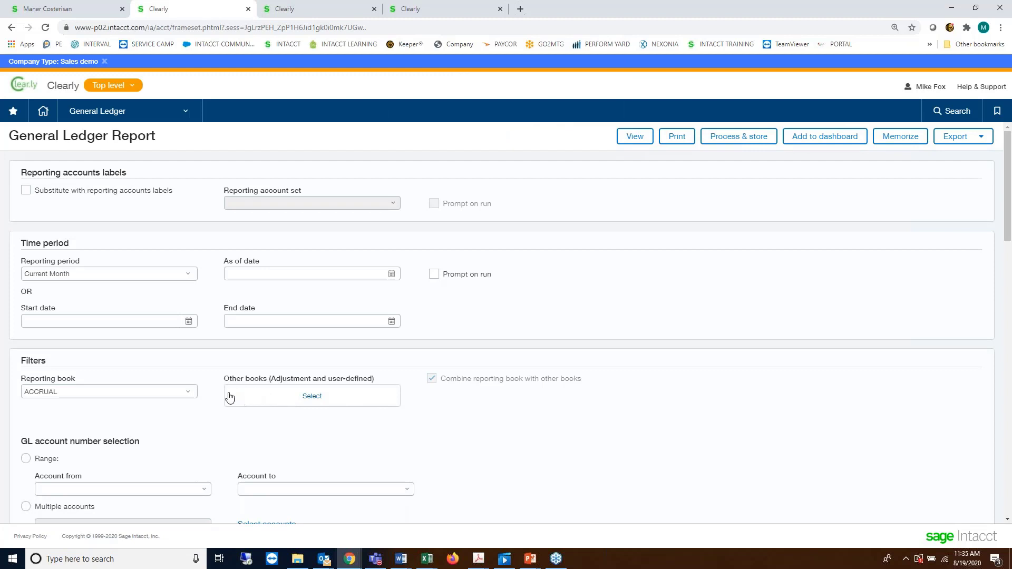
click(247, 277)
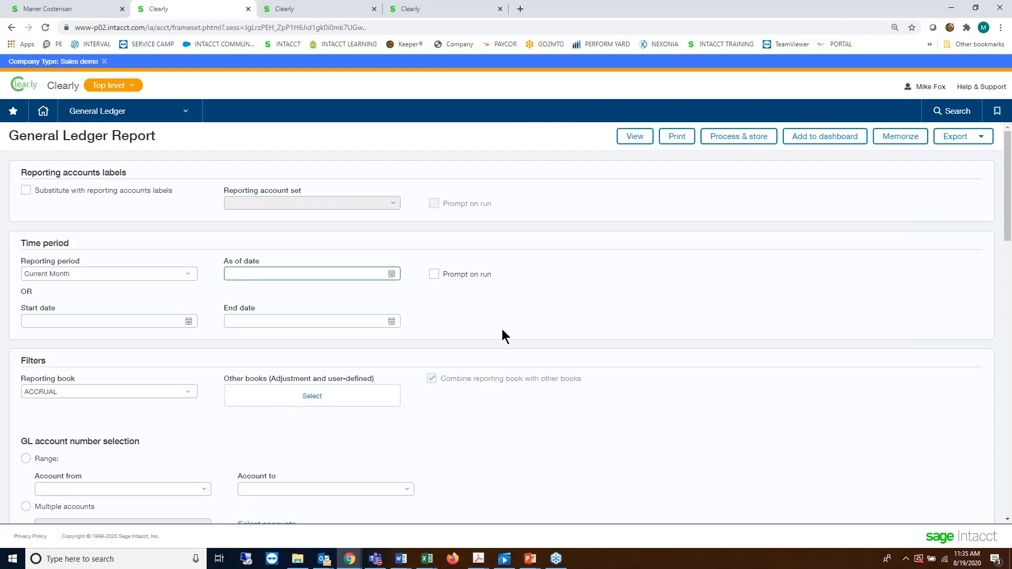
text(08/31/2017)
key(Tab)
click(634, 136)
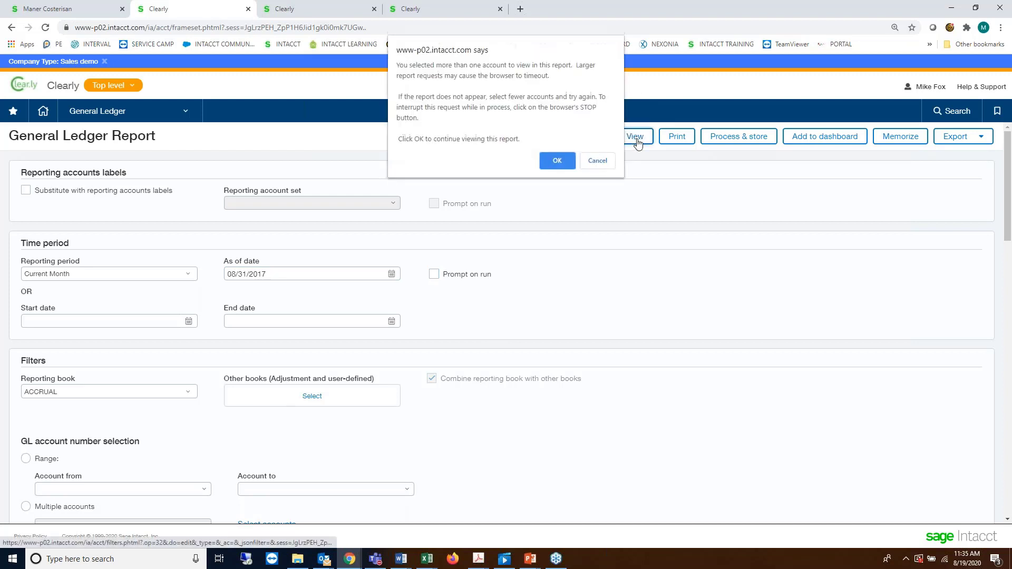
click(557, 161)
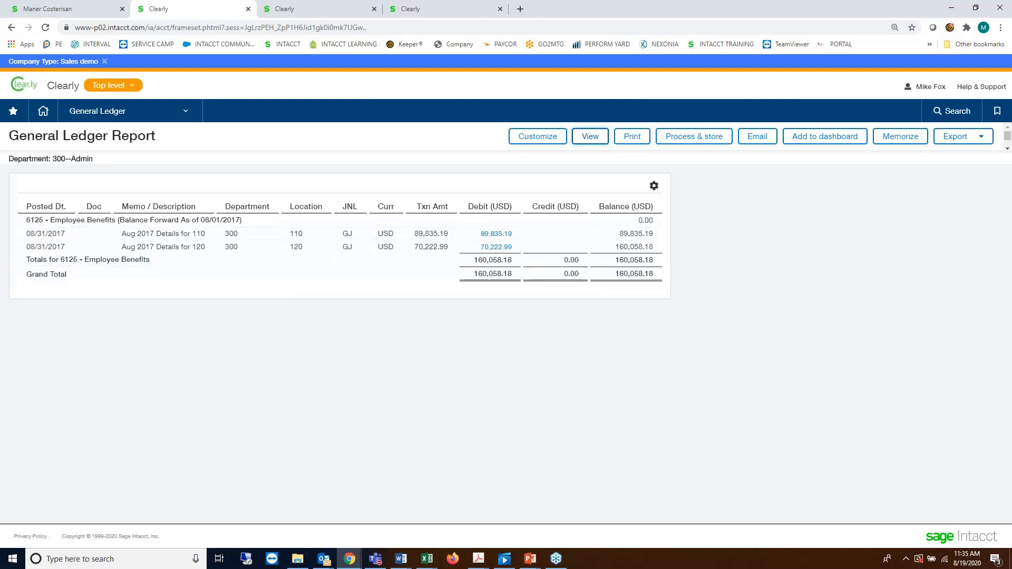
- Switch to the Excel allocation workbook, check the Fringe Benefits source amount in cell C4, and return to the report
key(alt+Tab)
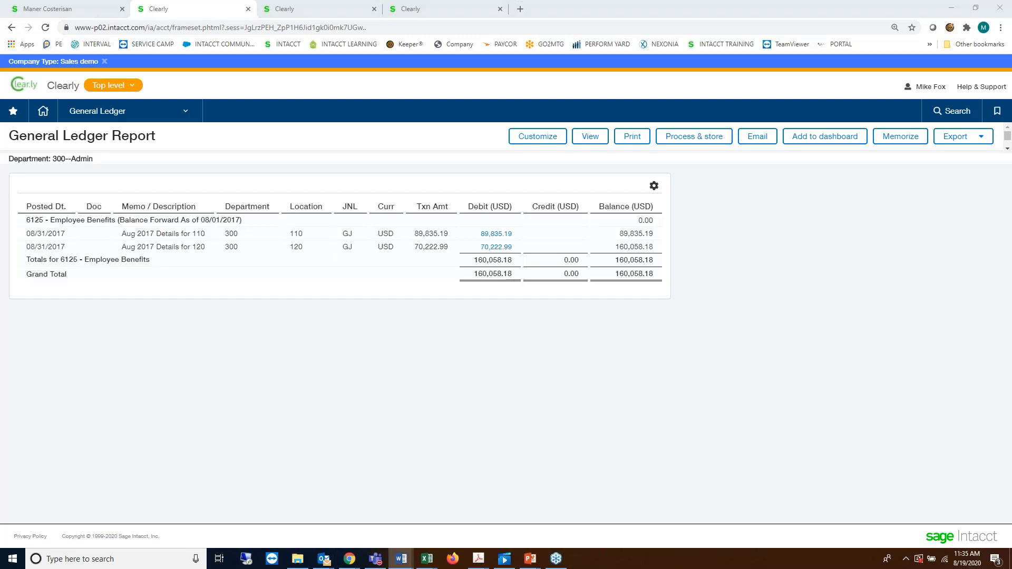
key(alt+Tab)
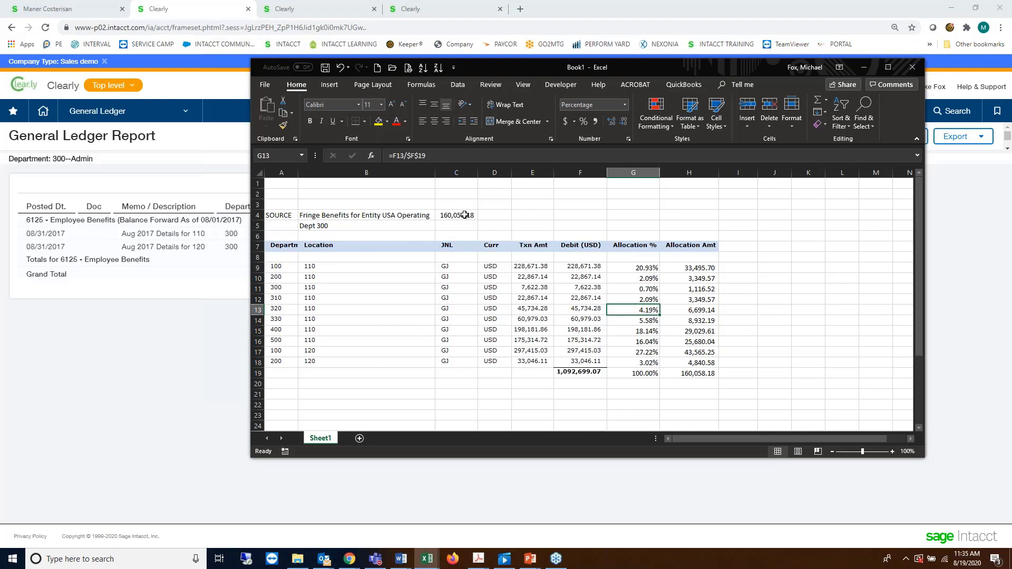
click(463, 214)
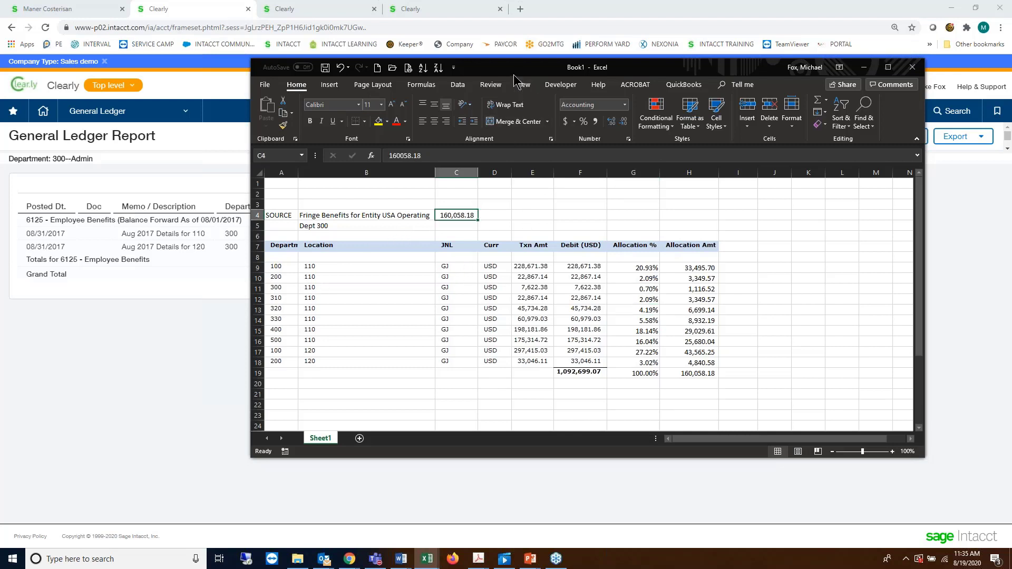
key(super+Down)
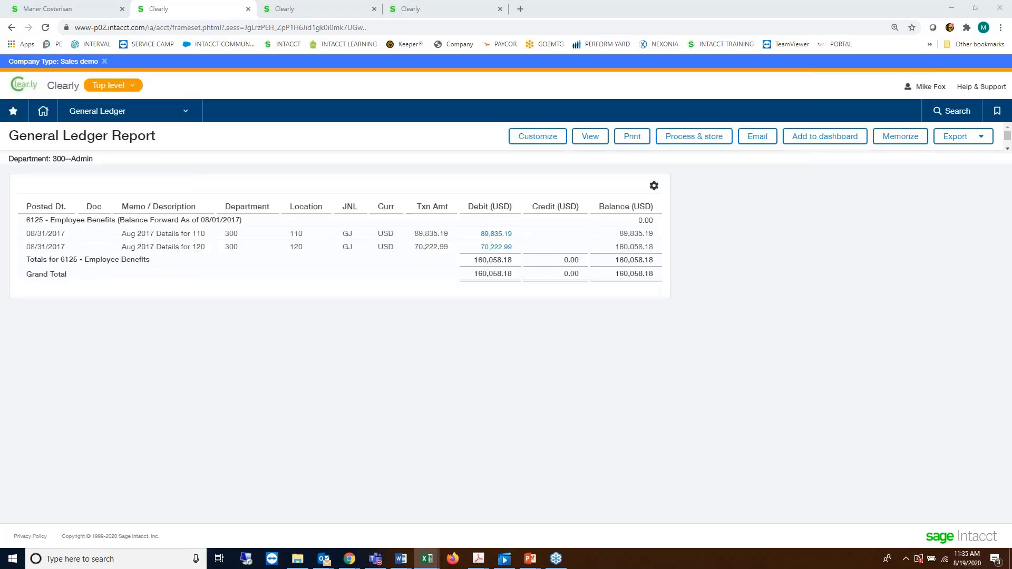
- Customize the General Ledger report and change its account group filter to Salaries
click(530, 139)
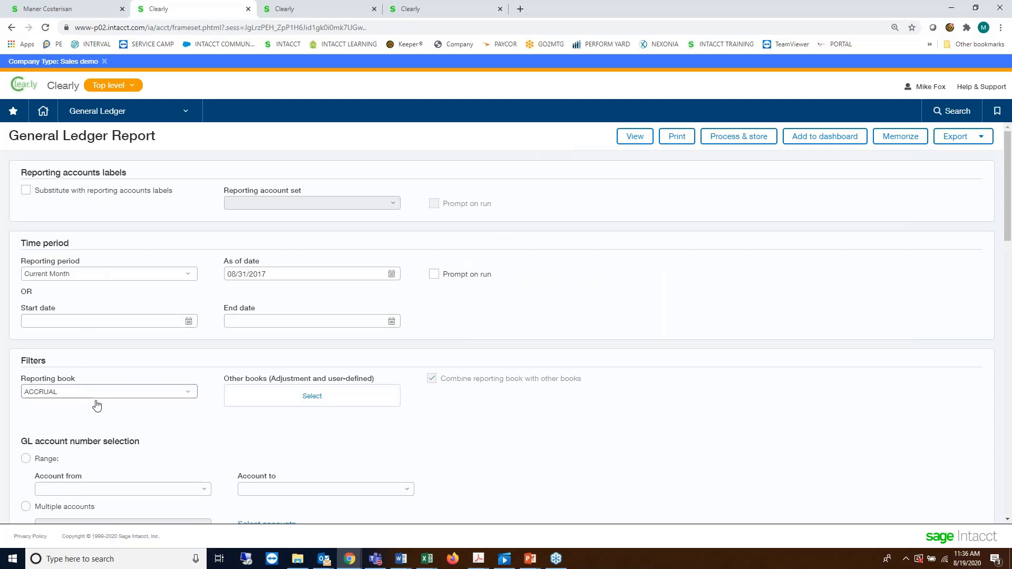
scroll(112, 419, down, 2)
scroll(109, 416, down, 3)
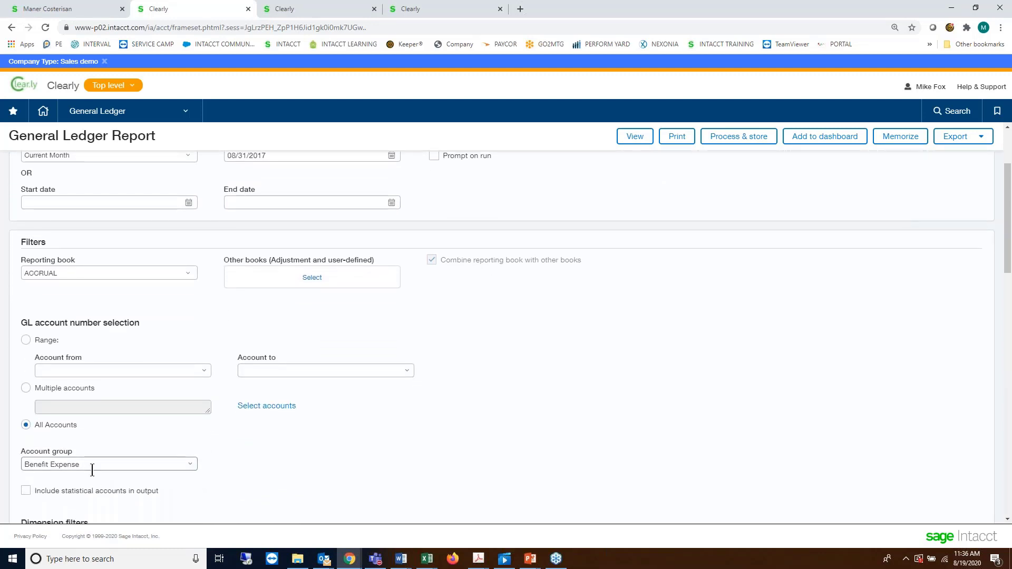
click(92, 465)
text(s)
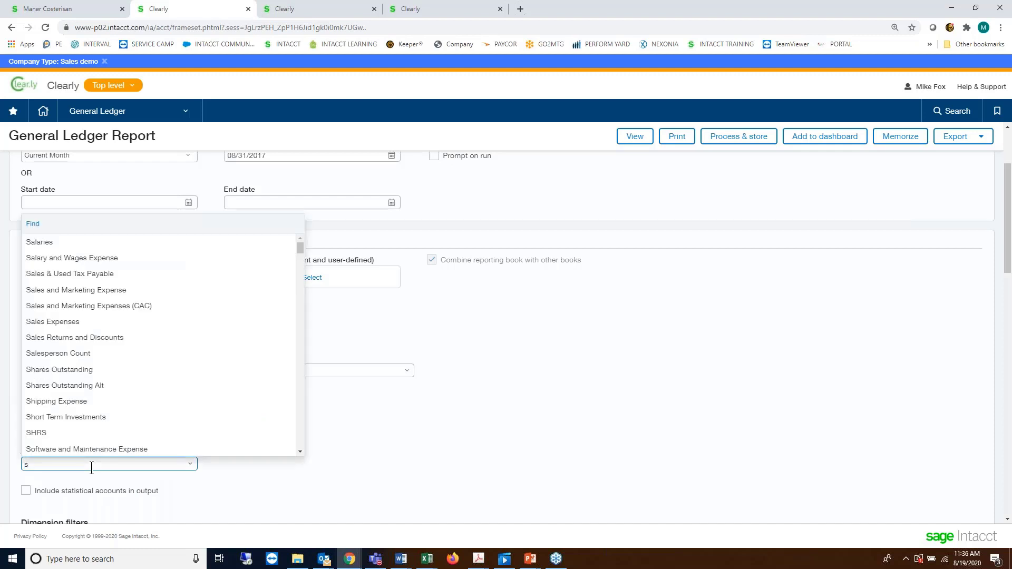
click(39, 247)
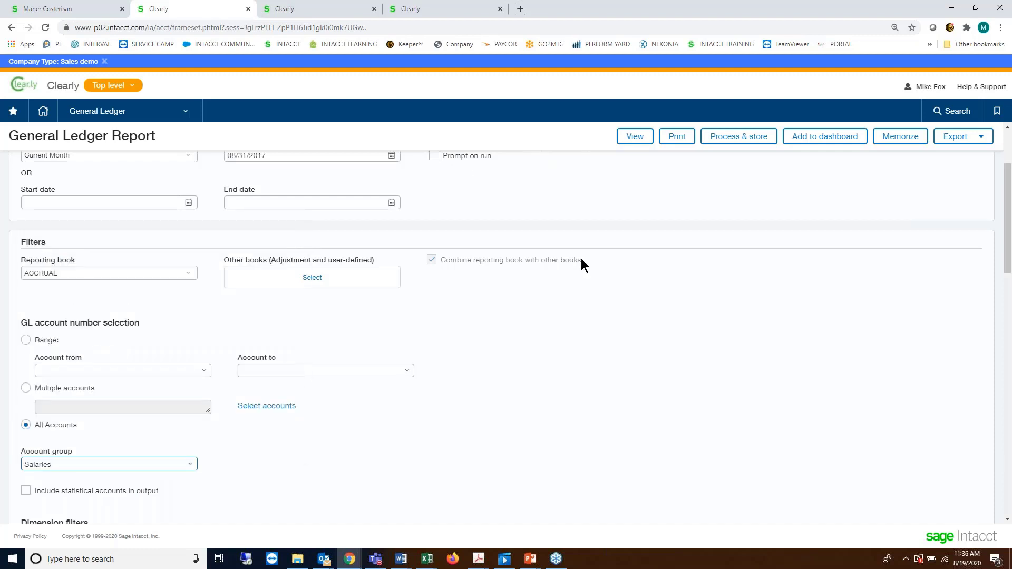
- Clear the report's department filter and run it, accepting the multiple-account request
scroll(530, 318, down, 2)
scroll(495, 350, down, 2)
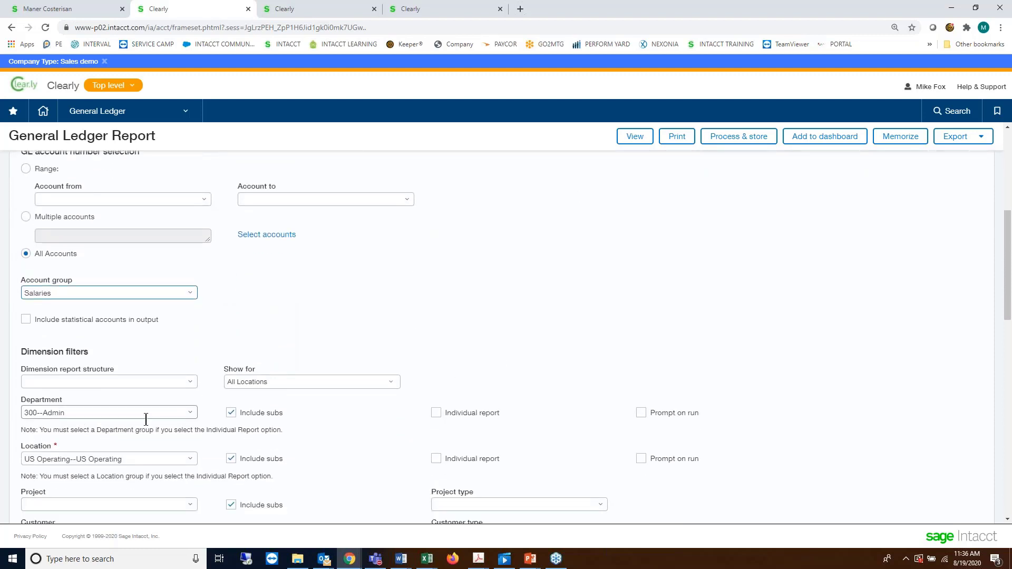
click(133, 416)
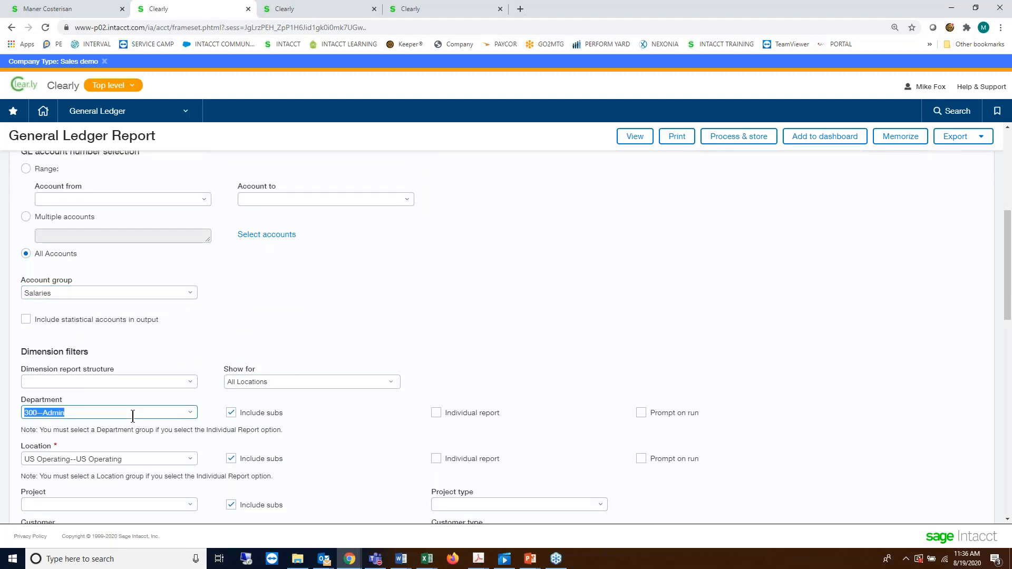
key(BackSpace)
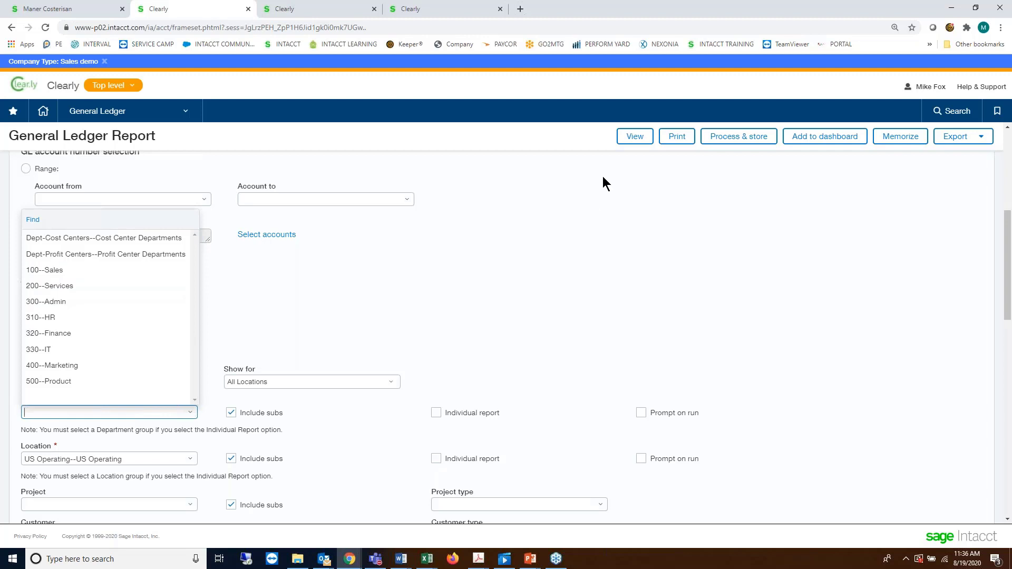
click(634, 136)
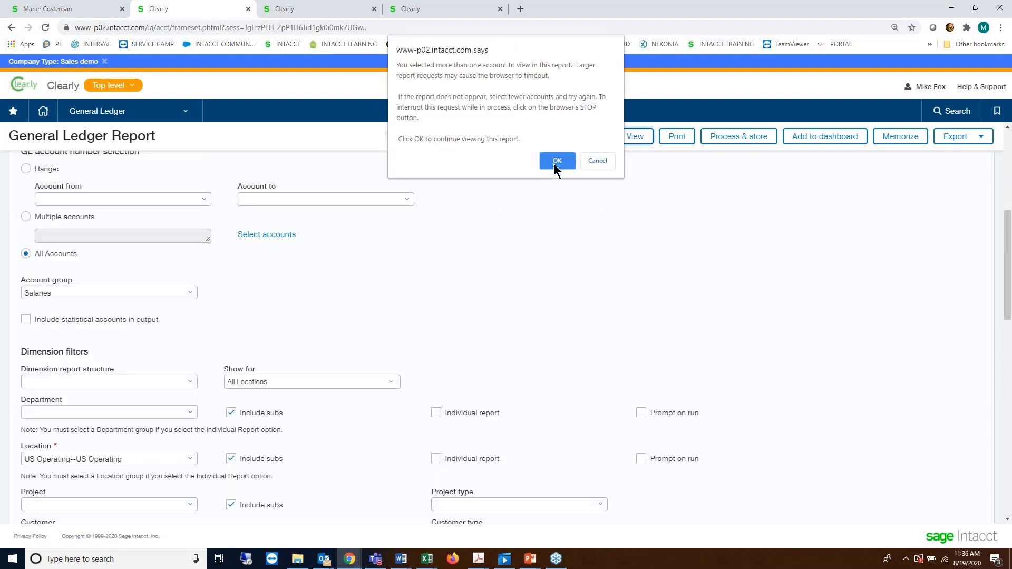
click(554, 161)
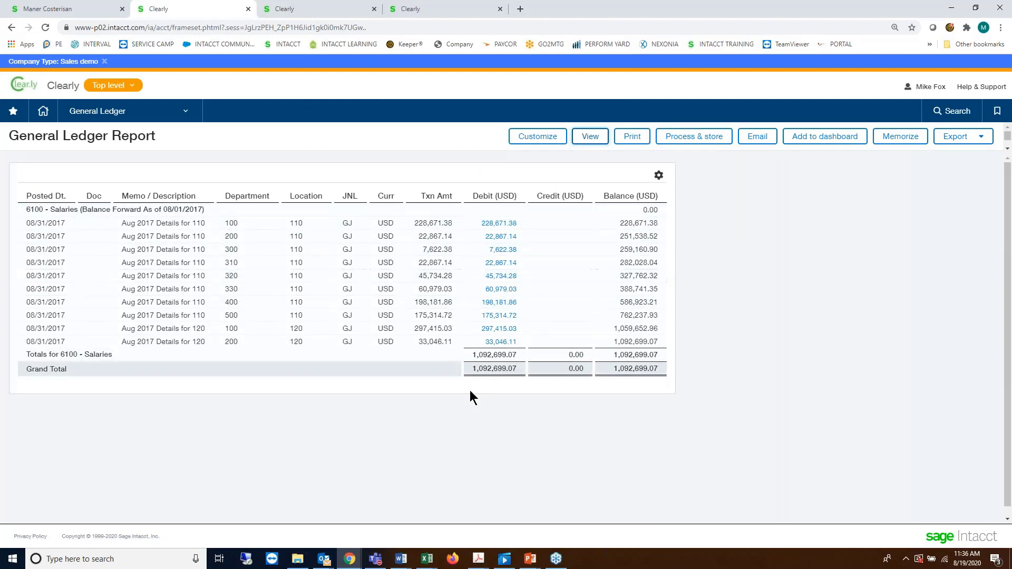
- Switch to the Excel allocation workbook, examine the Allocation % and Allocation Amt columns by department and location, and return to the report
key(alt+Tab)
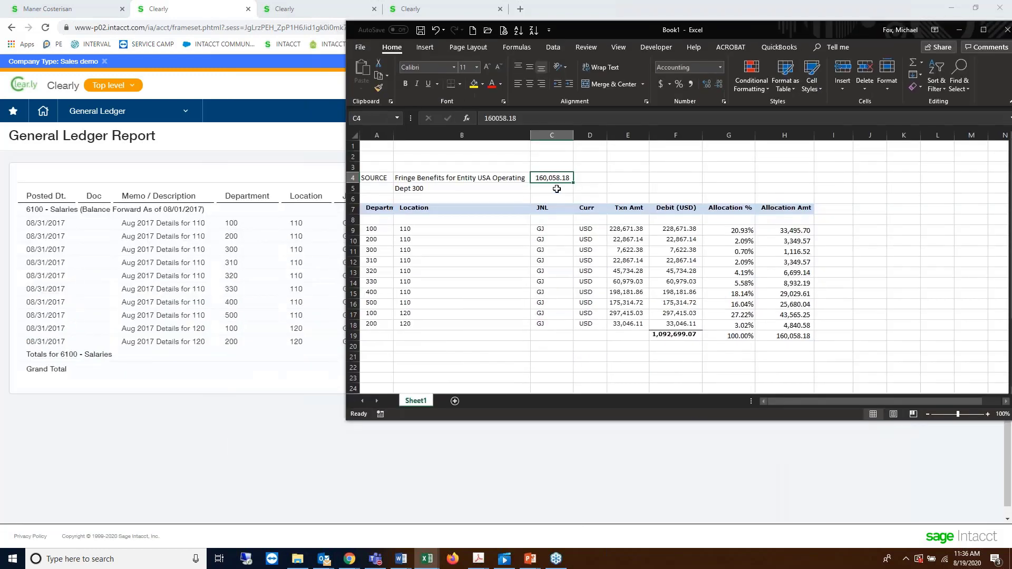
drag(611, 30, 342, 71)
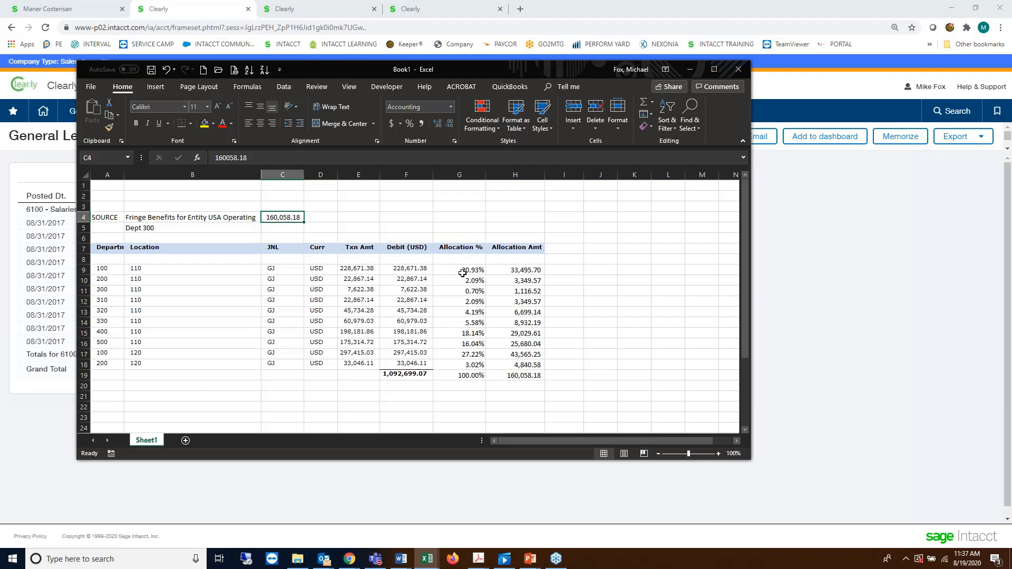
drag(461, 272, 459, 375)
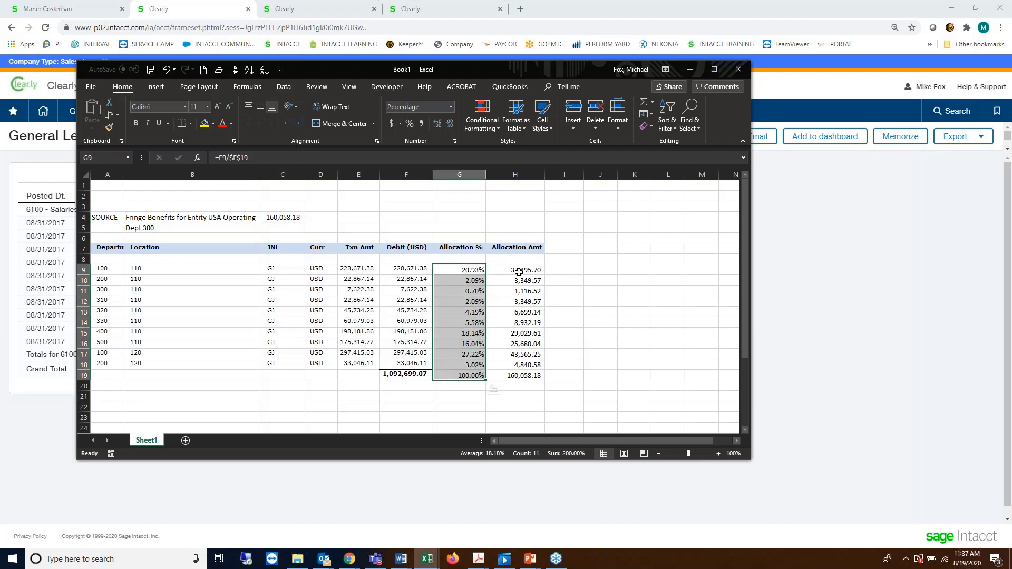
drag(518, 271, 516, 365)
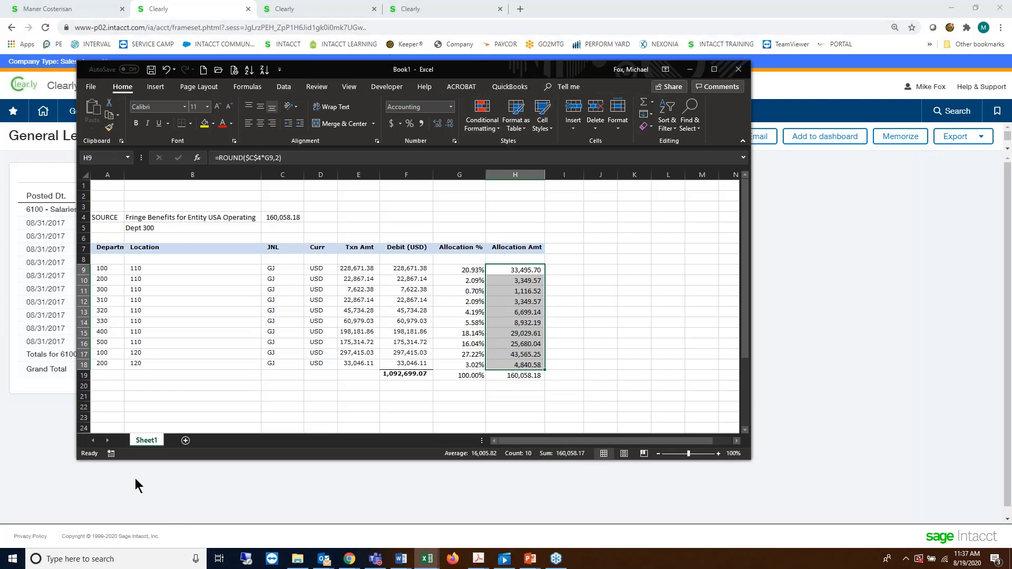
key(alt+Tab)
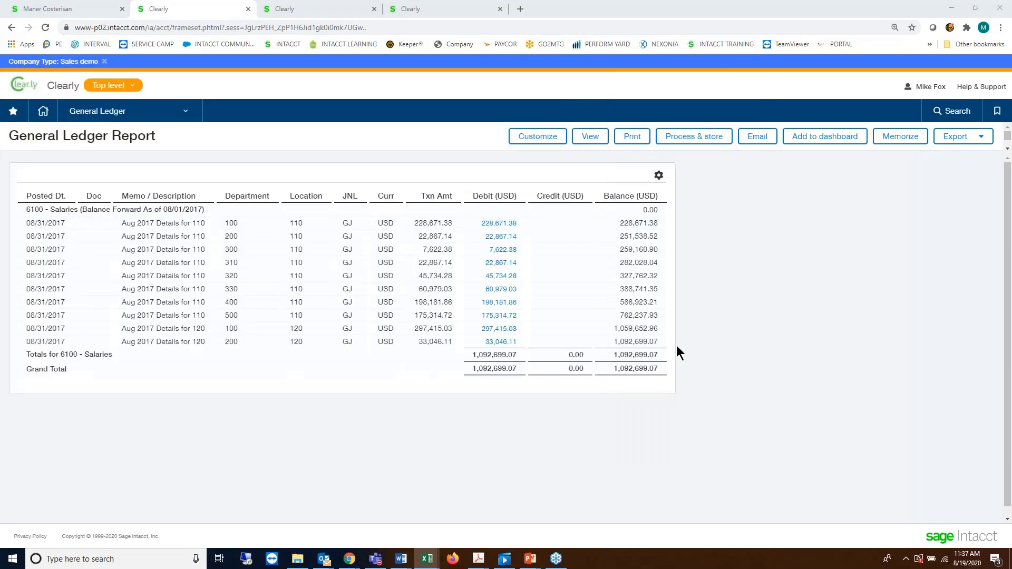
- Open the Import data checklist from the Company setup and review the Account Groups entry
click(105, 115)
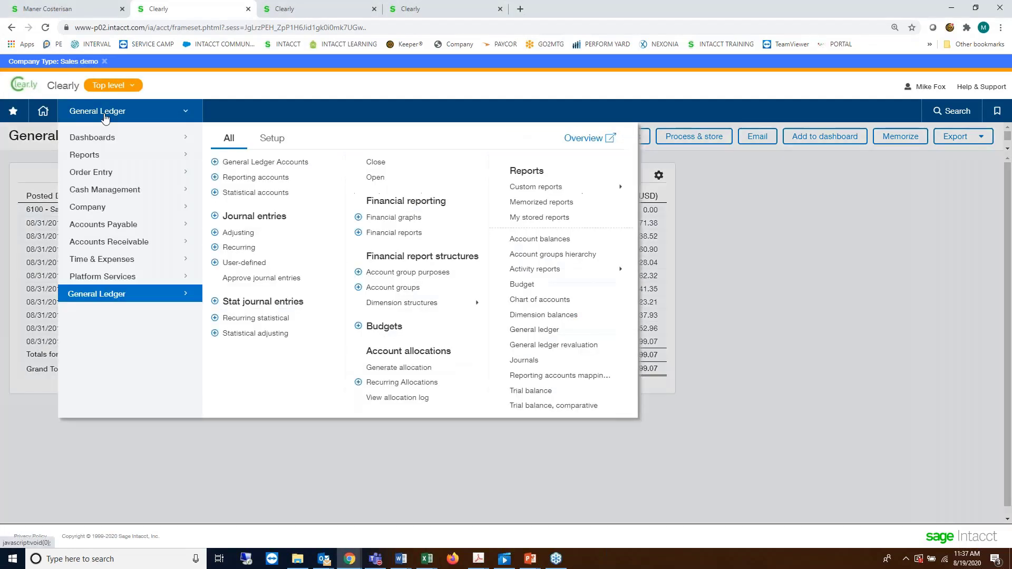
mouse_move(89, 207)
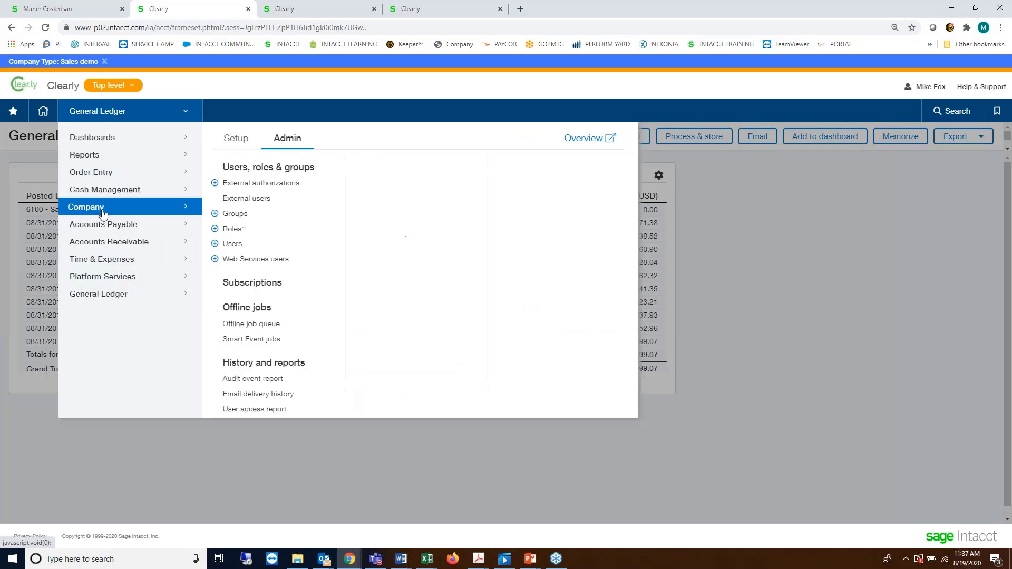
click(237, 141)
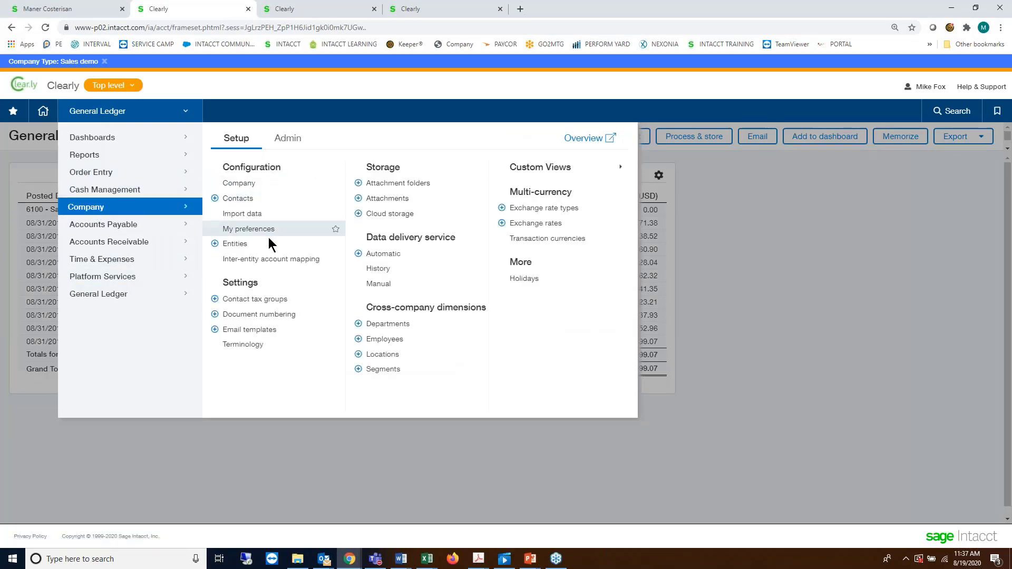
click(242, 216)
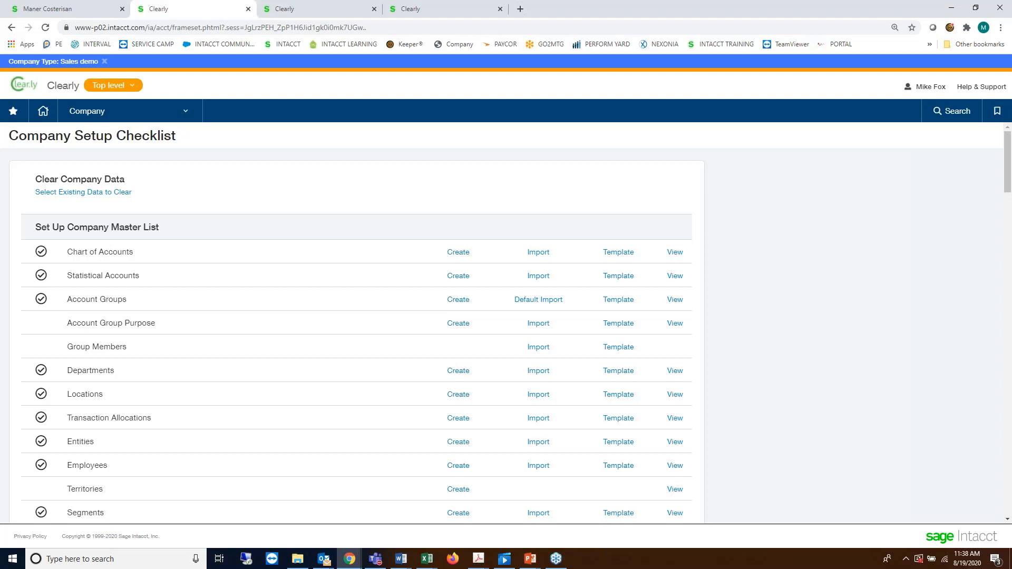
click(459, 298)
click(90, 112)
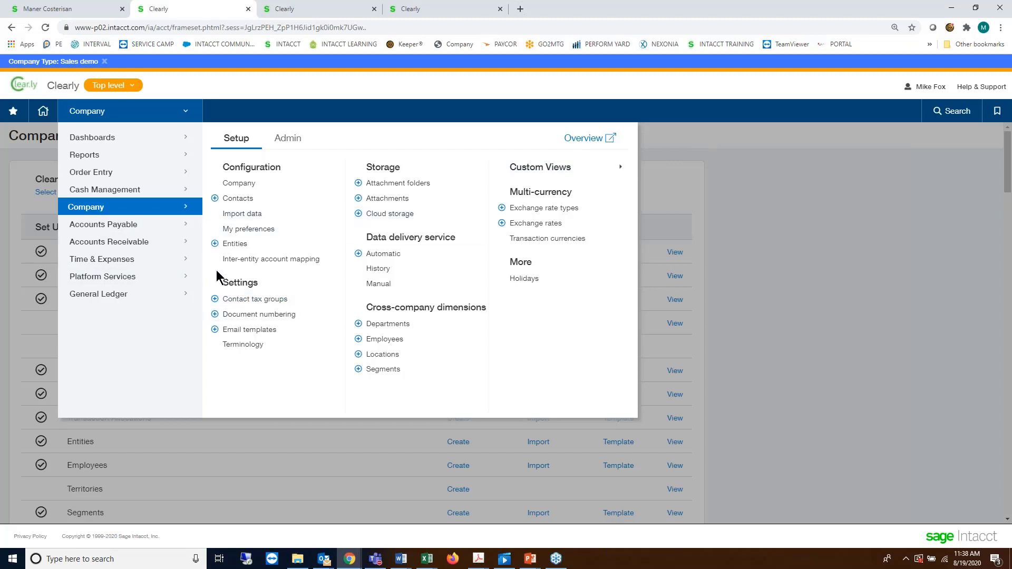
click(764, 174)
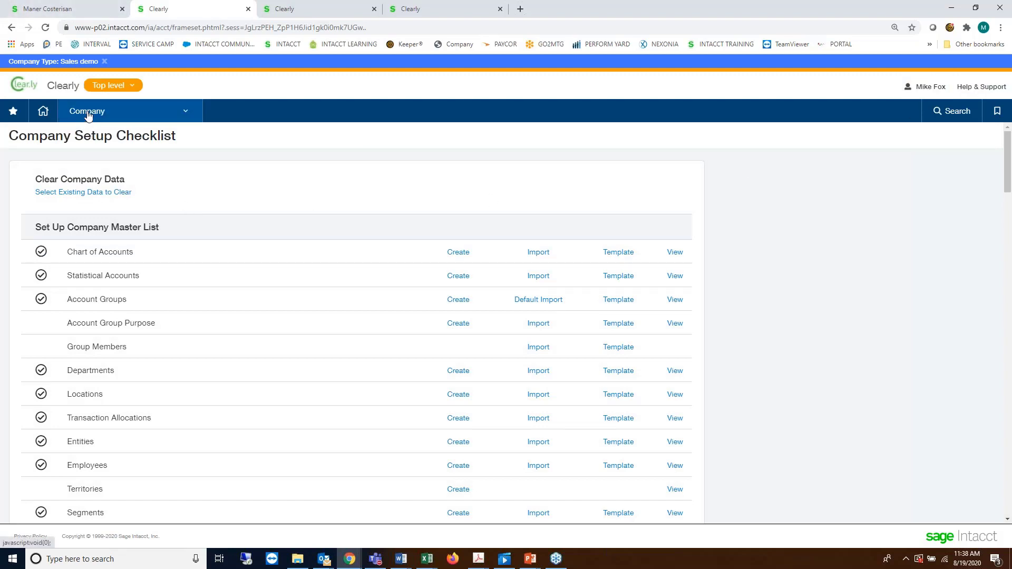
- In another Intacct browser tab, open the favorited reports and launch the Dynamic Allocations Example report
click(303, 7)
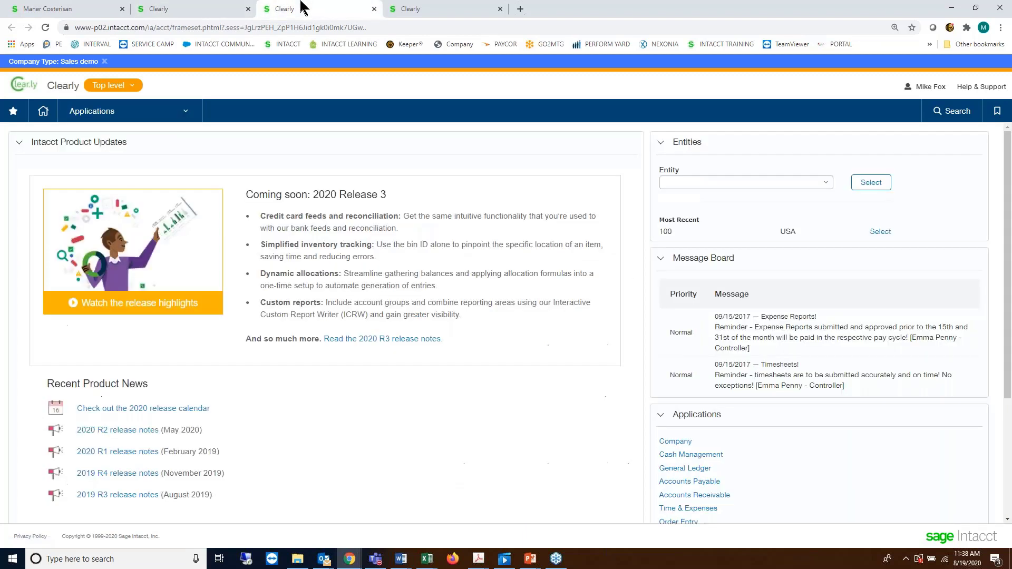
click(394, 10)
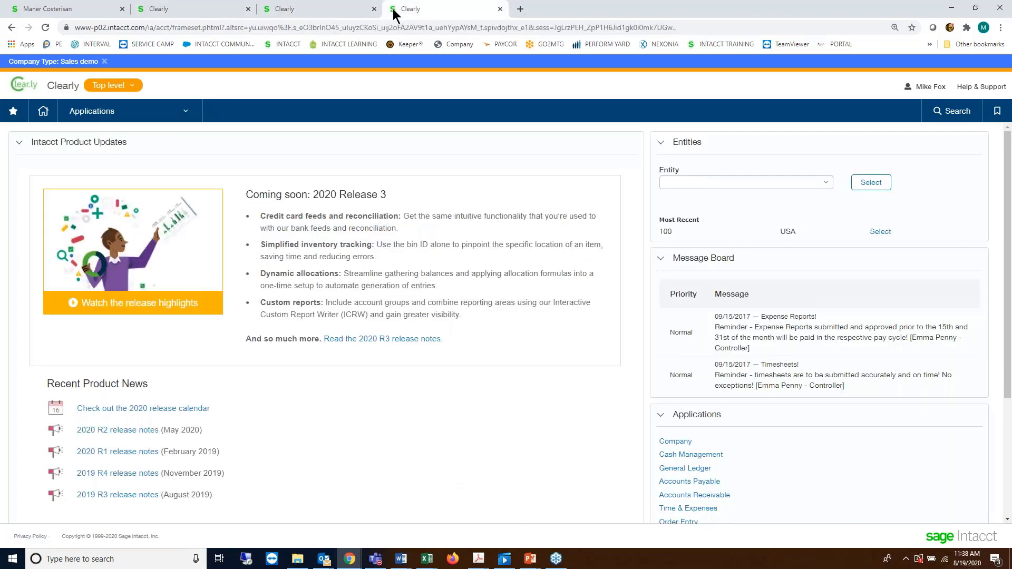
click(286, 14)
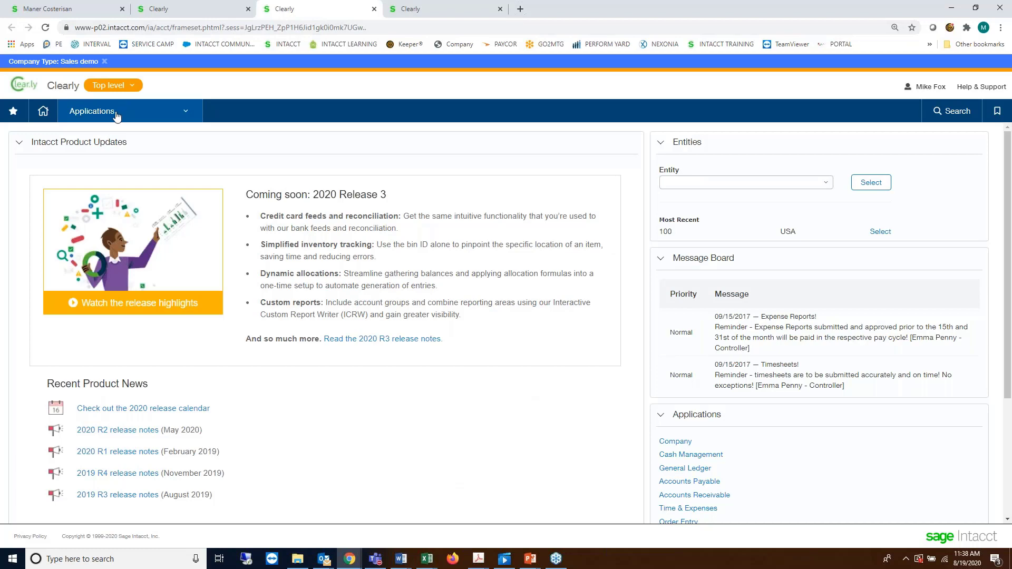
click(117, 116)
click(86, 156)
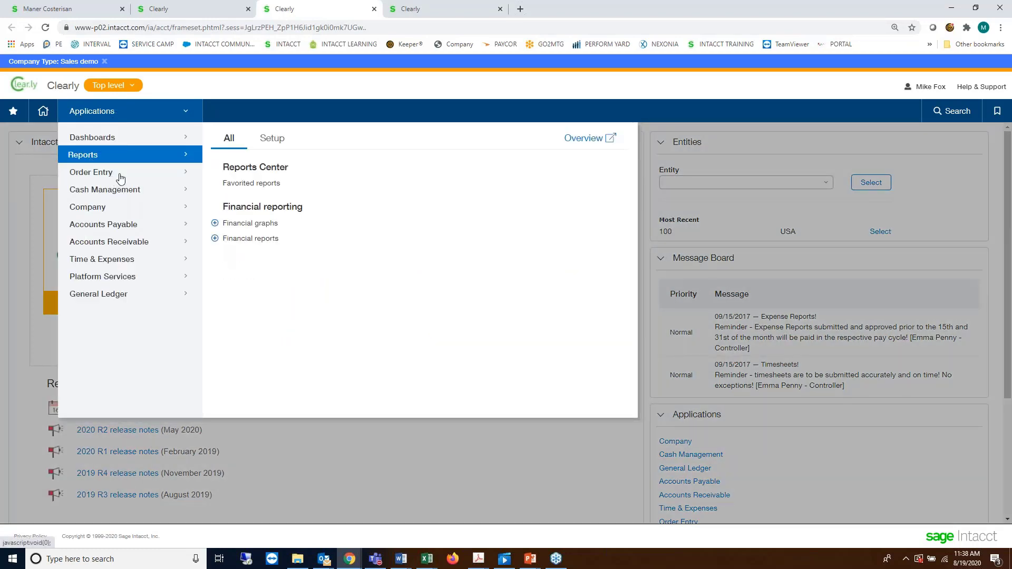
click(253, 185)
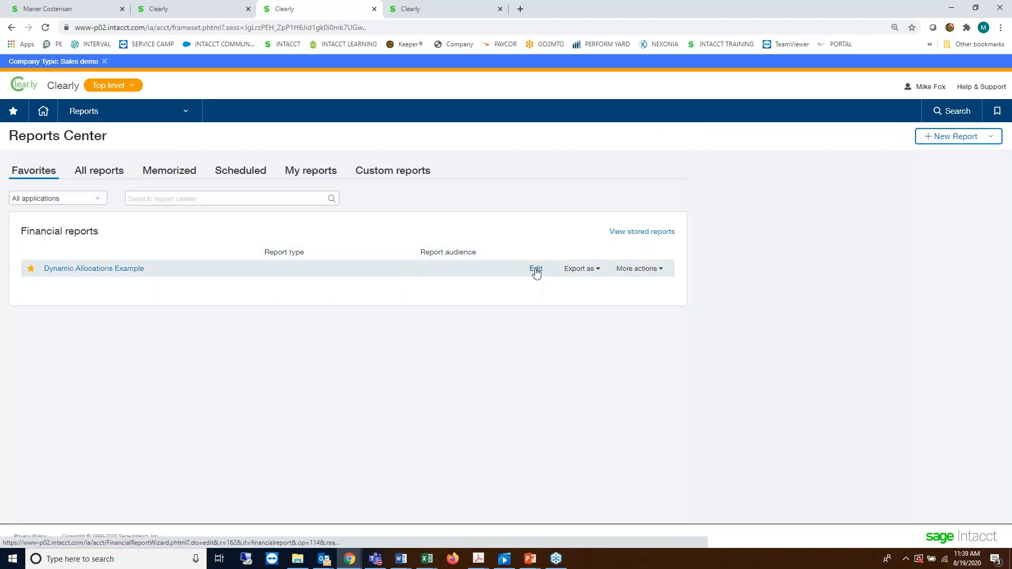
click(87, 269)
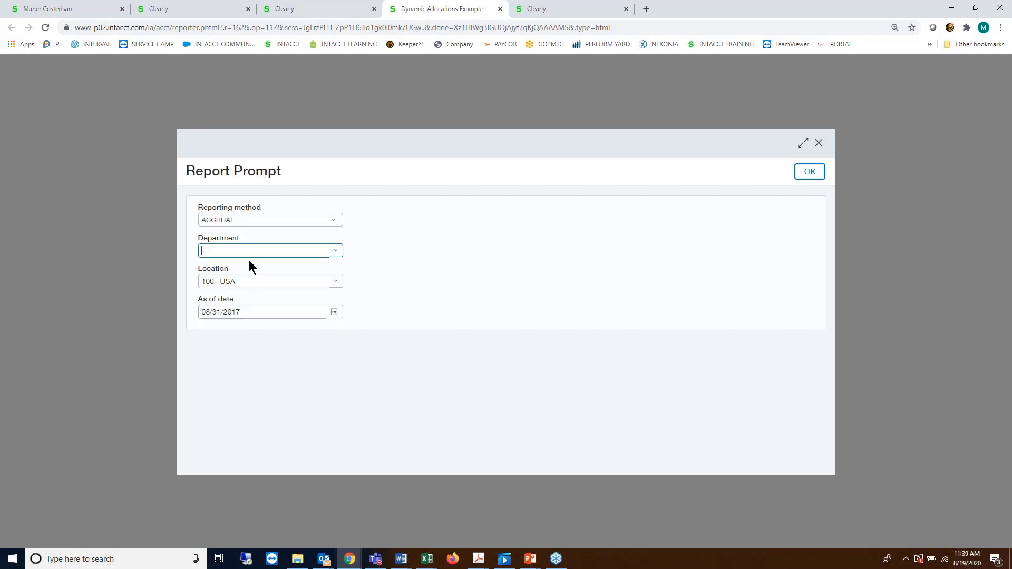
- Try to run the Dynamic Allocations Example report for the Operating Entities location, and return to the report prompt
click(335, 287)
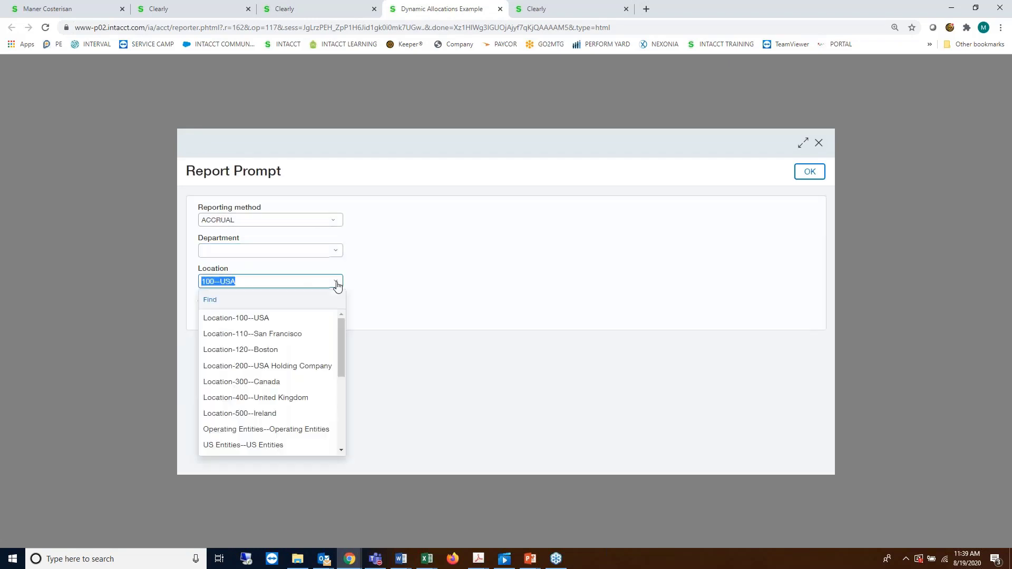
click(257, 428)
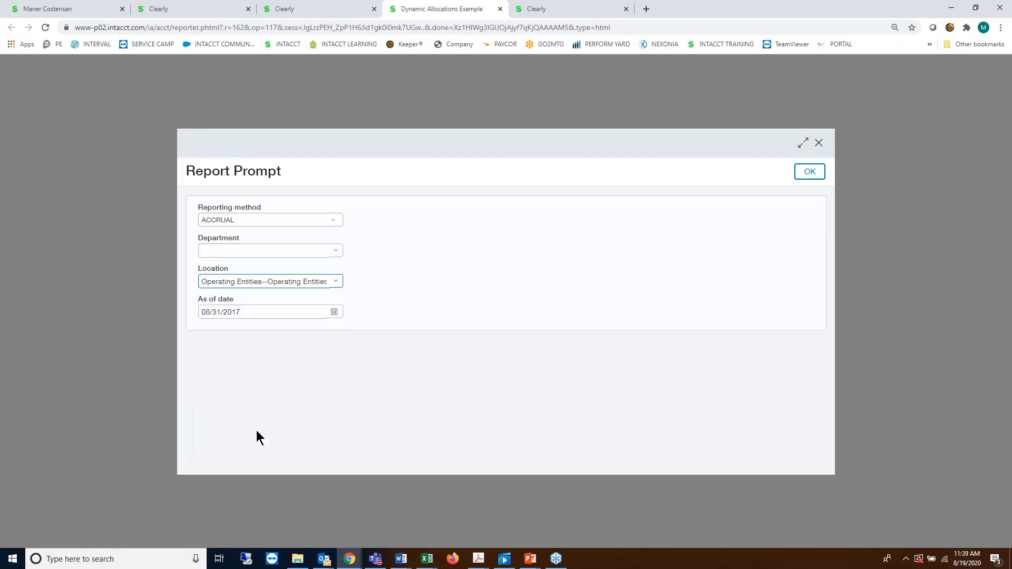
click(794, 166)
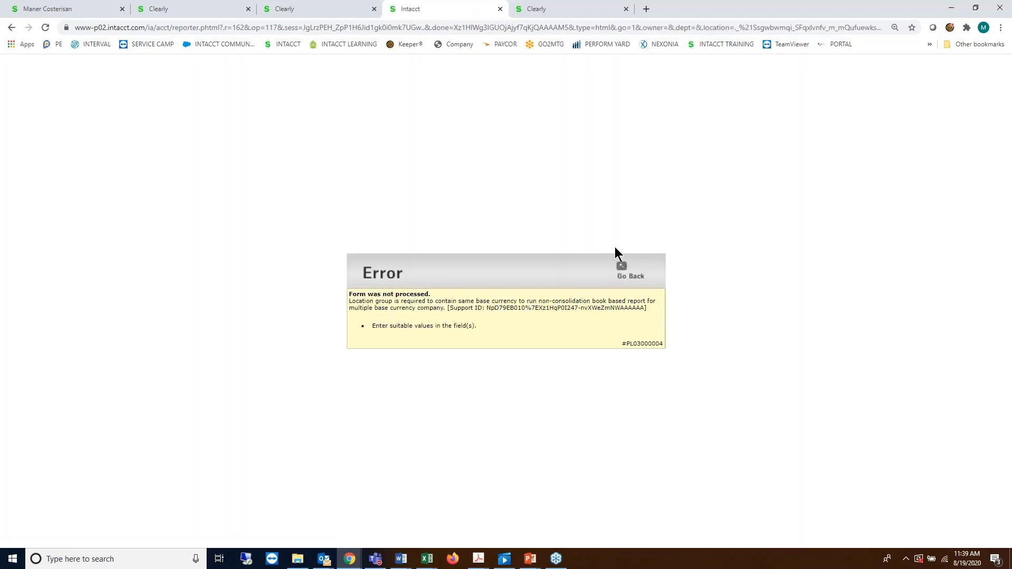
click(625, 268)
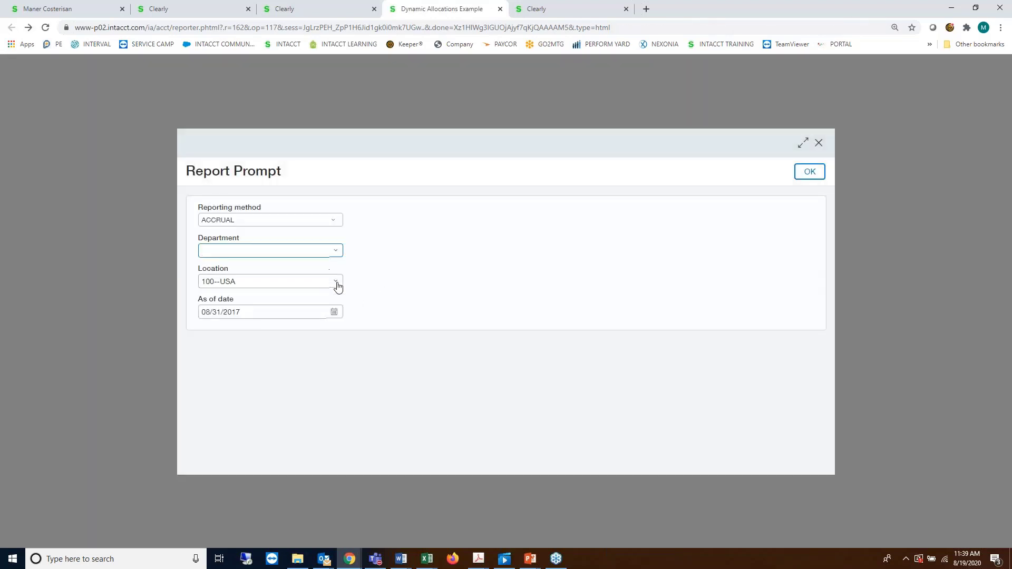
- Run the Dynamic Allocations Example report for location 100--USA as of 08/31/2017
click(806, 171)
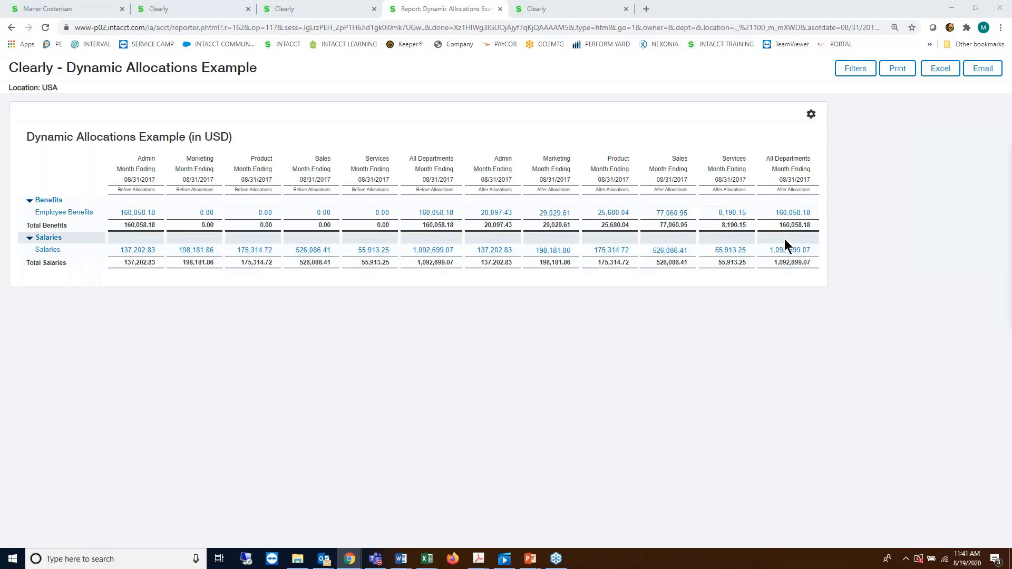
click(401, 301)
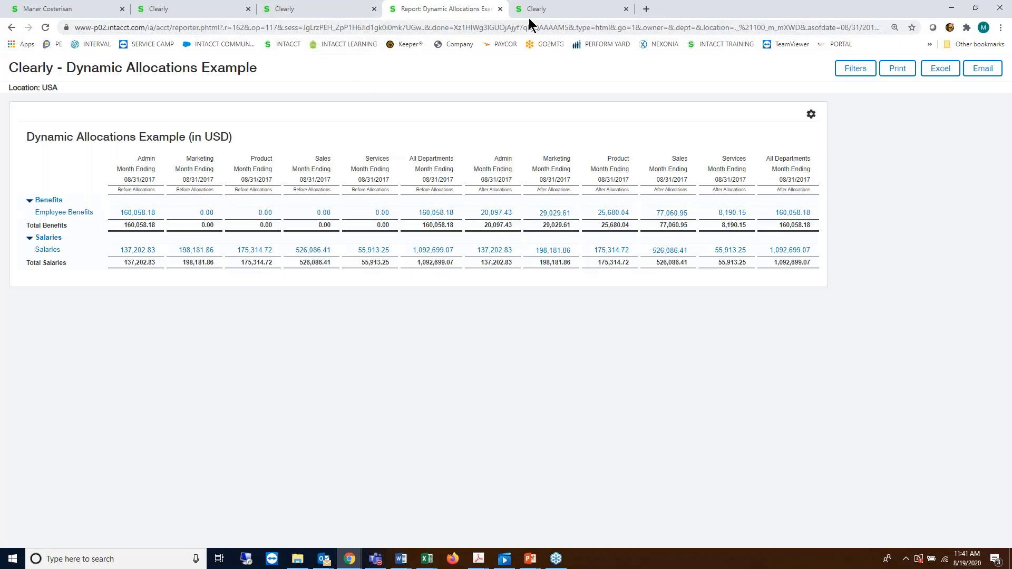
- Return to the Reports Center, open the Dynamic Allocations Example report for editing, and view its column definitions
click(313, 11)
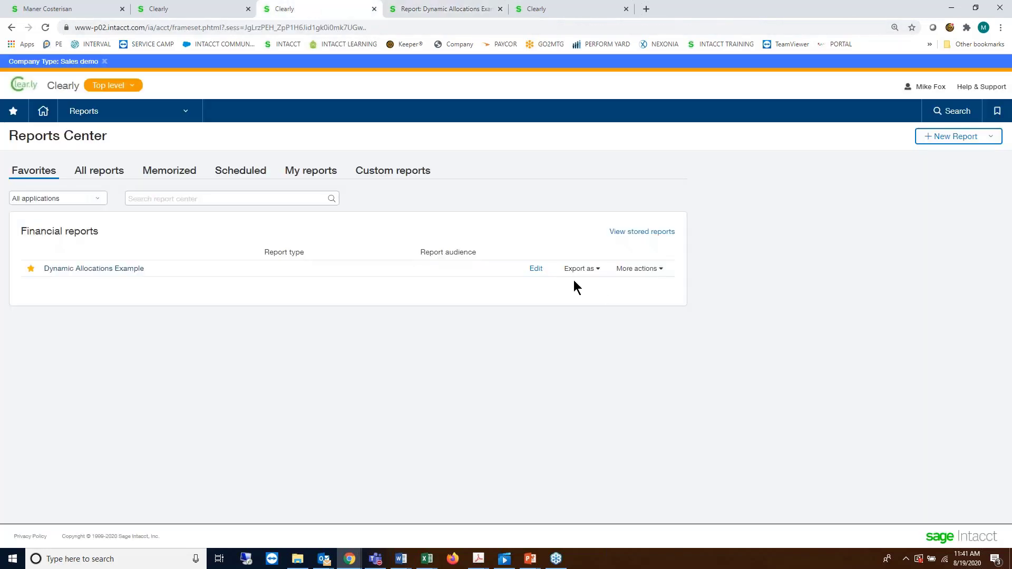
click(536, 270)
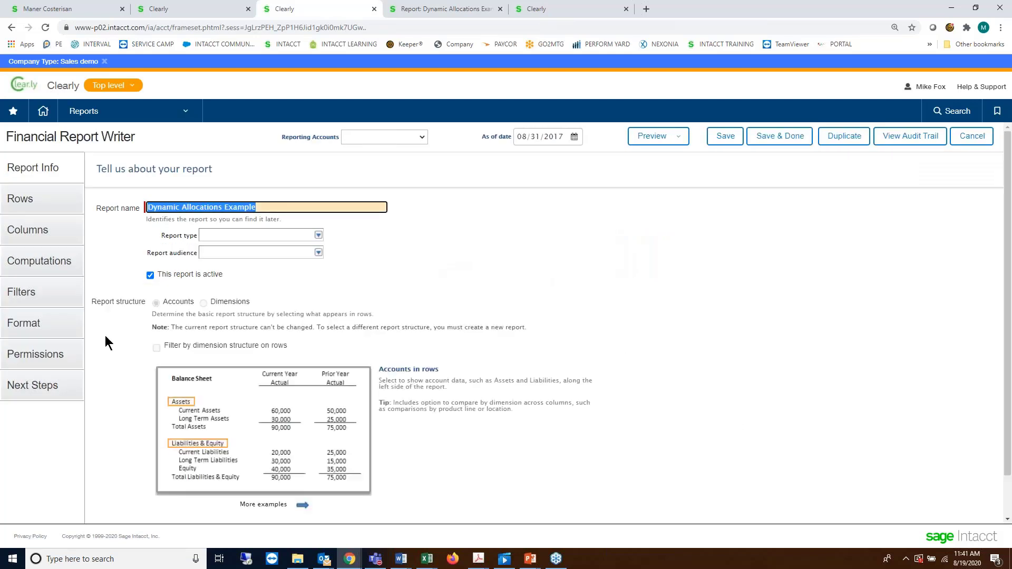
click(18, 236)
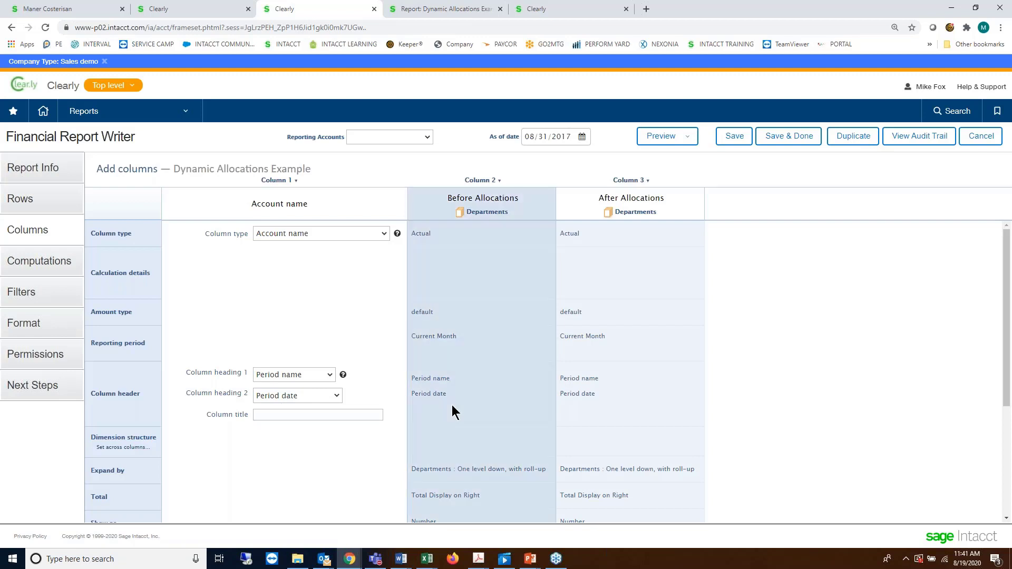
- Review the column definitions and expand the Before Allocations column to examine its reporting book and other books settings
scroll(450, 406, down, 1)
scroll(610, 396, down, 2)
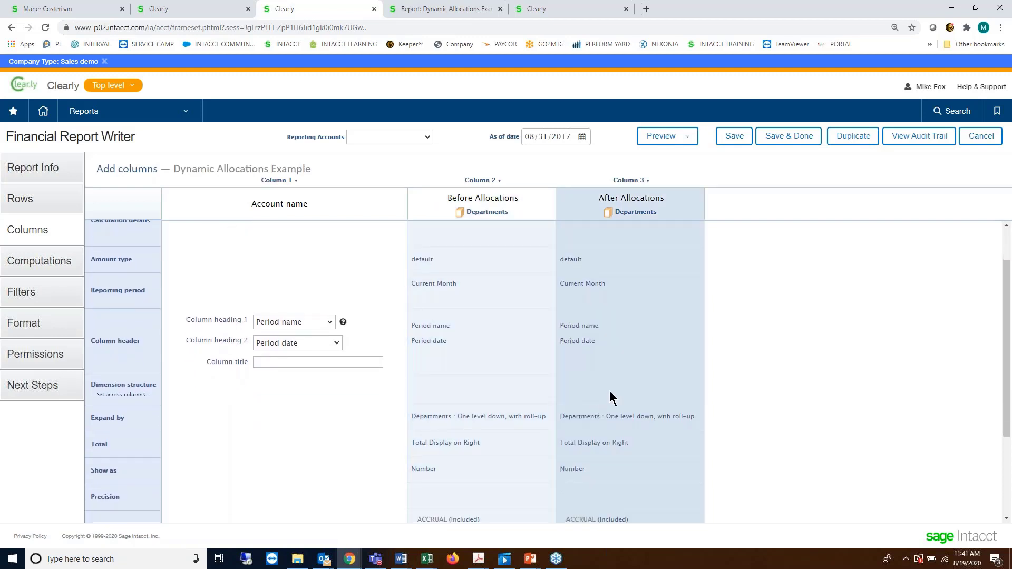
scroll(443, 408, down, 1)
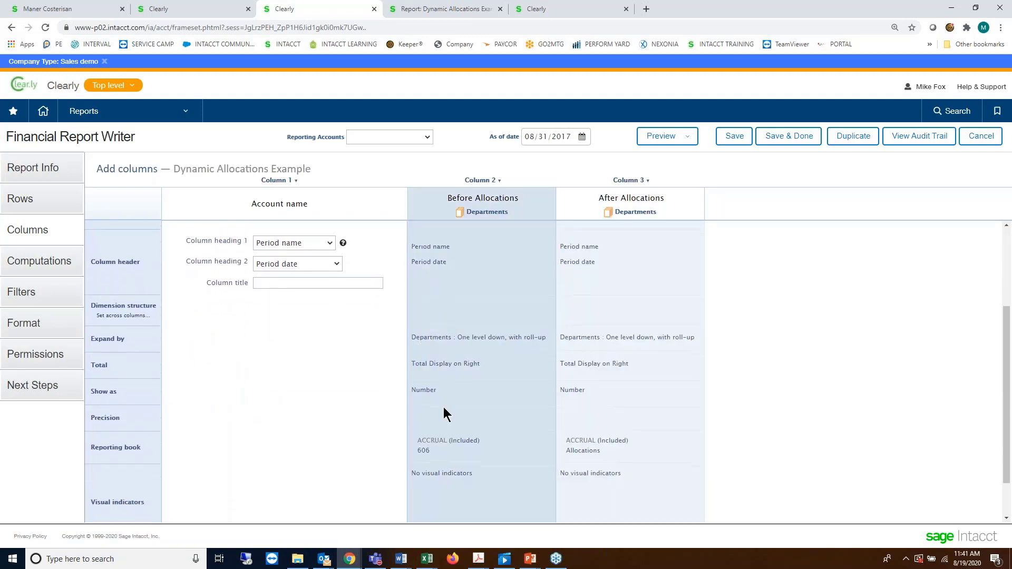
click(443, 407)
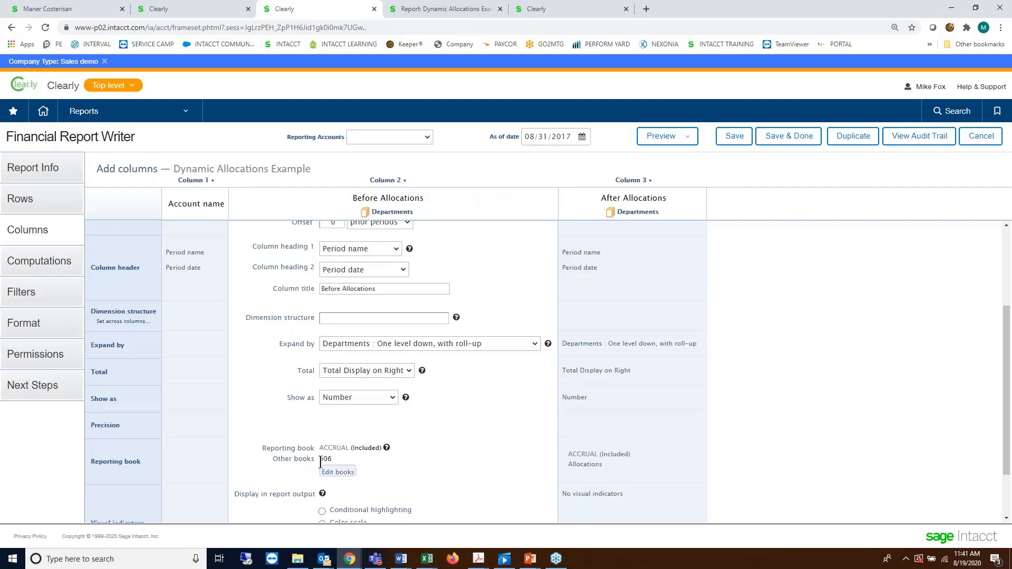
scroll(315, 459, down, 1)
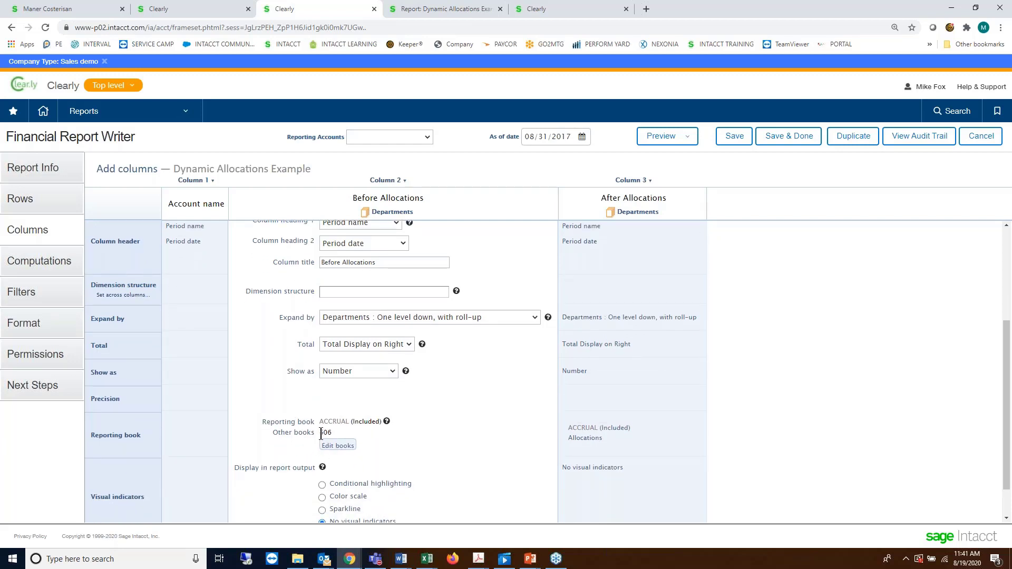
- Expand the After Allocations column, save the report, and review the column's reporting period and book settings
click(589, 447)
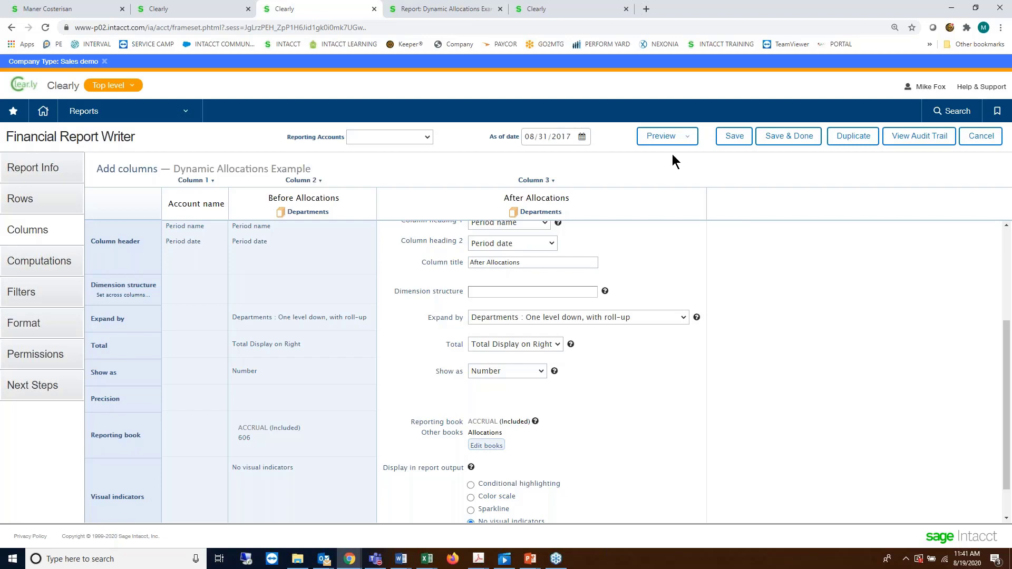
click(726, 137)
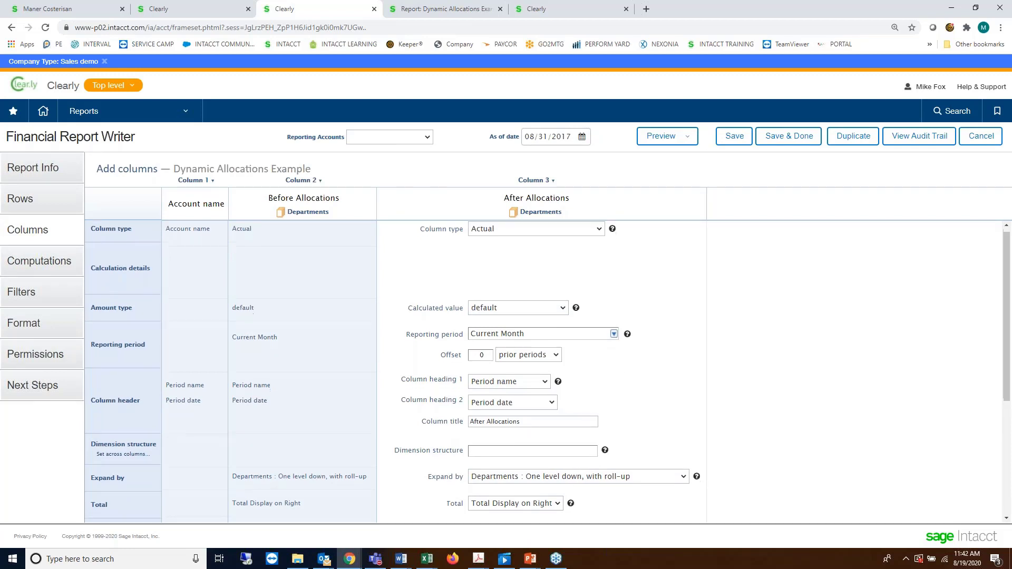
scroll(506, 439, down, 3)
scroll(536, 372, down, 2)
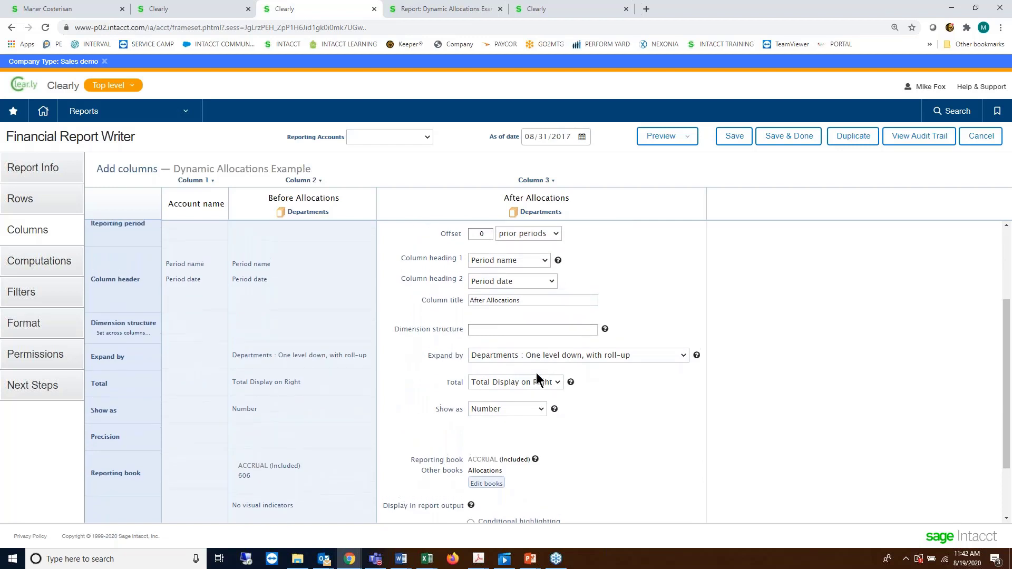
scroll(536, 372, up, 3)
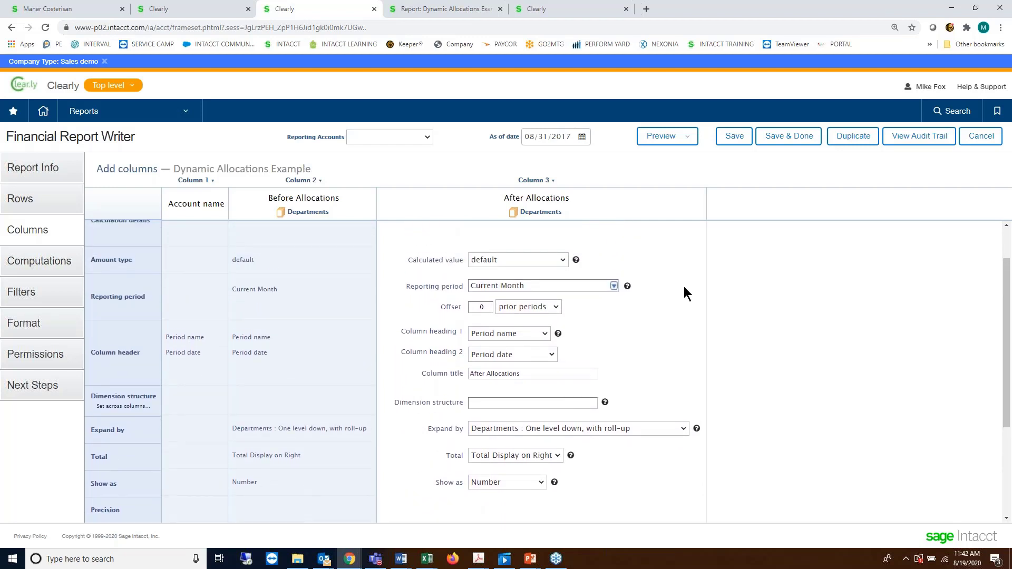
scroll(684, 287, up, 2)
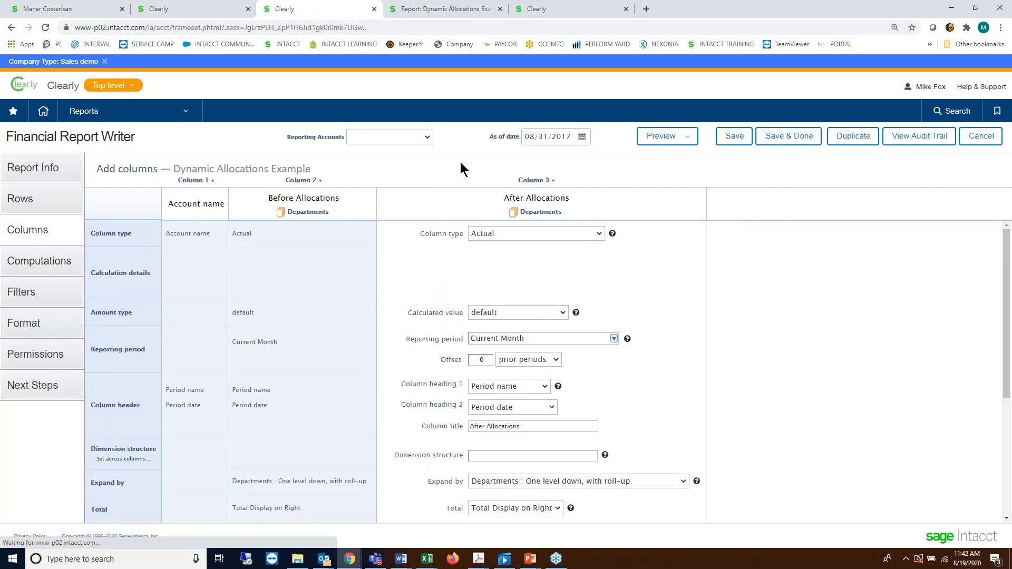
- In the run report, drill into the after-allocations Employee Benefits total for all departments and open the 89,835.19 credit's journal entry for review
click(438, 10)
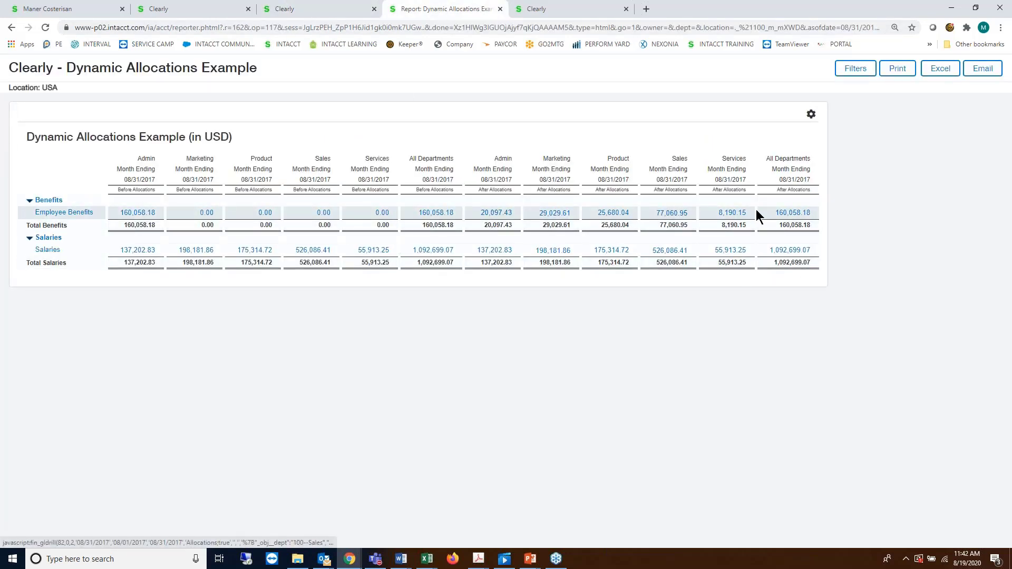
click(800, 214)
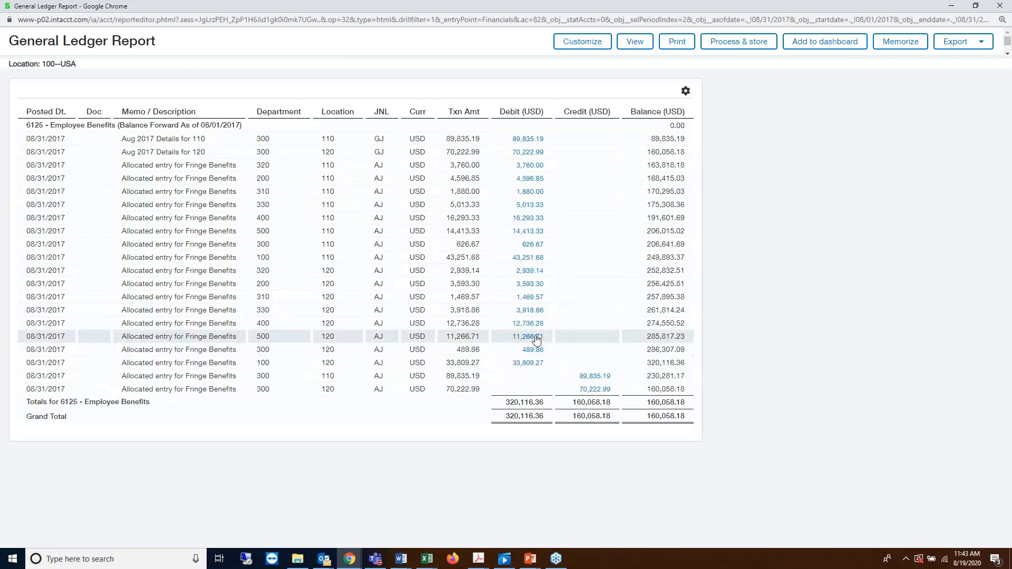
click(589, 378)
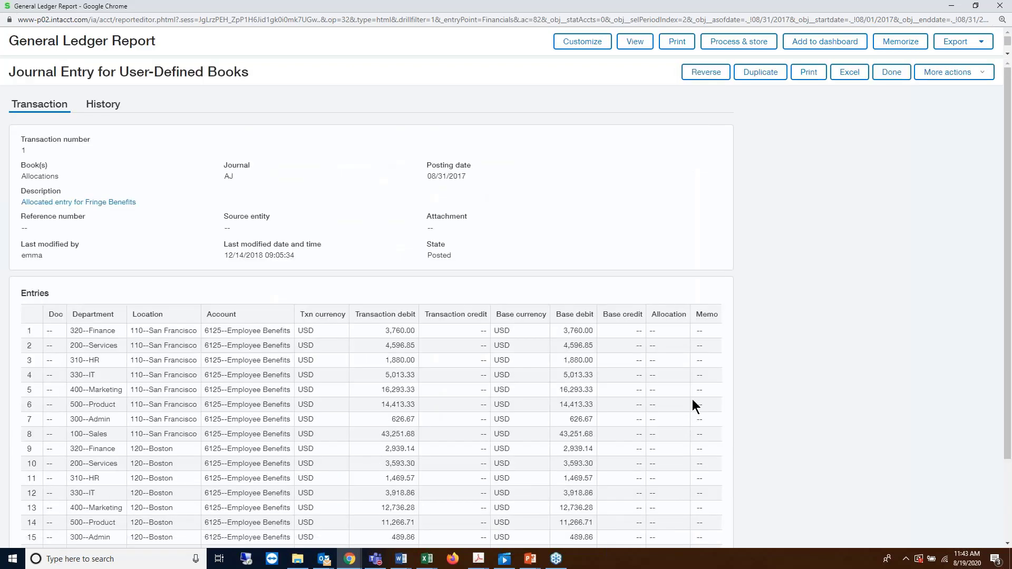
scroll(692, 401, down, 2)
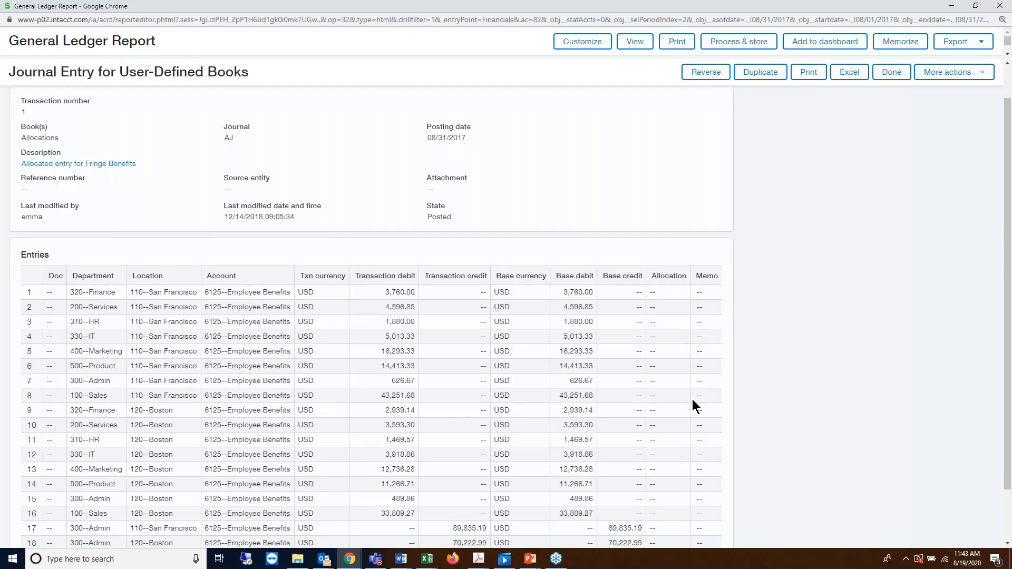
scroll(728, 435, down, 1)
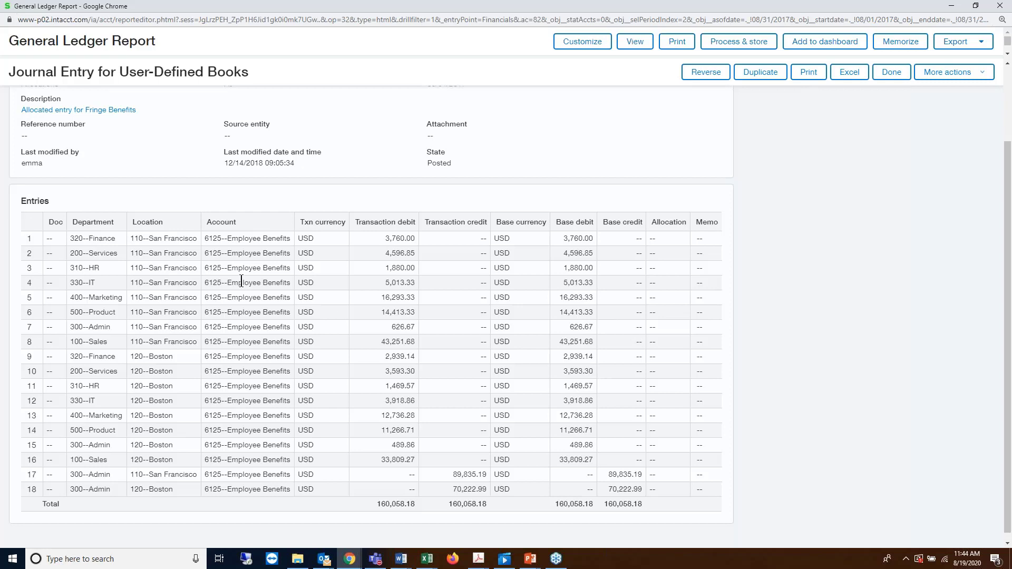
scroll(242, 364, up, 1)
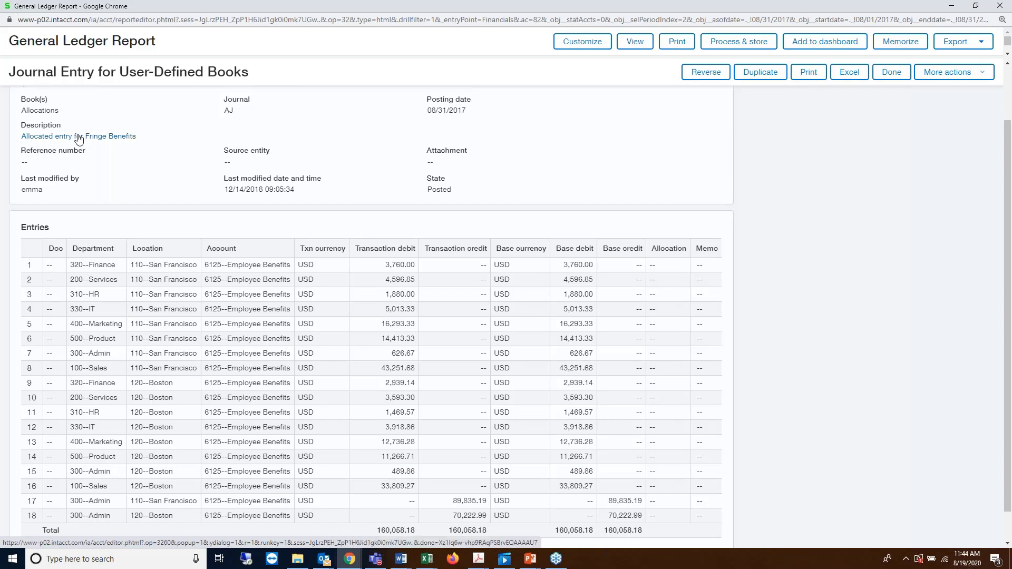
scroll(115, 203, up, 2)
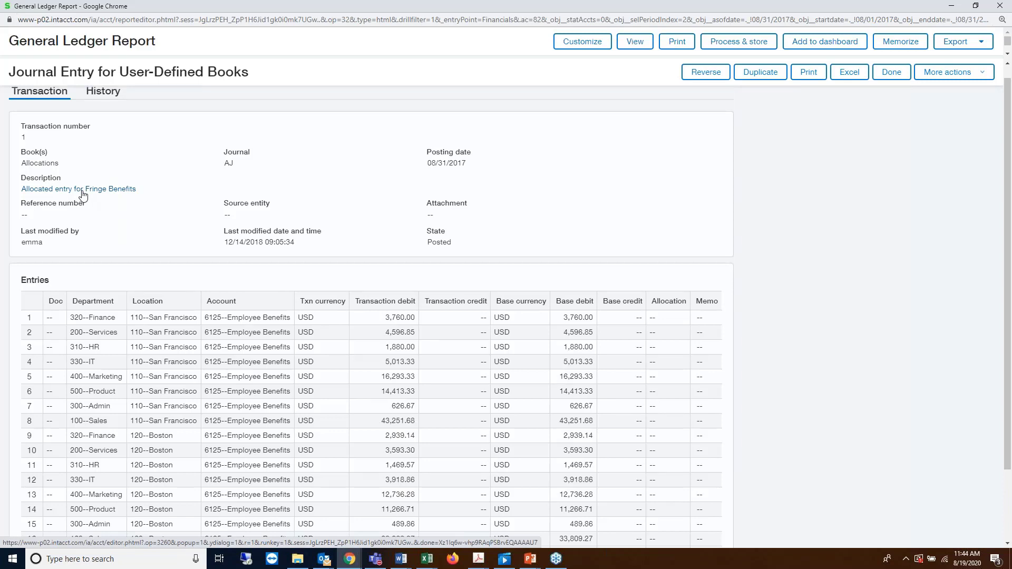
- Open the Fringe Benefits allocation snapshot from the journal entry's description and review its rationale, dimension treatment, source pool and basis
click(83, 191)
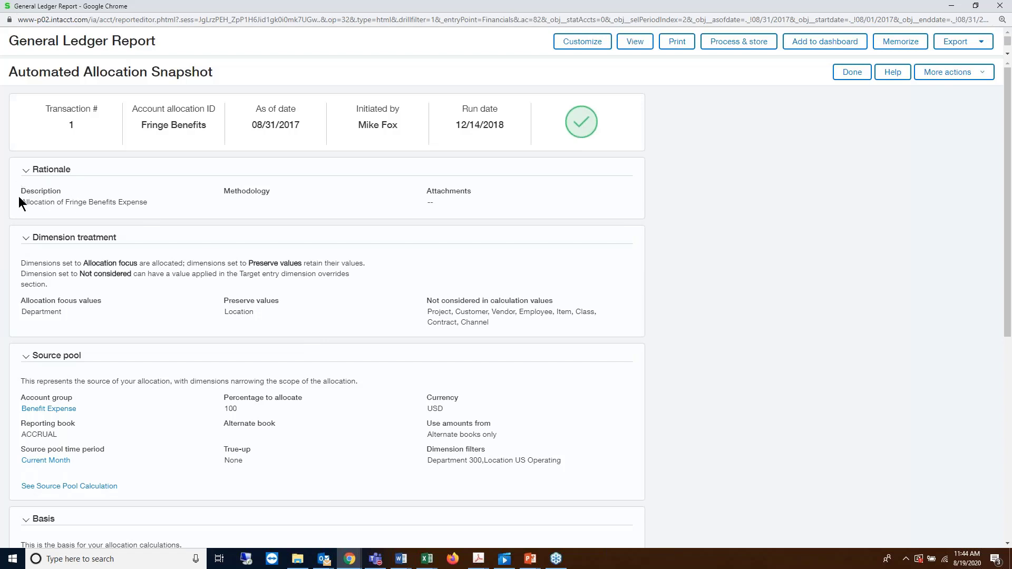
click(28, 175)
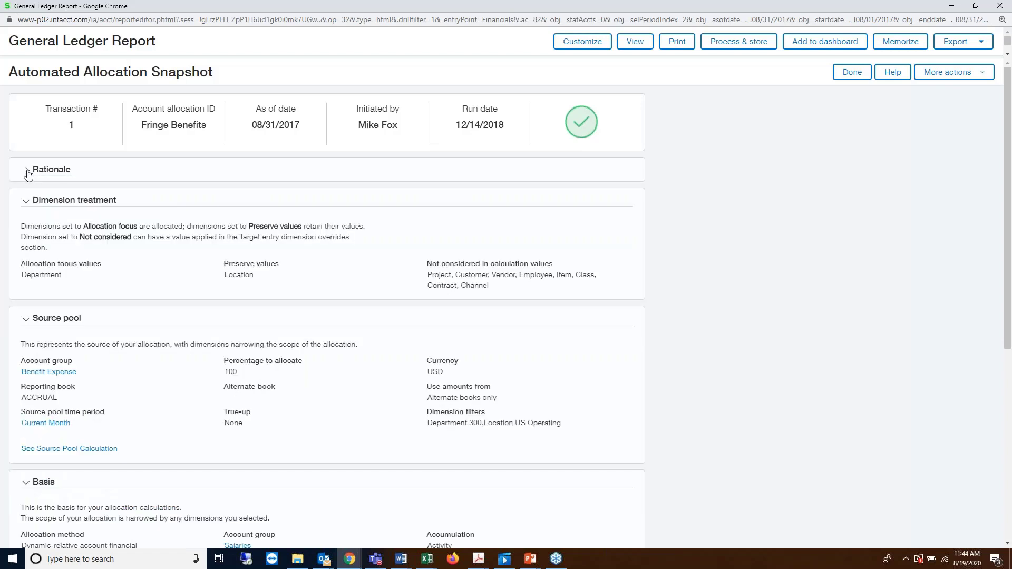
click(27, 174)
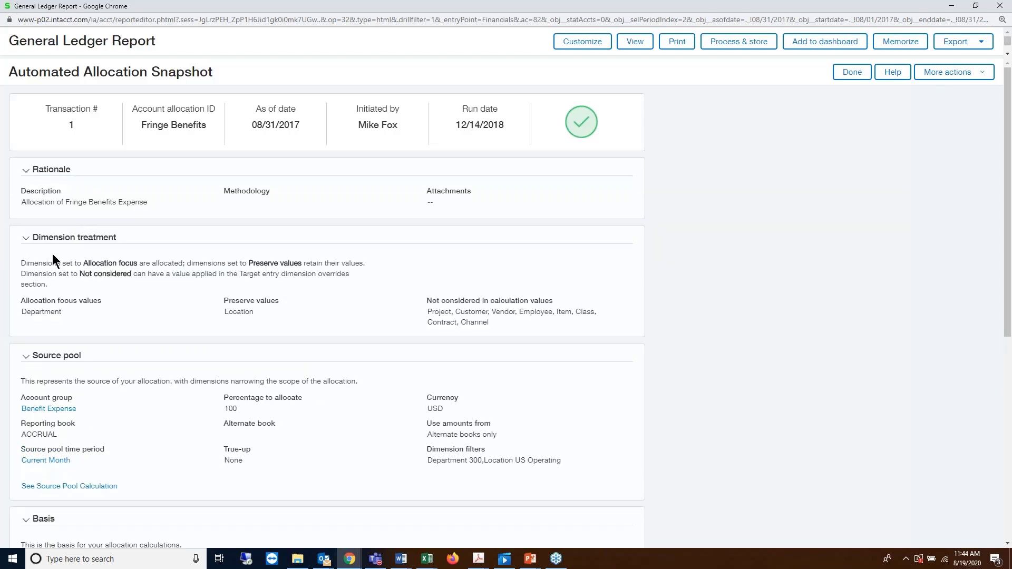
scroll(52, 260, down, 1)
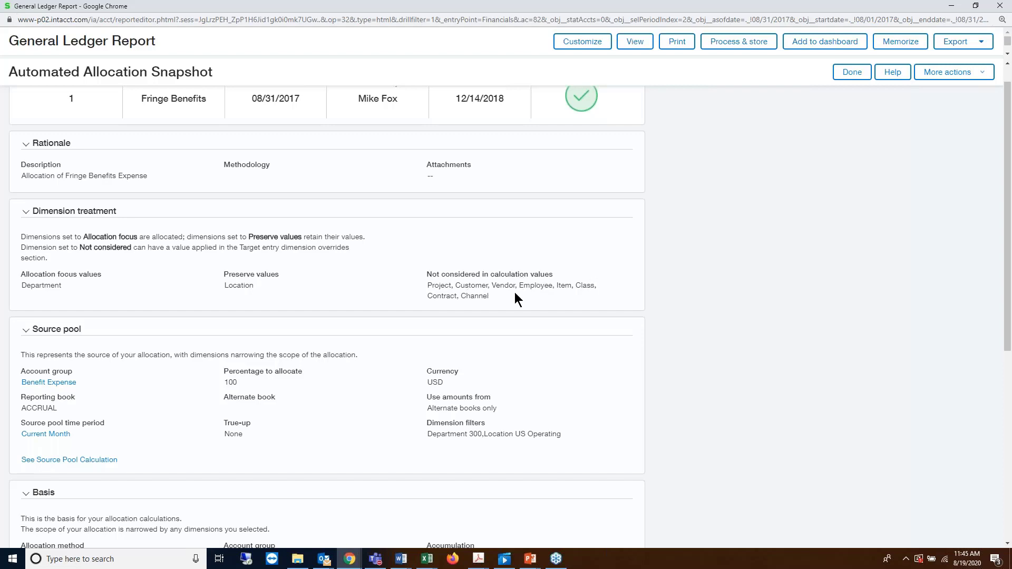
scroll(516, 295, down, 2)
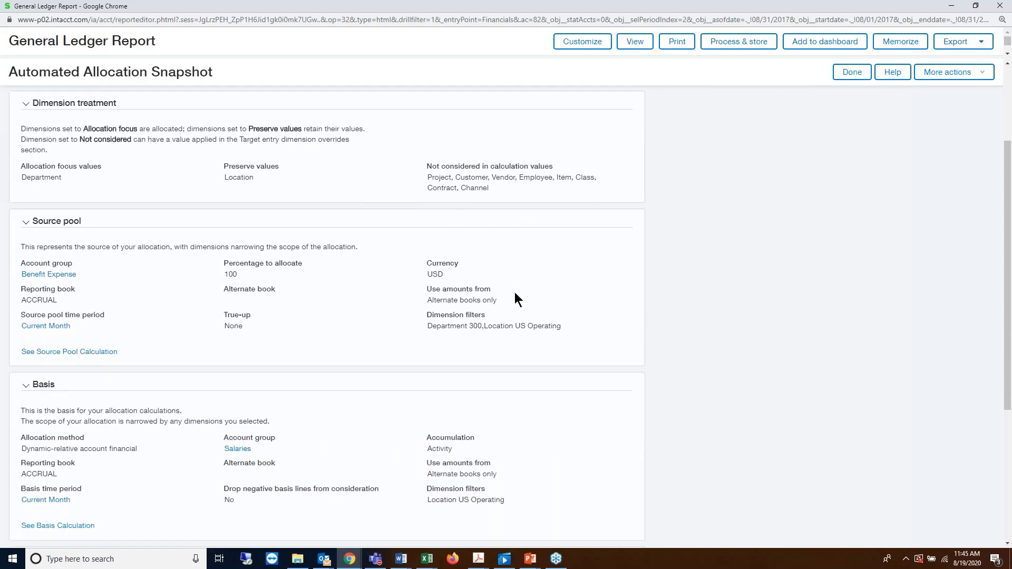
scroll(522, 311, down, 1)
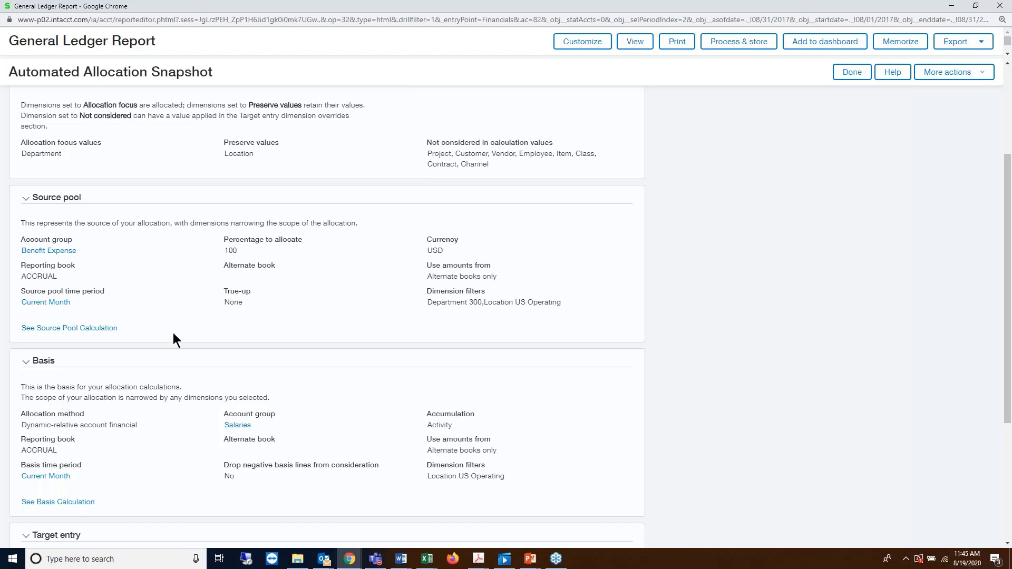
- Download the snapshot's source pool calculation, view it in Excel, and close the workbook
click(99, 329)
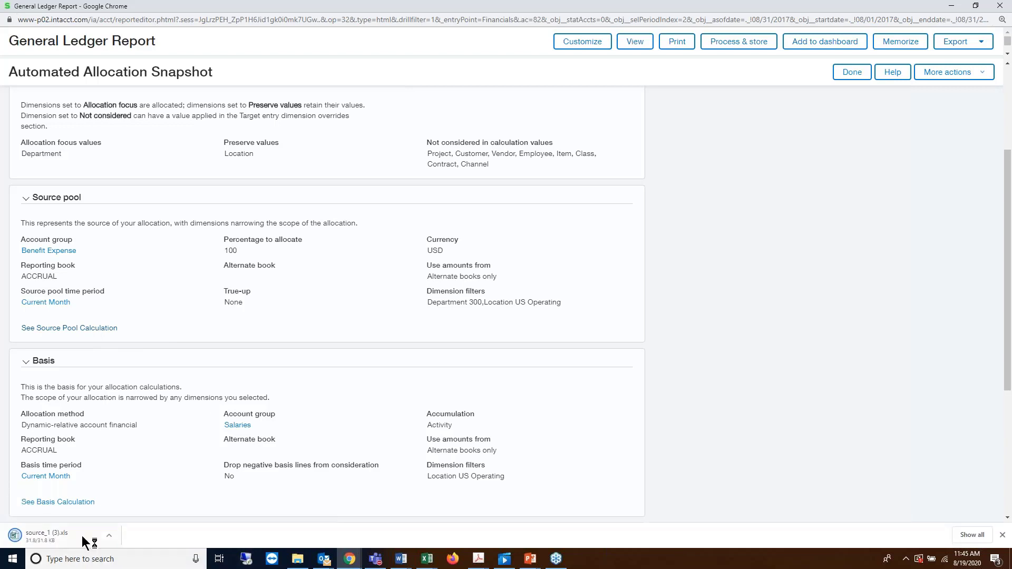
click(59, 536)
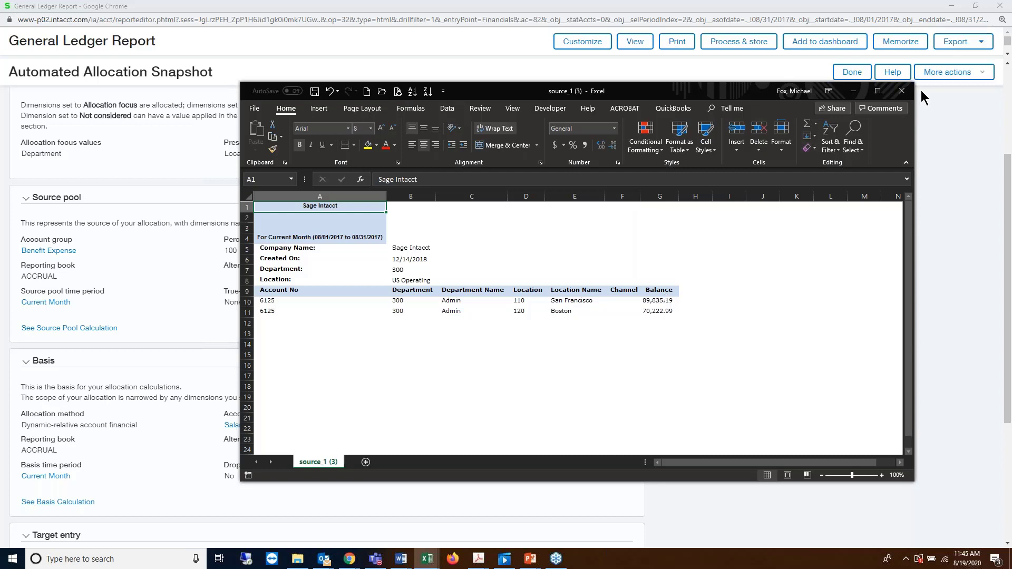
click(903, 99)
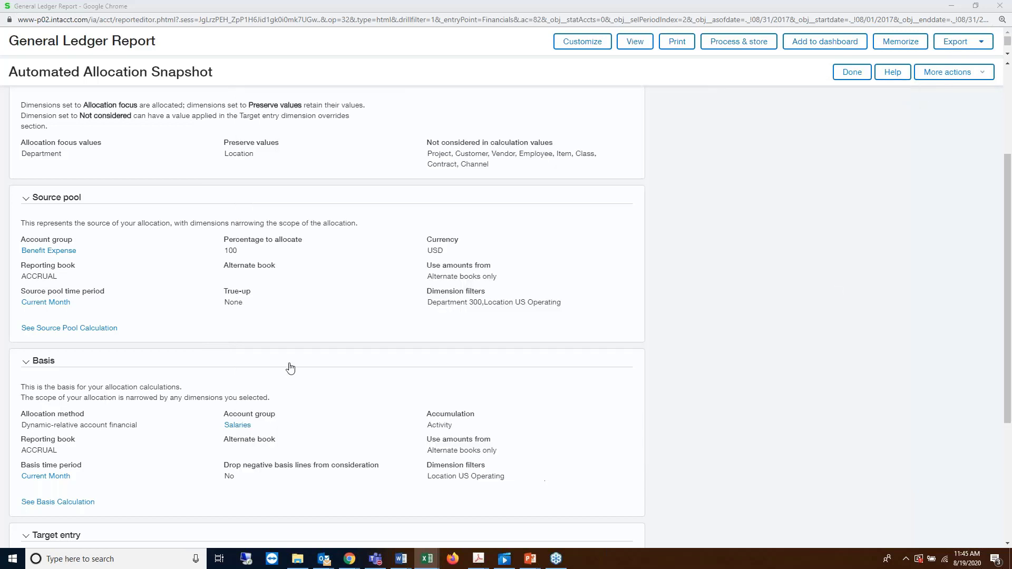
- Review the target entry details, then download the basis calculation, view it in Excel, and close the workbook
scroll(256, 363, down, 2)
scroll(255, 362, down, 3)
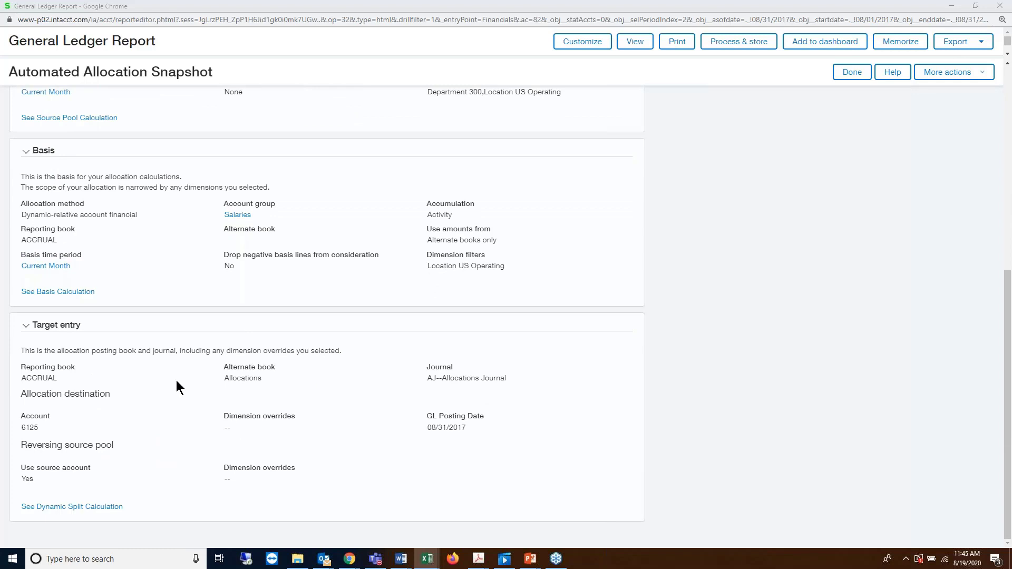
click(37, 294)
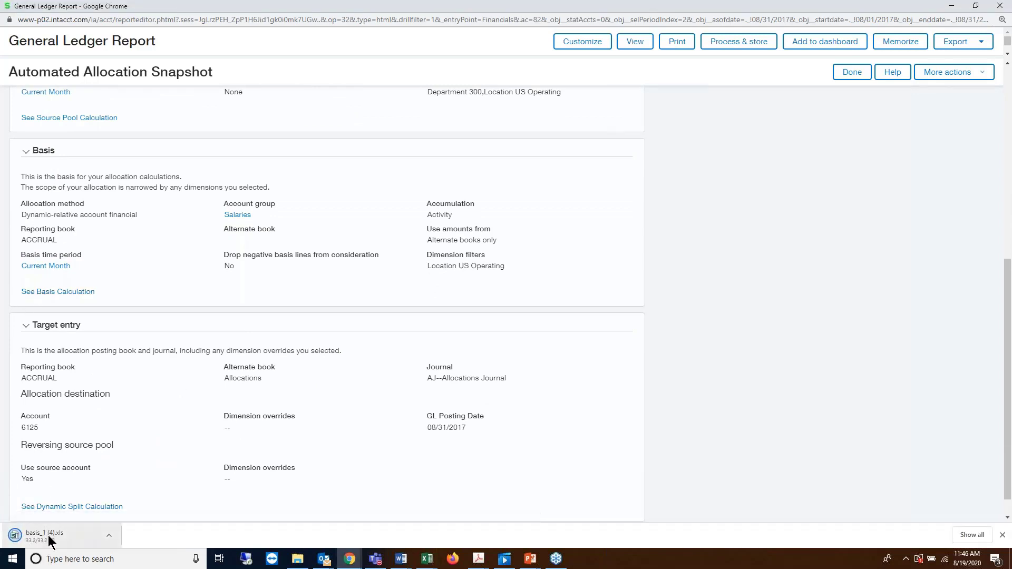
click(48, 536)
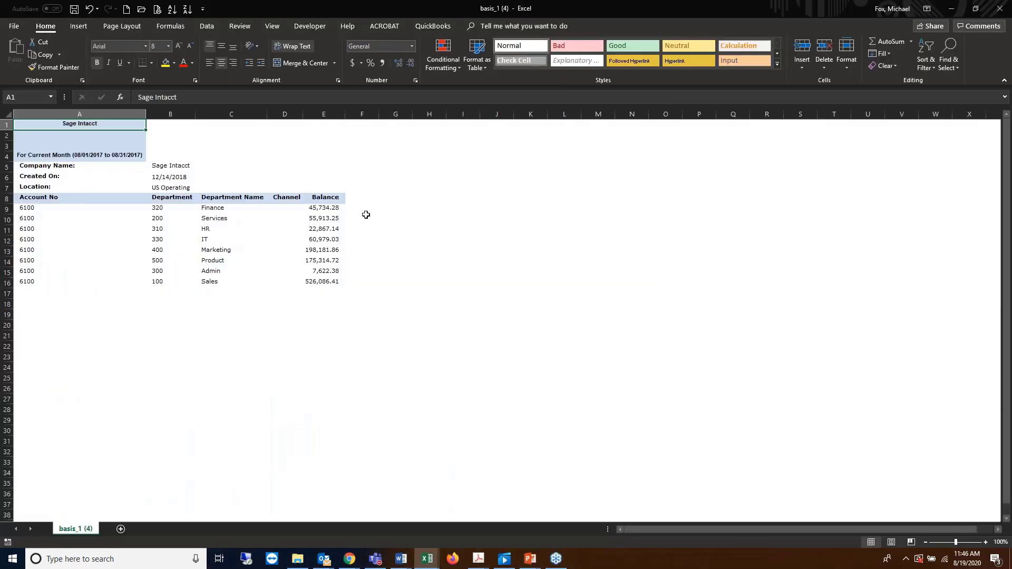
click(1000, 9)
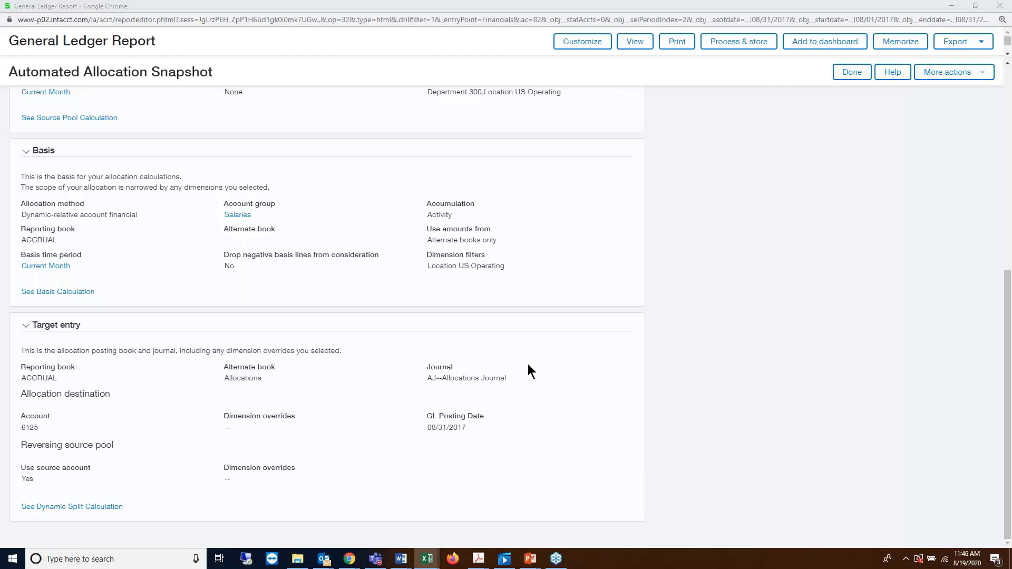
- View the dynamic split calculation percentages, and return to the Dynamic Allocations Example report by closing the snapshot, journal entry and ledger report
click(78, 507)
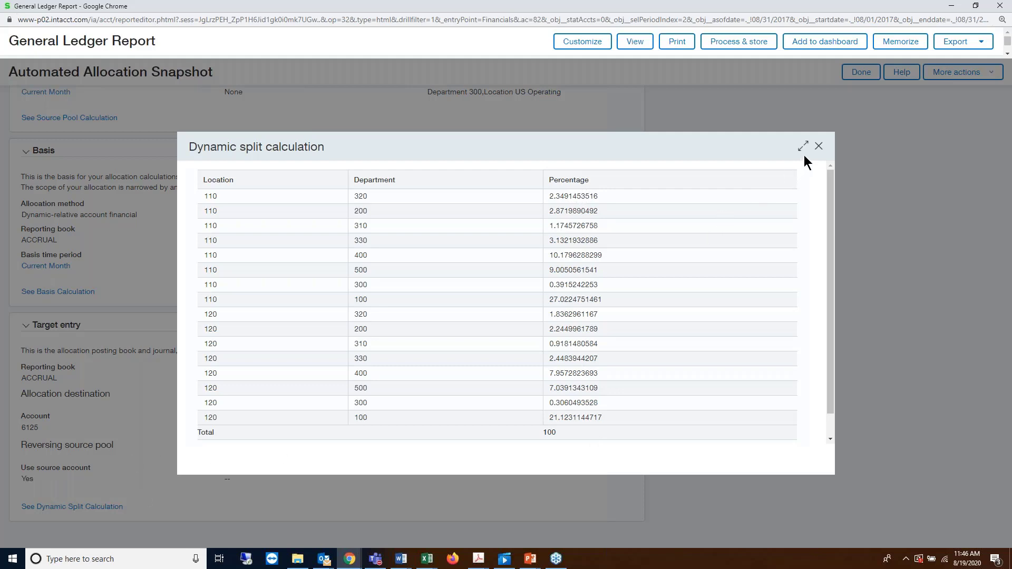
click(818, 148)
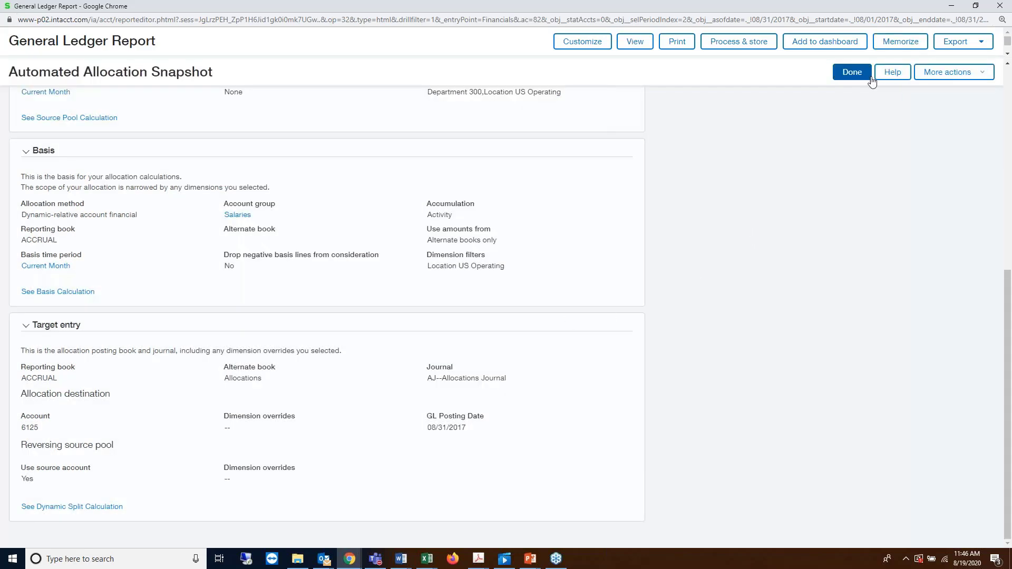
click(852, 72)
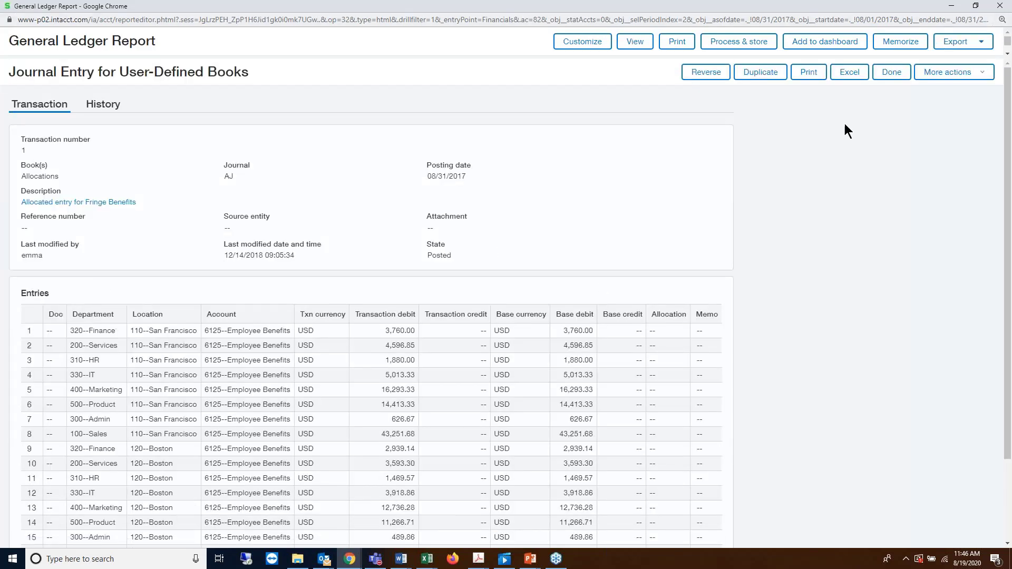
click(890, 73)
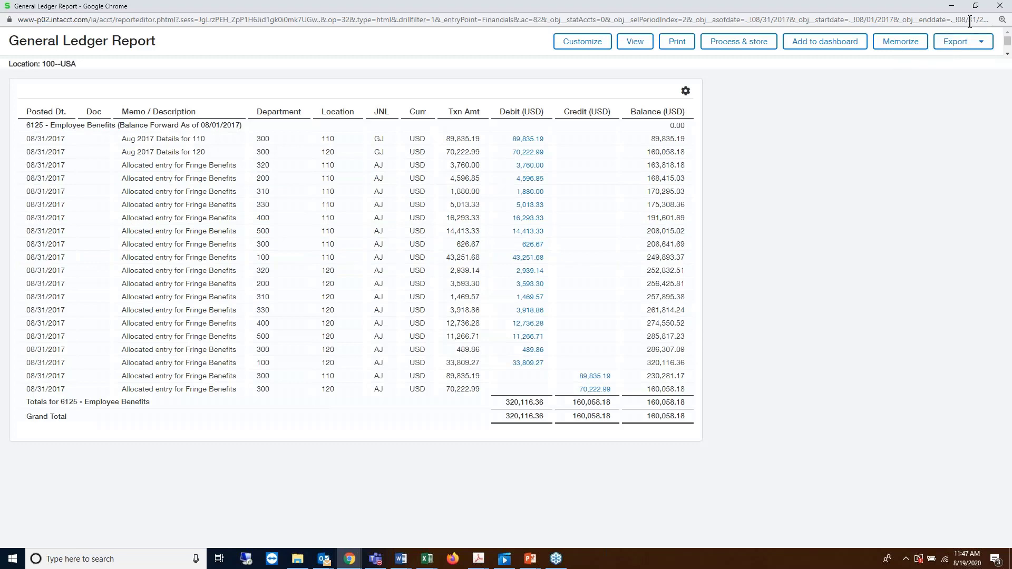
click(999, 5)
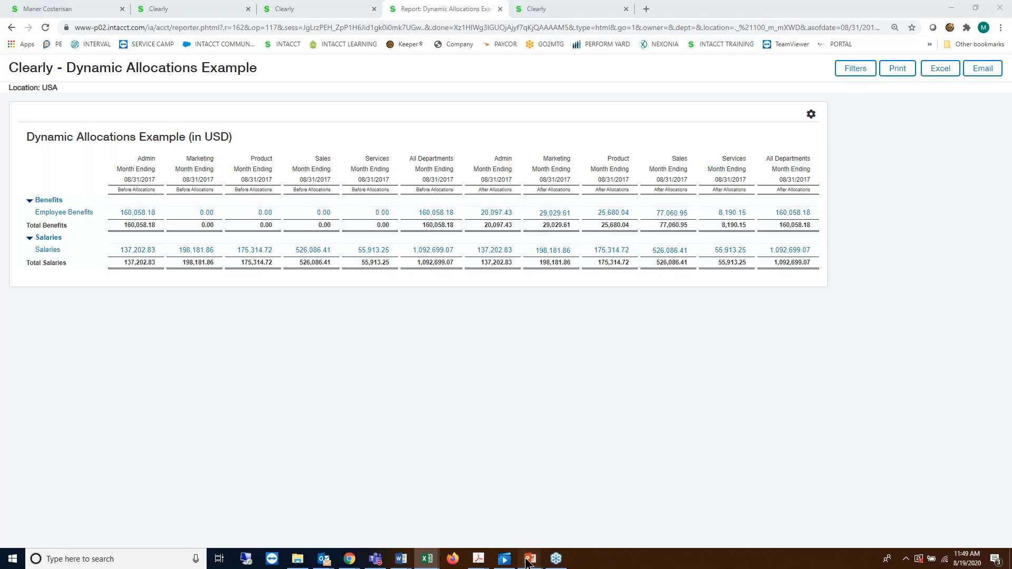
- Switch to the running PowerPoint slide show and show the Sage Intacct Dynamic Allocations title slide
mouse_move(528, 560)
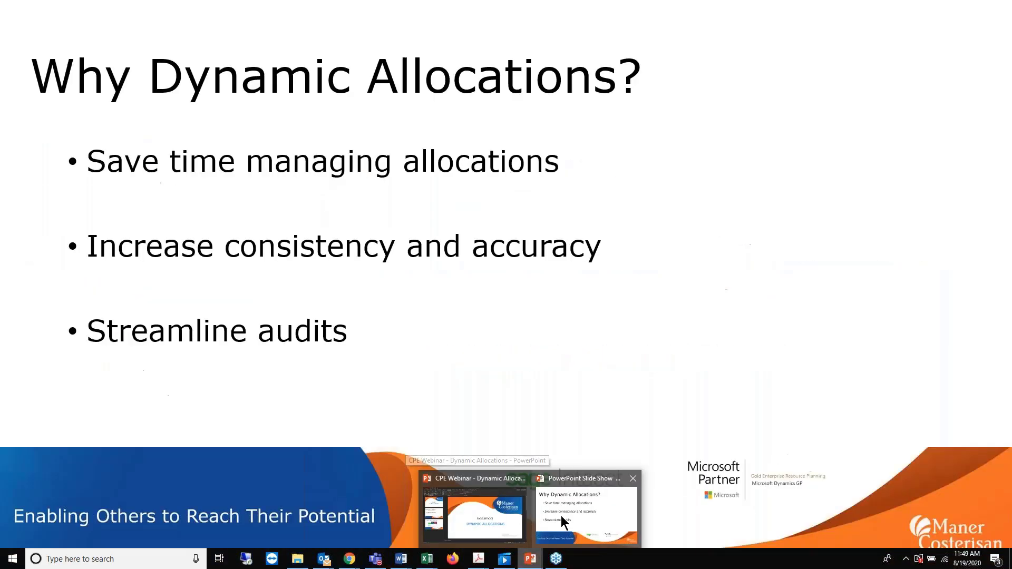
click(560, 516)
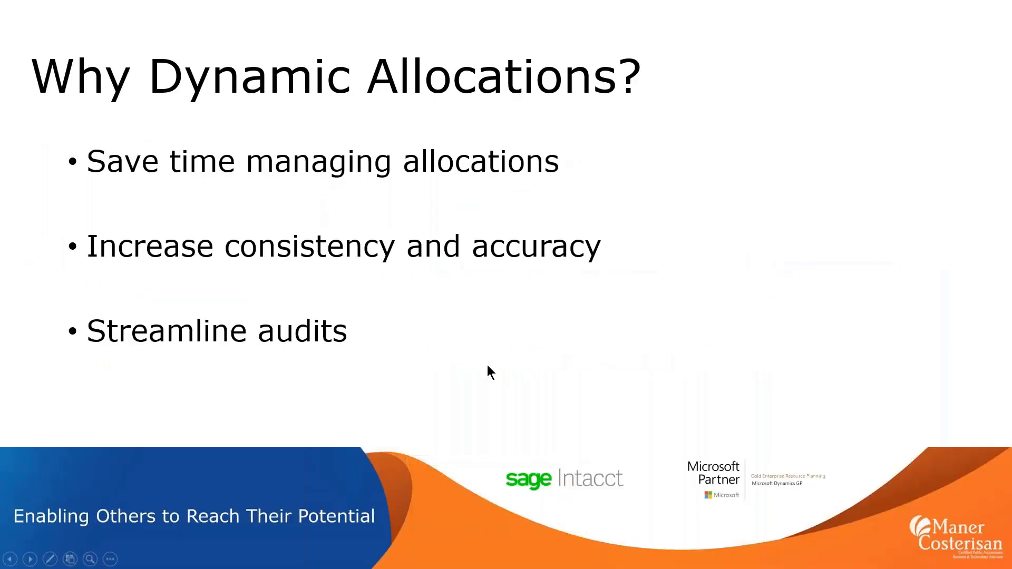
key(Left)
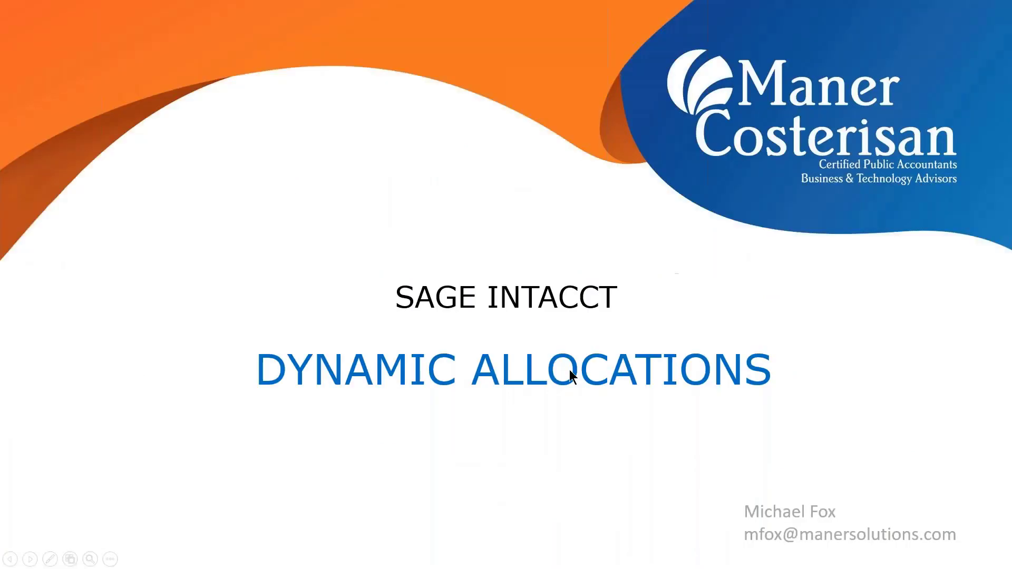